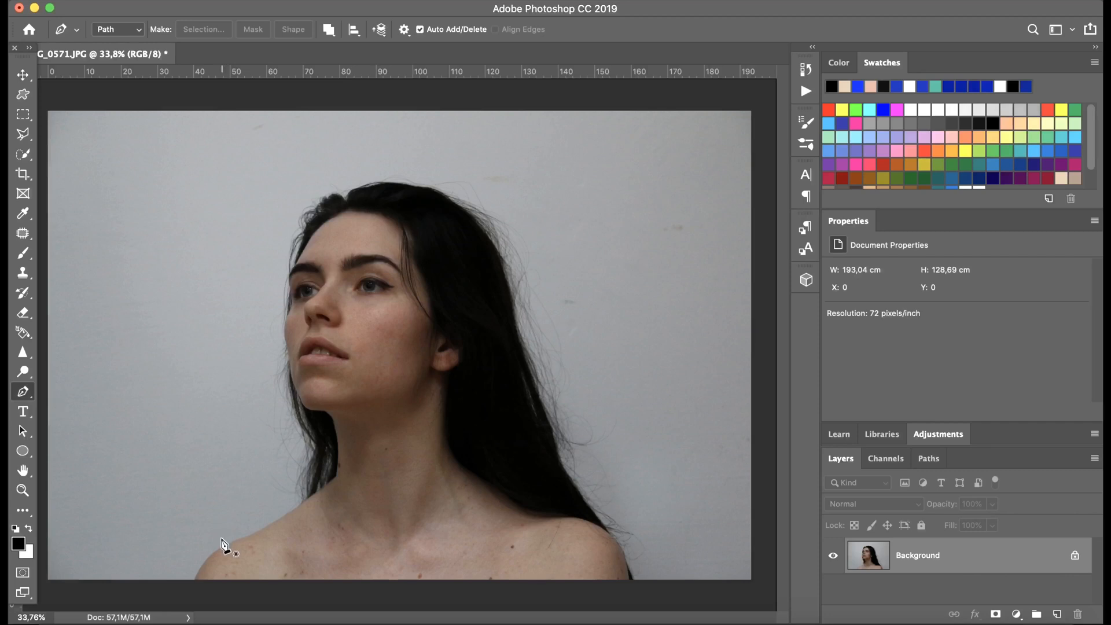
Trace a Pen path from the bottom of the woman's front shoulder up along the shoulder, neck and underside of the jaw
click(195, 581)
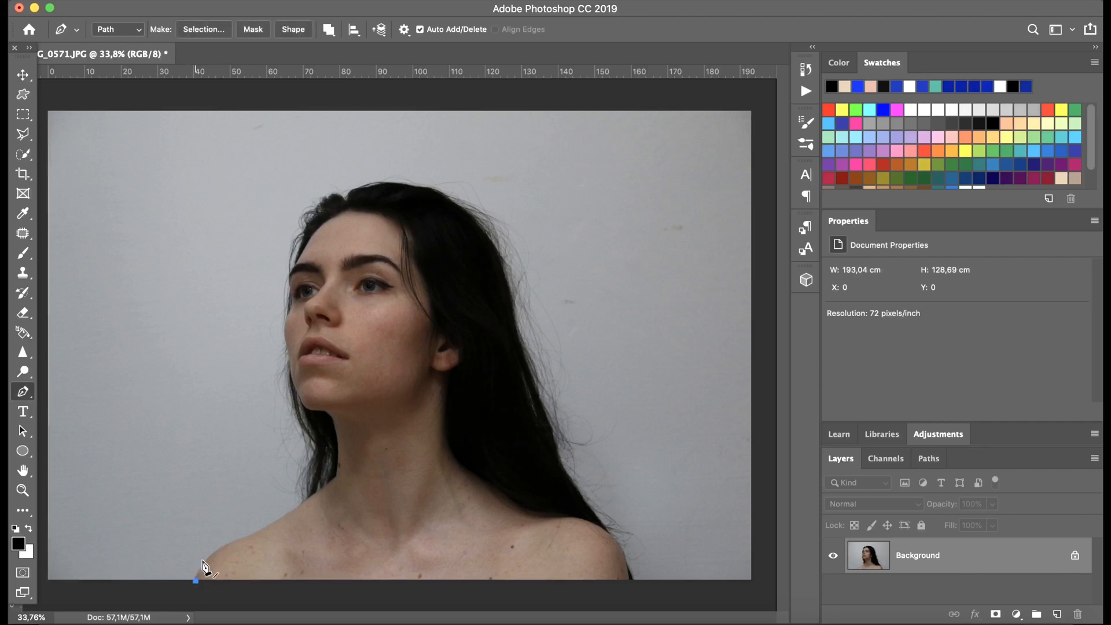
click(336, 476)
drag(228, 557, 217, 551)
click(274, 513)
click(325, 412)
drag(330, 441, 337, 428)
Continue the path around the chin and up the facial profile to eye level, curving it to fit the skin edge
click(292, 303)
click(284, 336)
click(305, 396)
drag(302, 402, 317, 418)
click(293, 304)
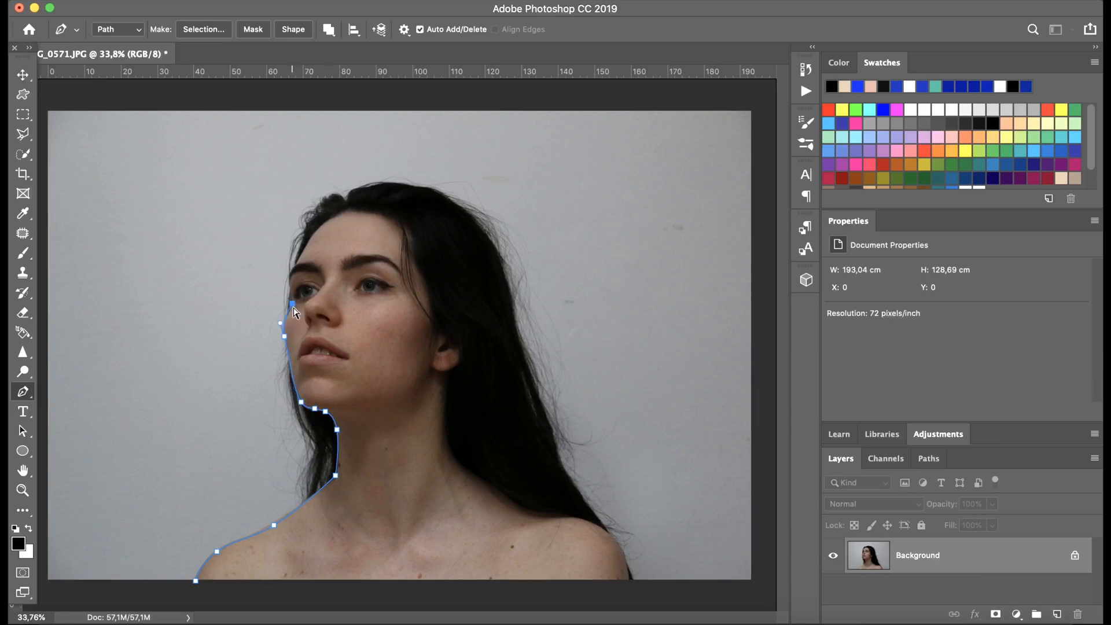
Extend the path past the brow to the hair parting and fit its curve around the front section of hair
click(347, 208)
click(307, 240)
click(292, 270)
click(329, 197)
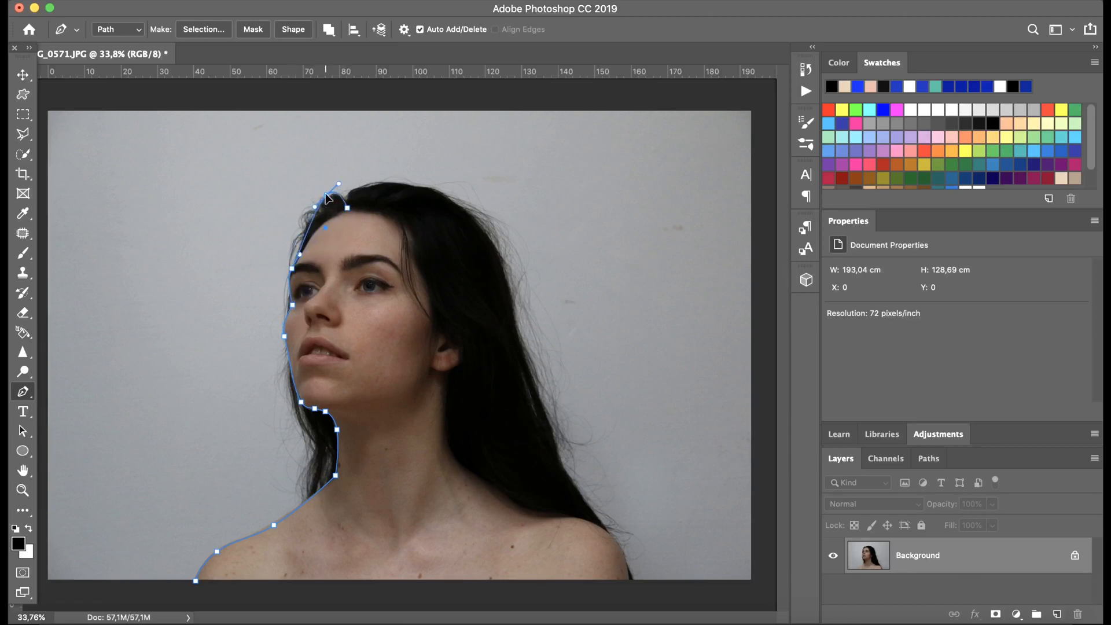
click(315, 215)
click(310, 231)
drag(311, 236, 310, 227)
Run the path from the parting to the back shoulder and bend it to follow the crown and outer hair edge
click(635, 580)
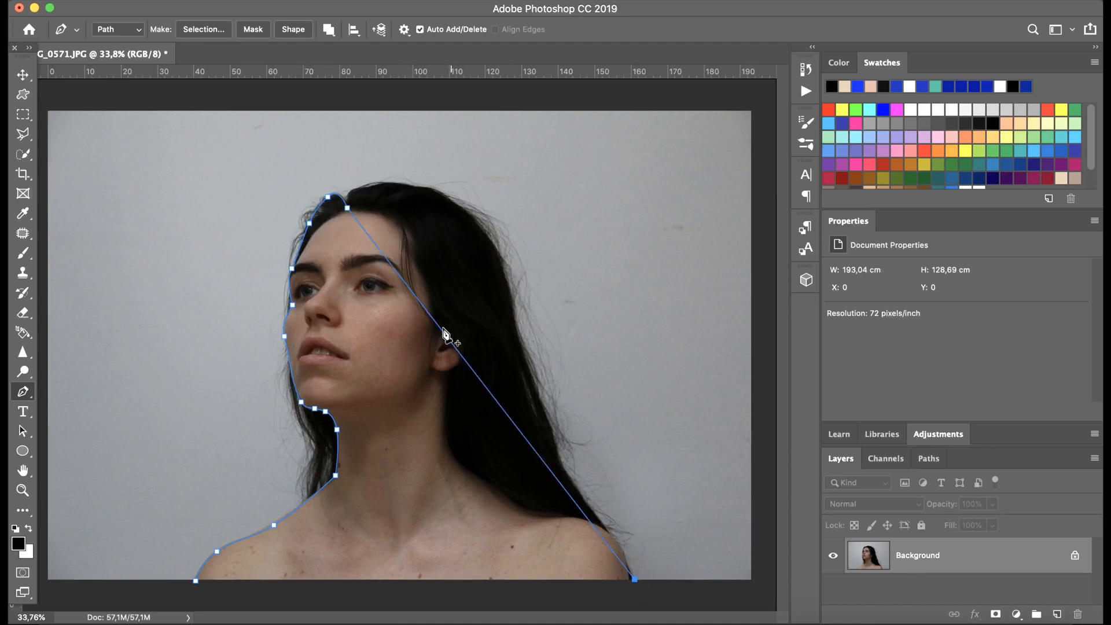
mouse_move(440, 328)
mouse_down()
mouse_move(515, 335)
mouse_move(538, 396)
mouse_up()
click(566, 468)
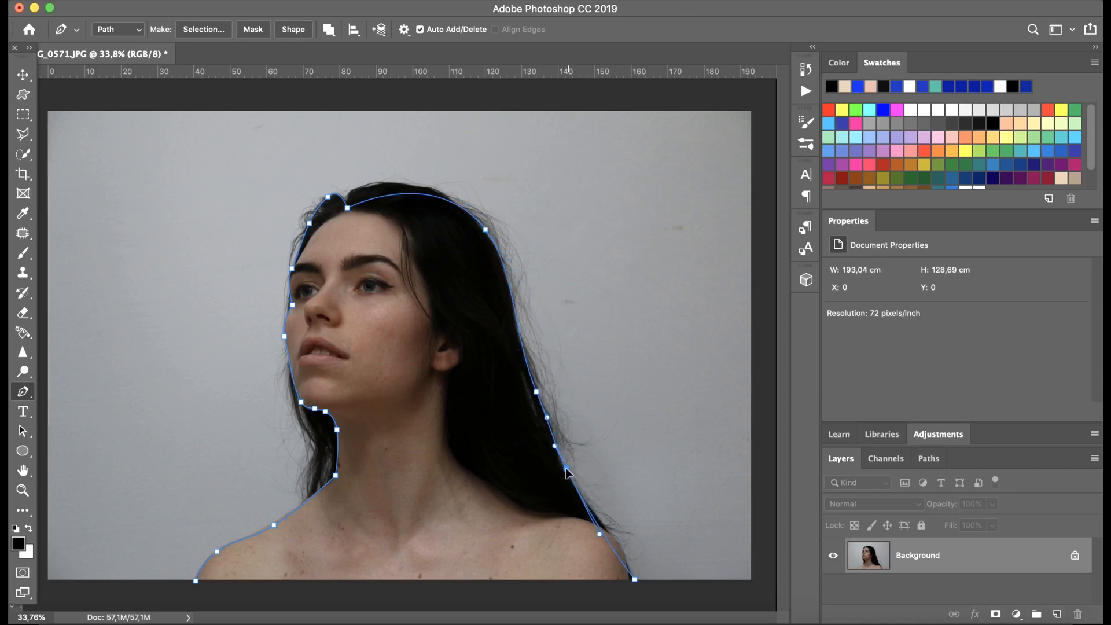
click(615, 535)
click(599, 517)
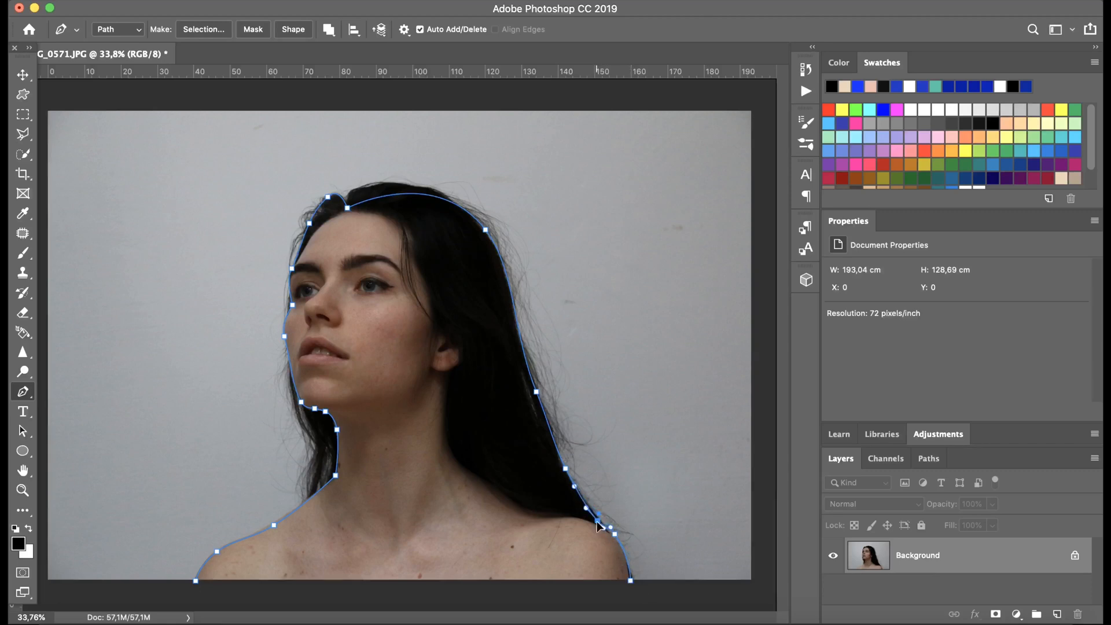
drag(399, 195, 369, 186)
click(435, 190)
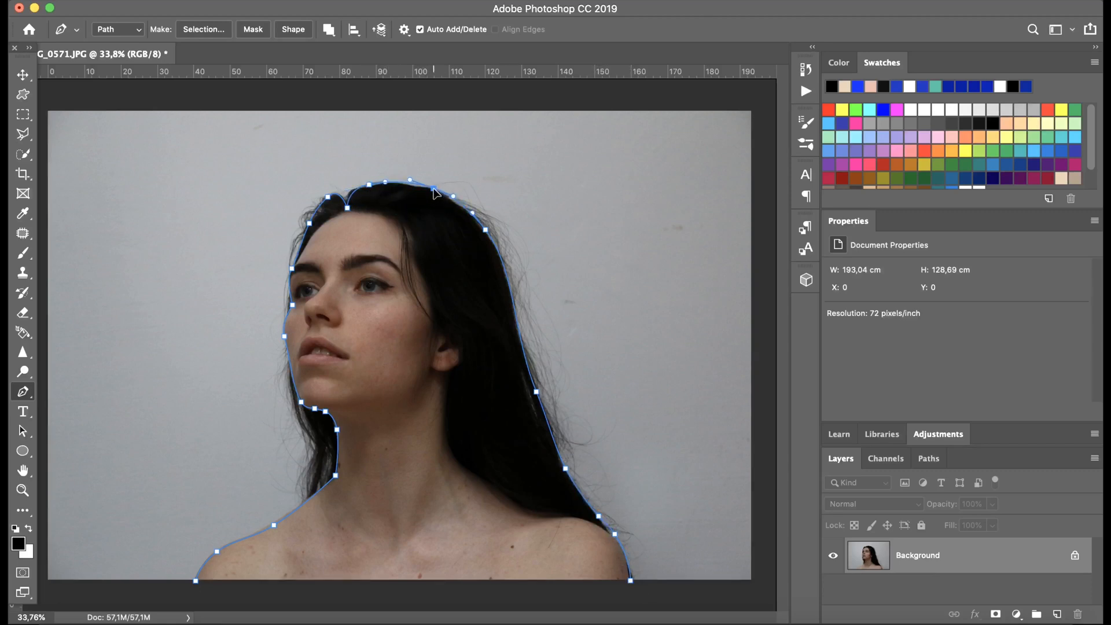
Close the path along the photo's bottom edge and convert it to a new anti-aliased selection with a 0-pixel feather
click(196, 580)
right_click(403, 471)
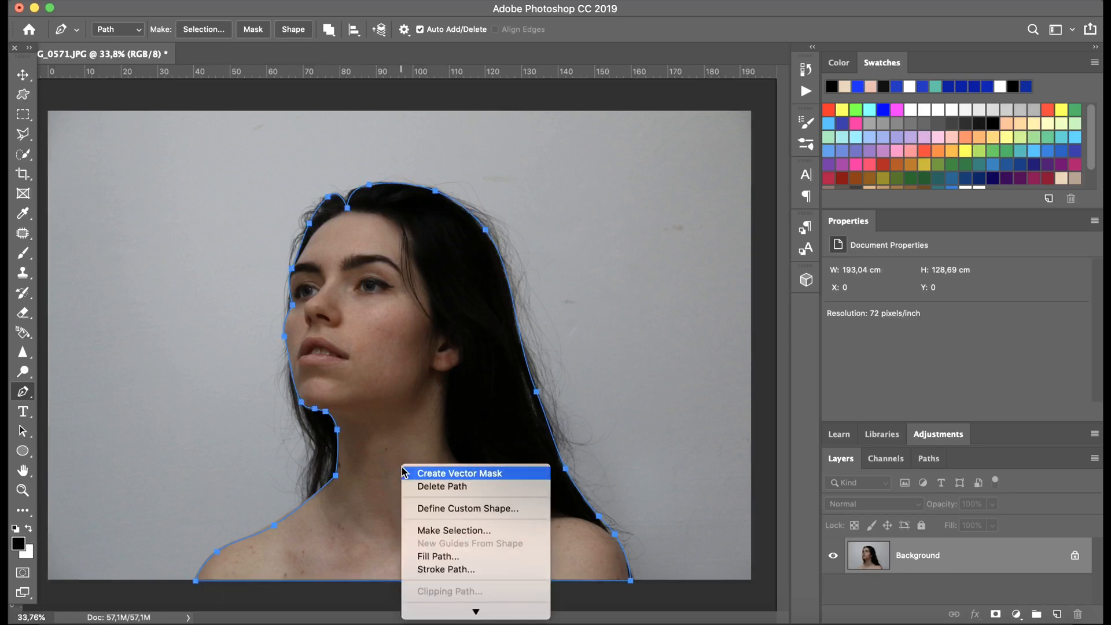
click(453, 531)
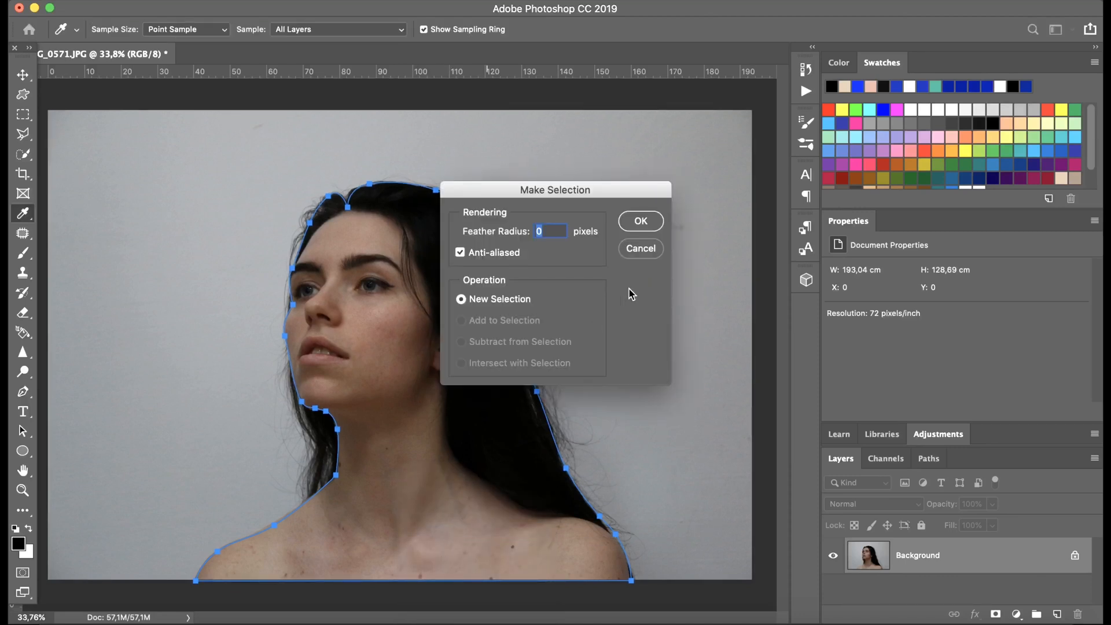
click(641, 221)
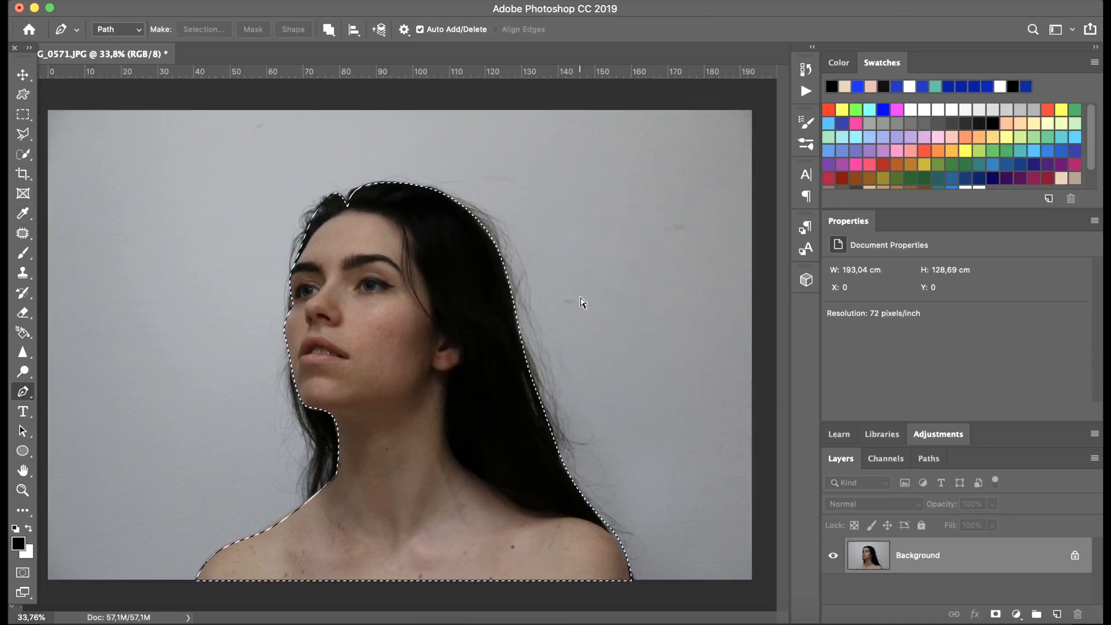
Create a new 2000 x 2000 px document at 72 ppi in RGB Color with a white background
right_click(209, 55)
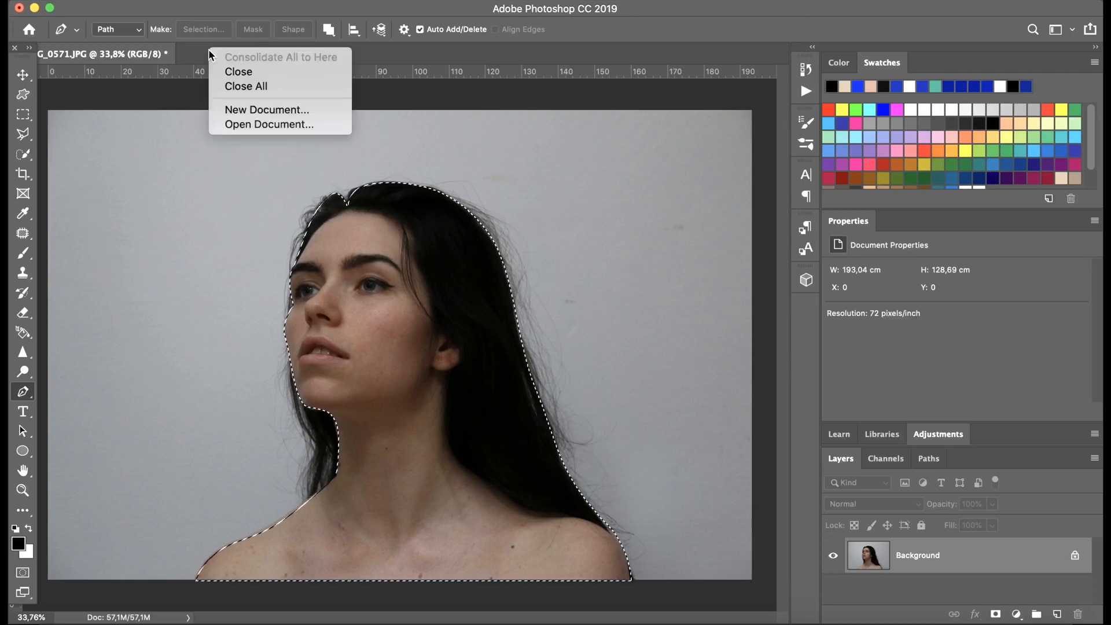
click(266, 109)
click(378, 220)
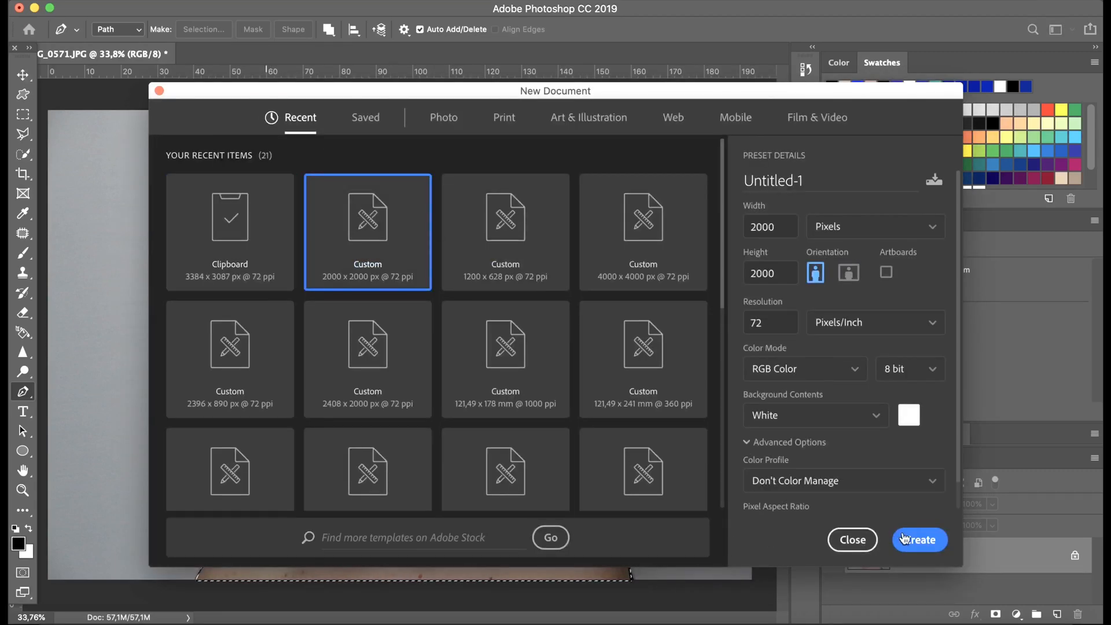
click(912, 543)
Paste the woman cutout and scale it to 55.42%, centred horizontally at the bottom of the canvas
key(super+v)
key(super+t)
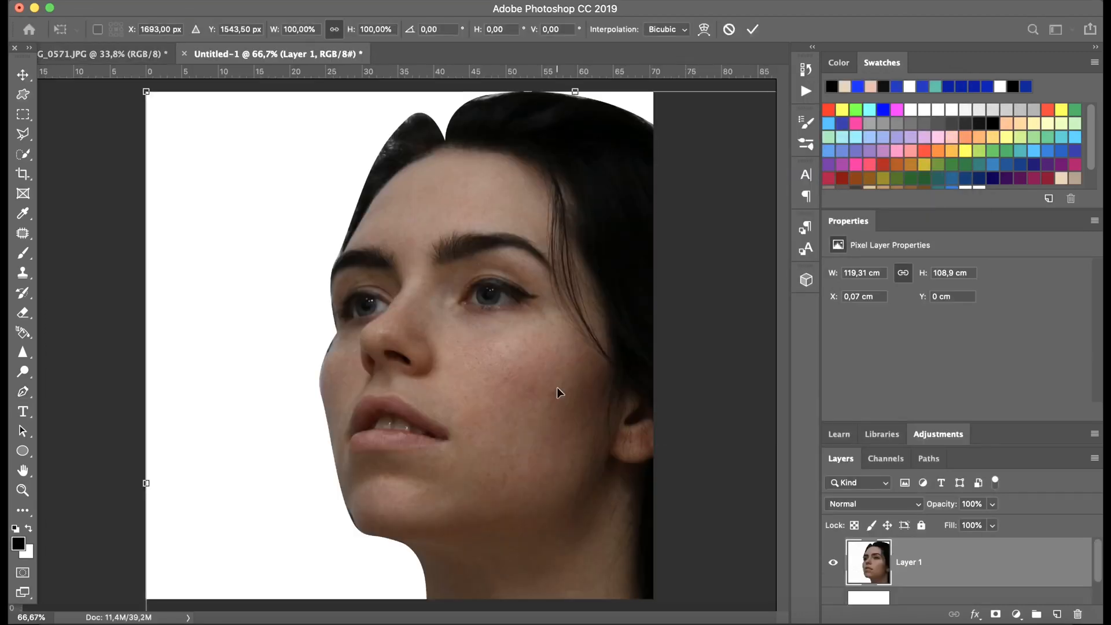
drag(140, 99, 268, 235)
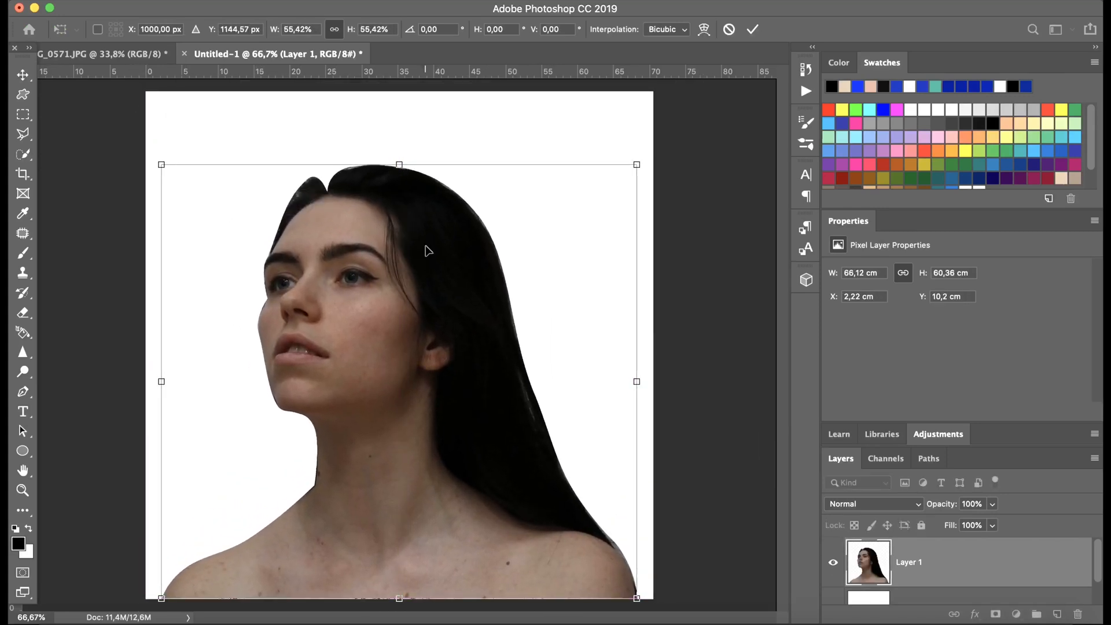
key(Return)
Trace a Pen path from the parting along the inner hairline down to the top of the ear
key(p)
click(328, 194)
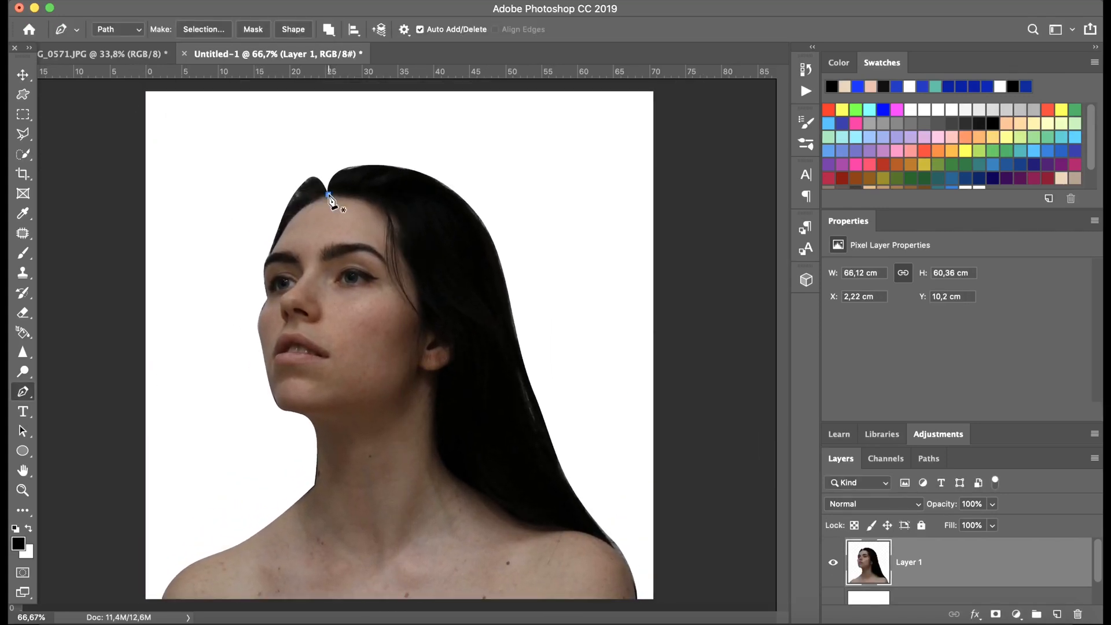
click(428, 332)
drag(366, 249, 396, 218)
click(403, 249)
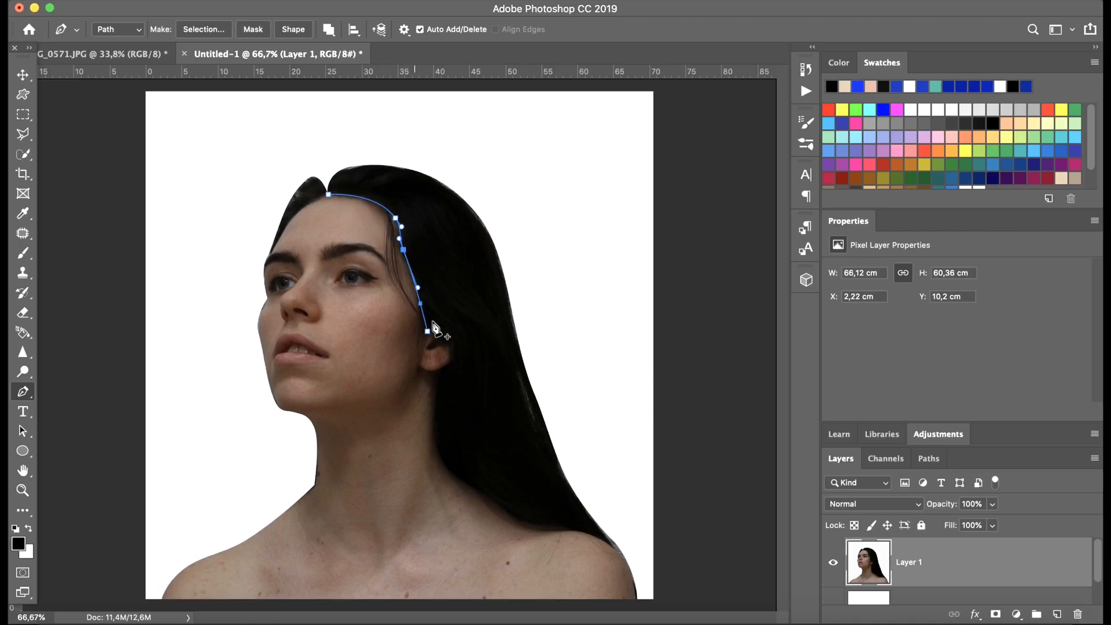
Extend the path to the hair tip and curve it around the ear, down the neck and over the shoulder
click(612, 545)
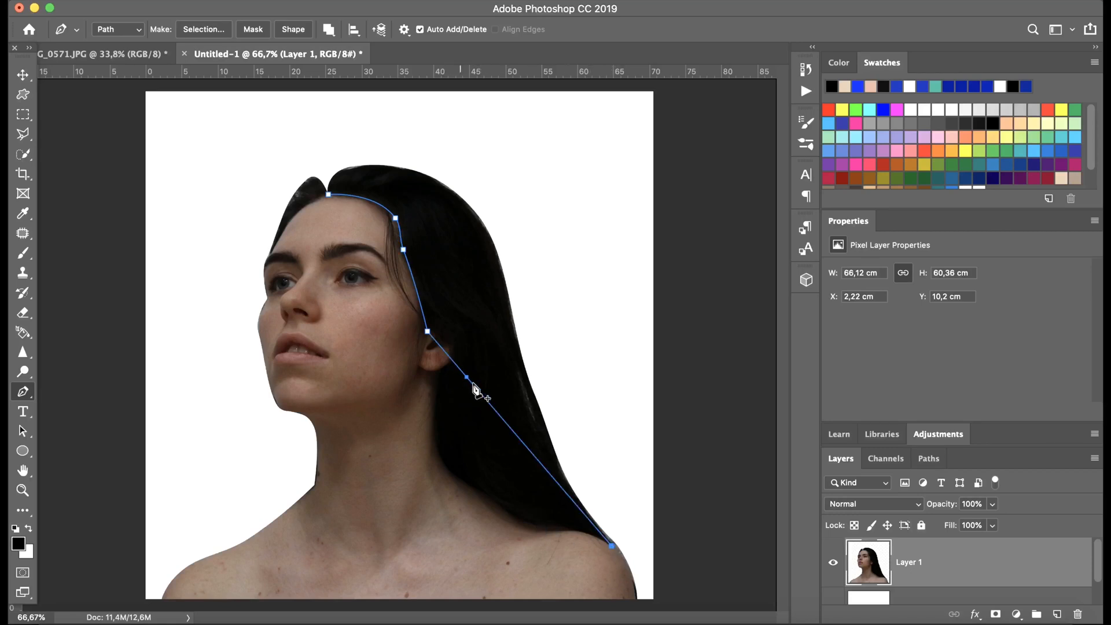
click(484, 402)
drag(484, 402, 450, 466)
drag(426, 385, 452, 356)
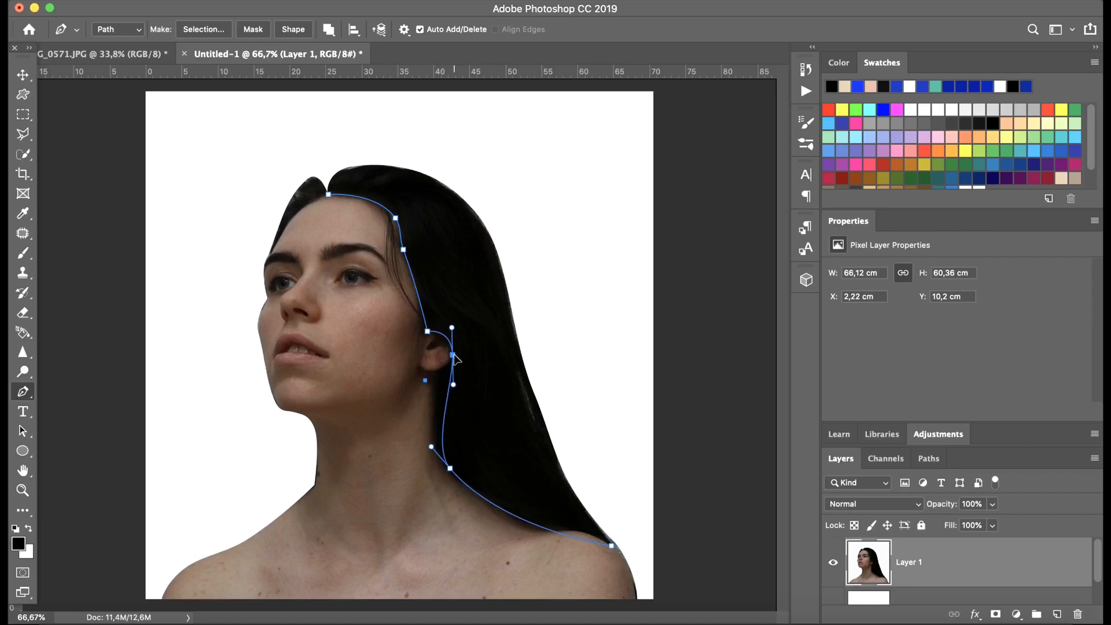
drag(581, 540, 583, 533)
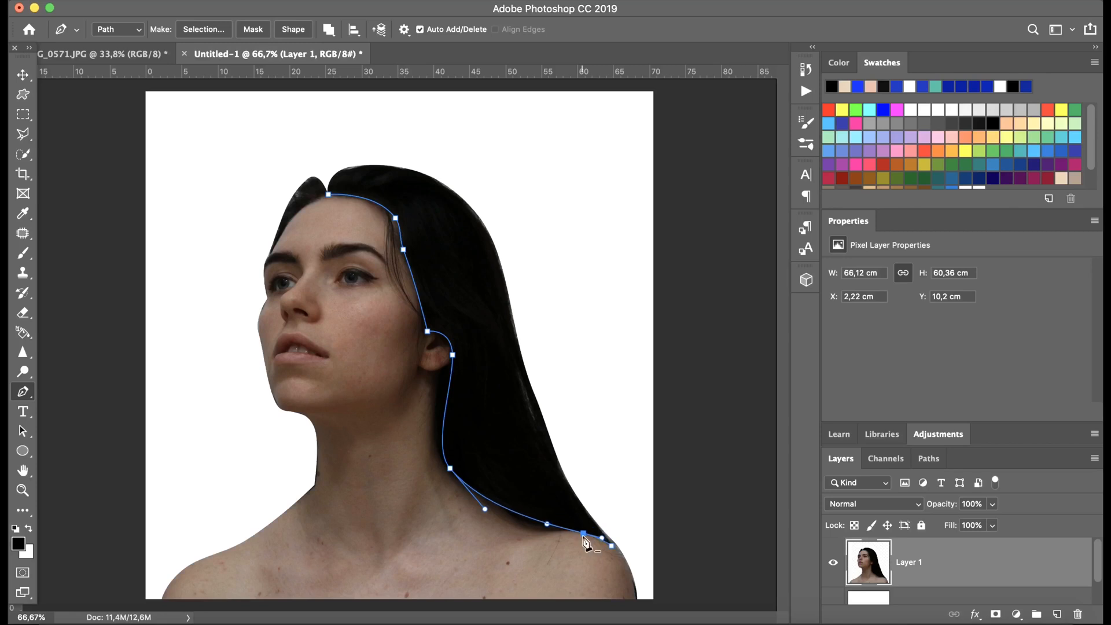
Close the path at the parting and bend the closing segment to follow the crown and outer edge of the hair
click(328, 194)
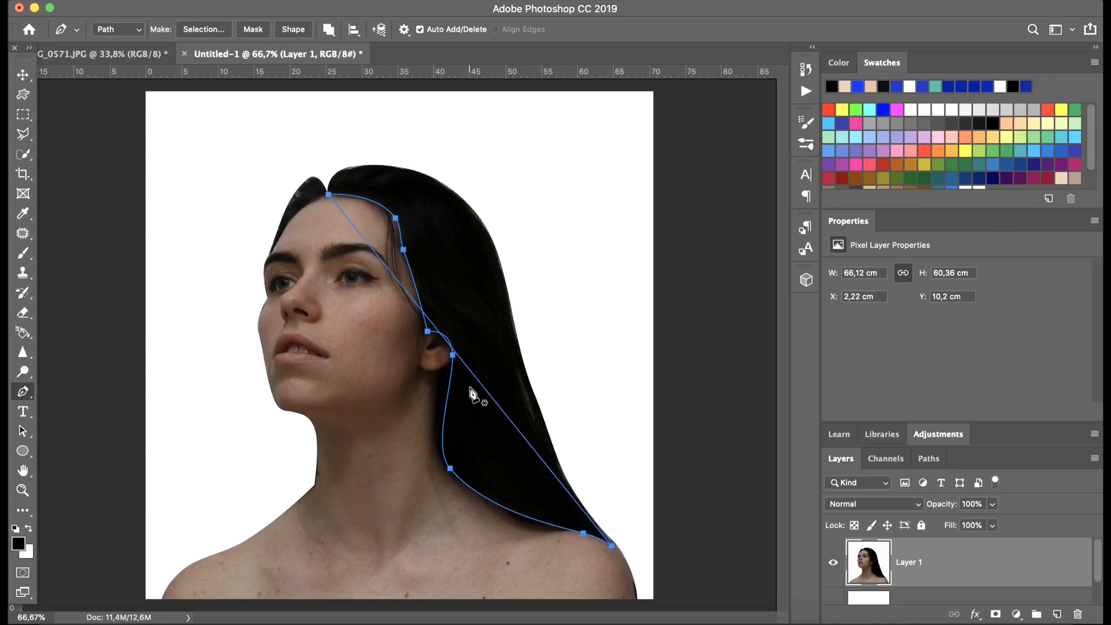
drag(474, 375, 471, 207)
drag(373, 168, 396, 172)
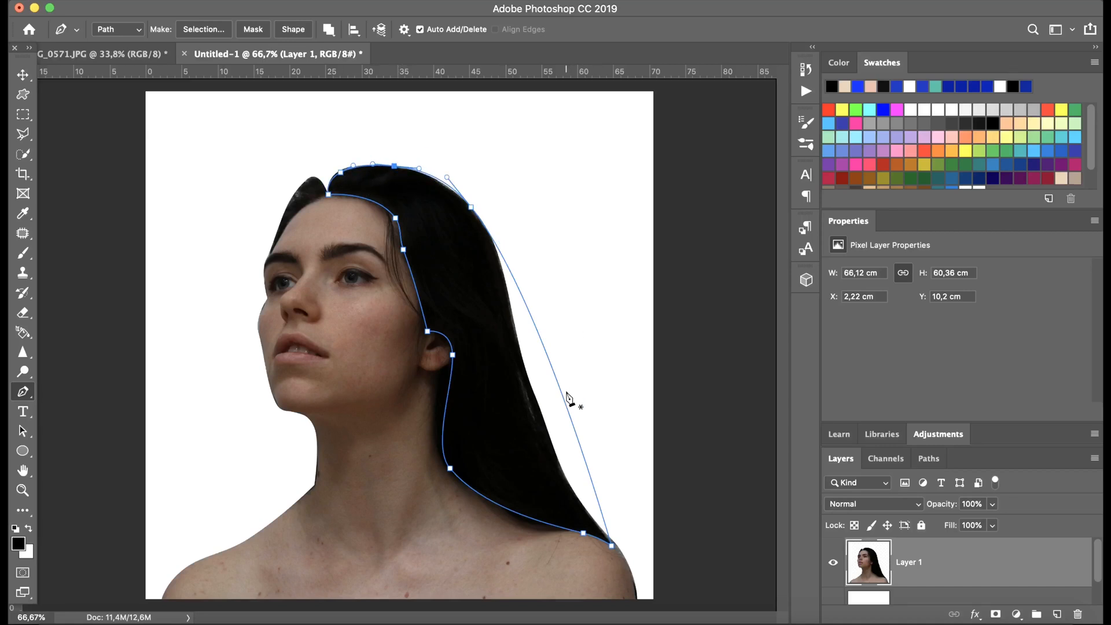
drag(566, 398, 537, 405)
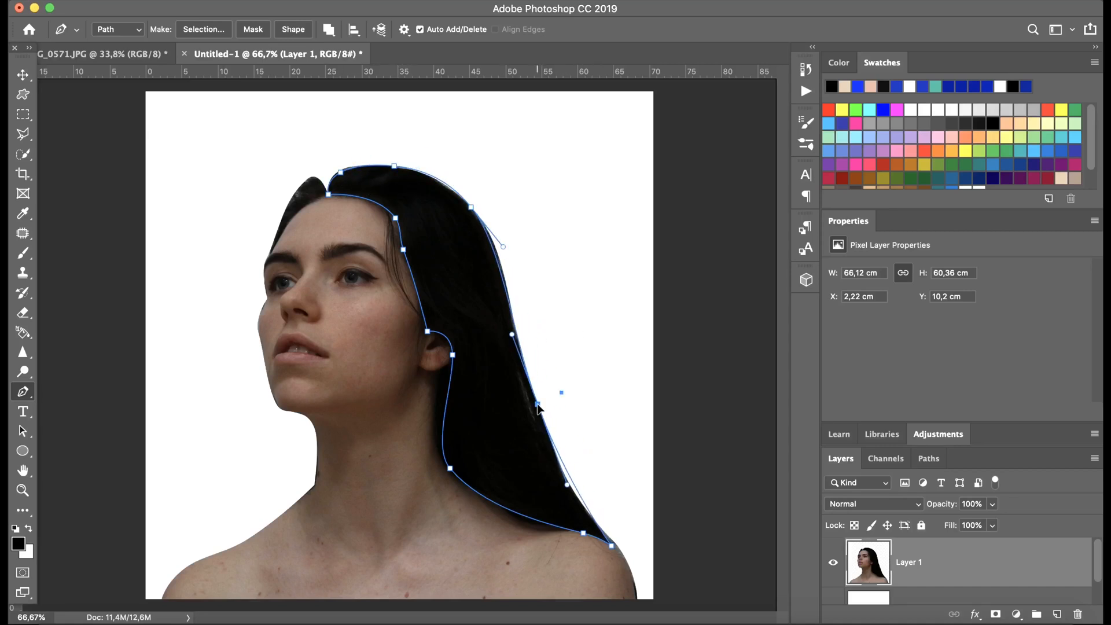
click(574, 484)
drag(573, 484, 570, 482)
drag(611, 545, 615, 551)
click(497, 255)
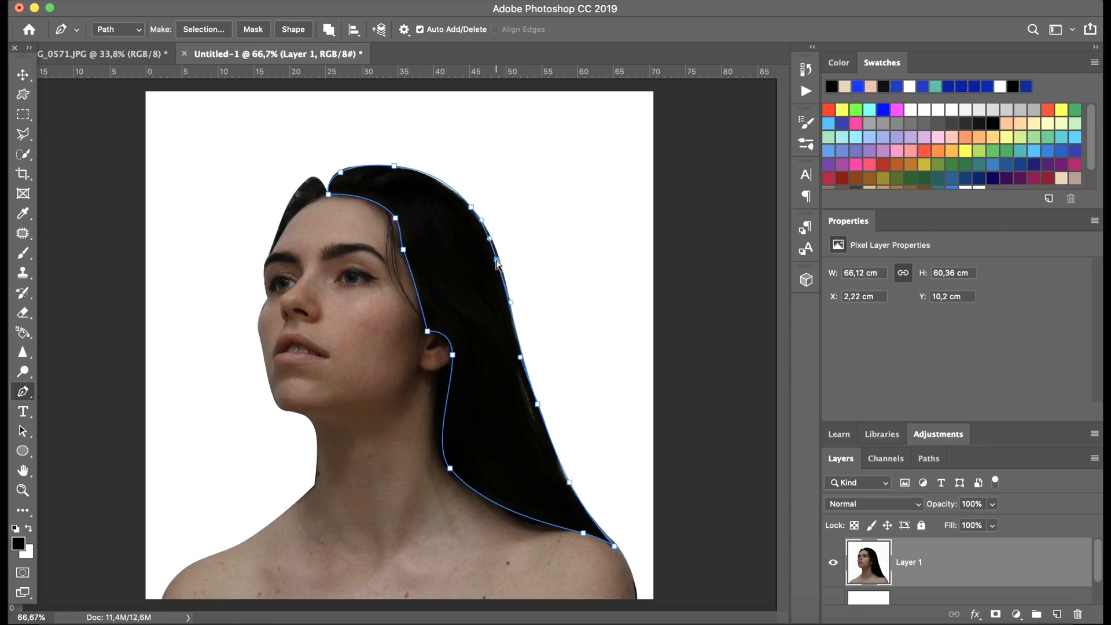
drag(498, 255, 499, 259)
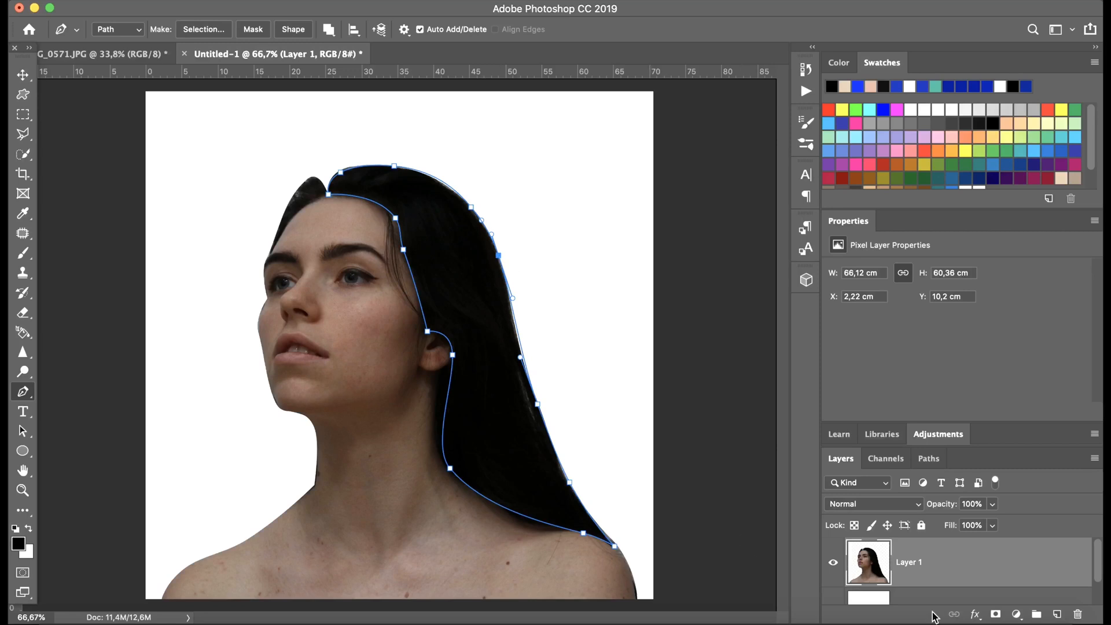
Convert the hair path to a selection with a 0-pixel feather and fill it with a black (000000) Solid Color layer
right_click(516, 453)
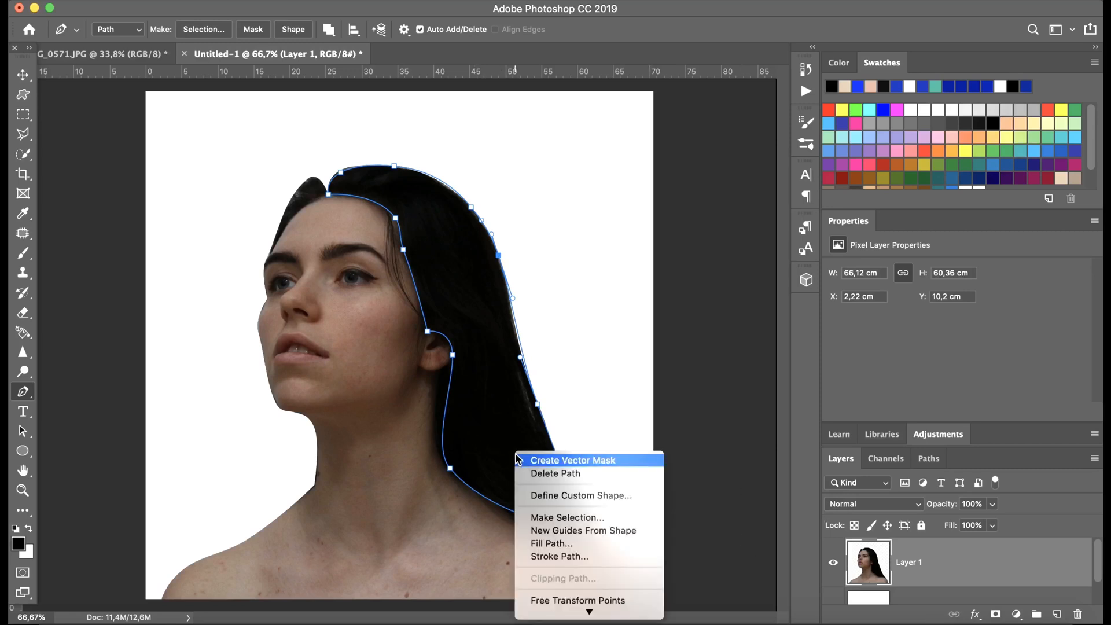
click(564, 517)
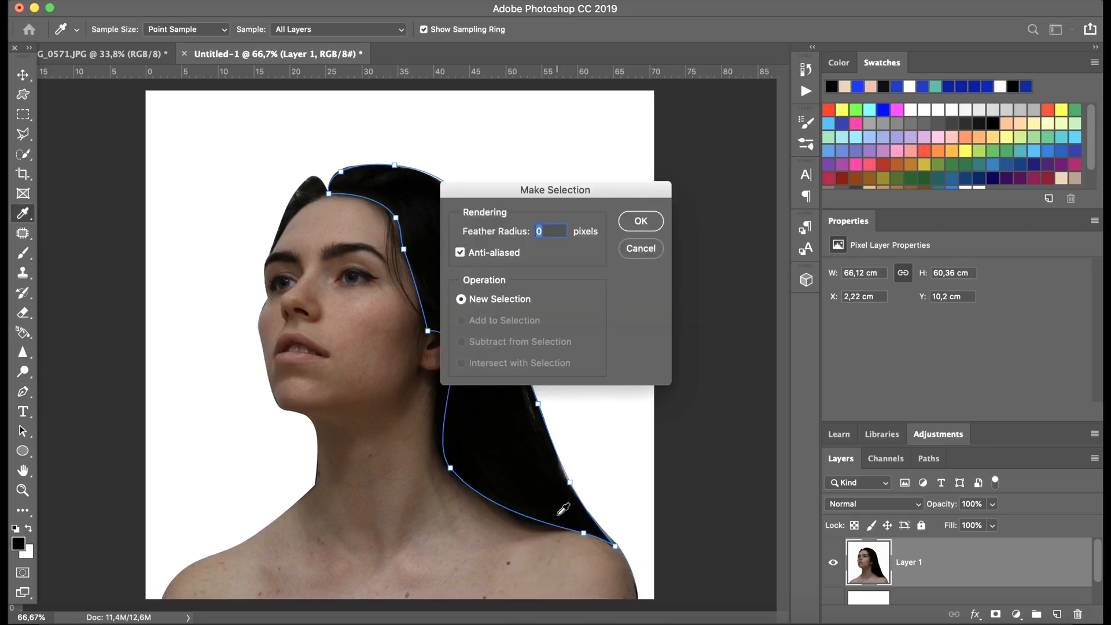
click(633, 224)
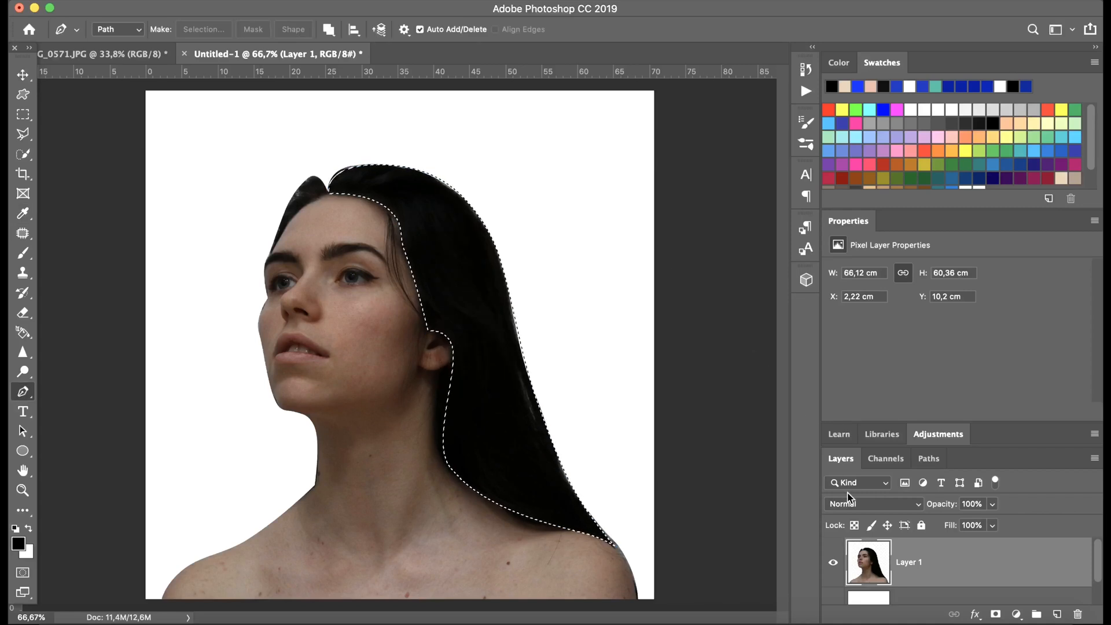
click(1016, 614)
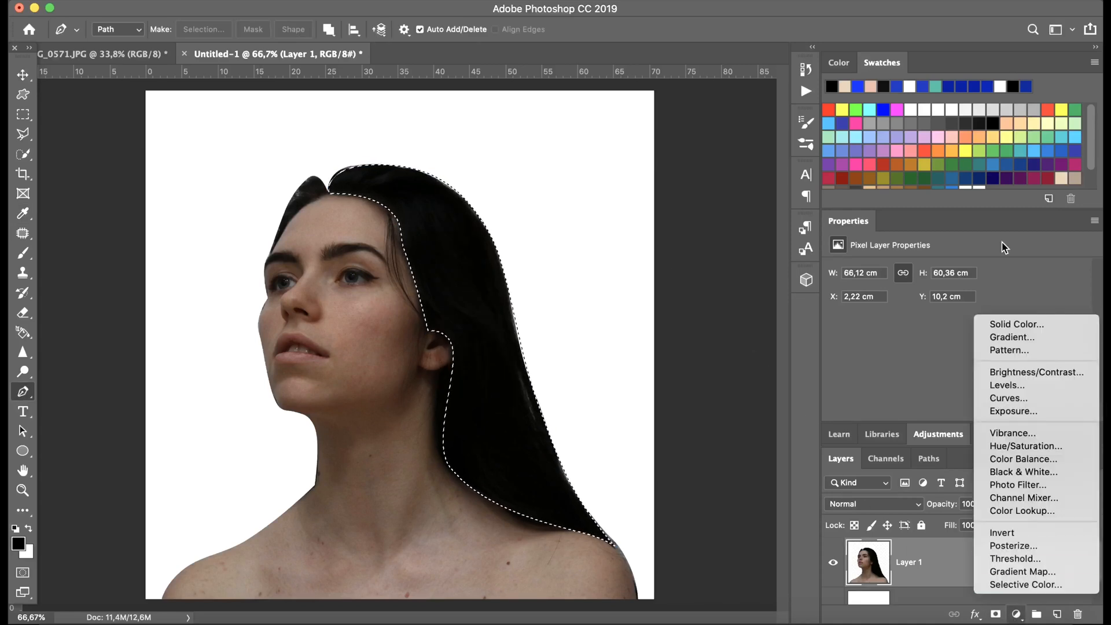
click(1012, 325)
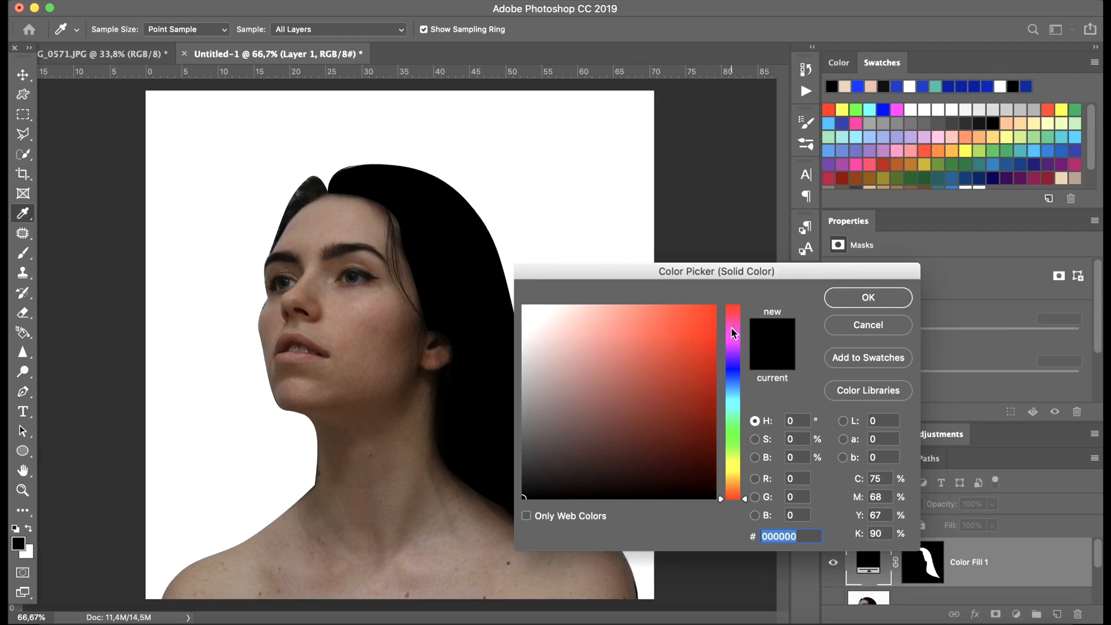
click(854, 294)
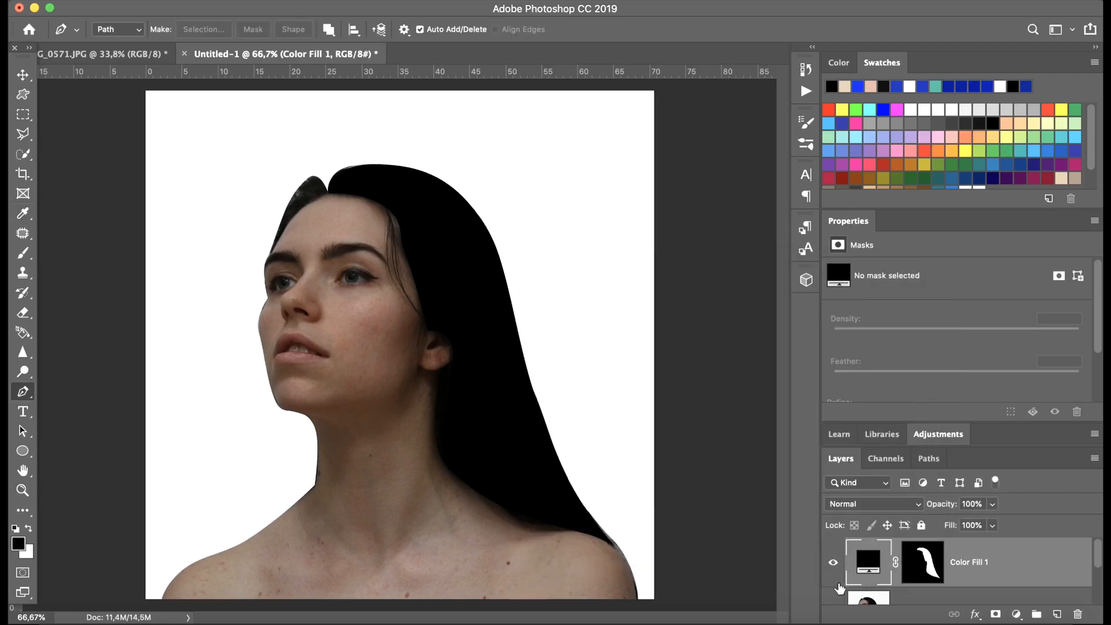
Toggle the visibility of Layer 1 off and on to check the black hair shape against the photo
scroll(834, 580, down, 2)
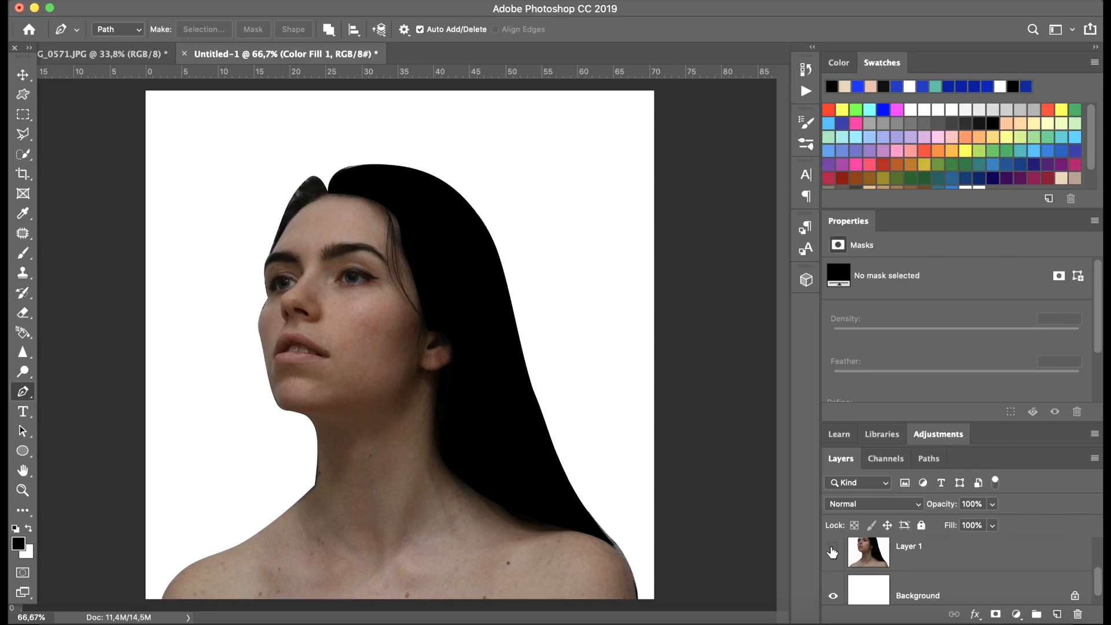
click(832, 551)
click(832, 551)
click(833, 551)
click(832, 551)
On Layer 1, draw a thin closed Pen path around the loose strand between the forehead hairline and the ear
scroll(868, 573, up, 2)
click(878, 608)
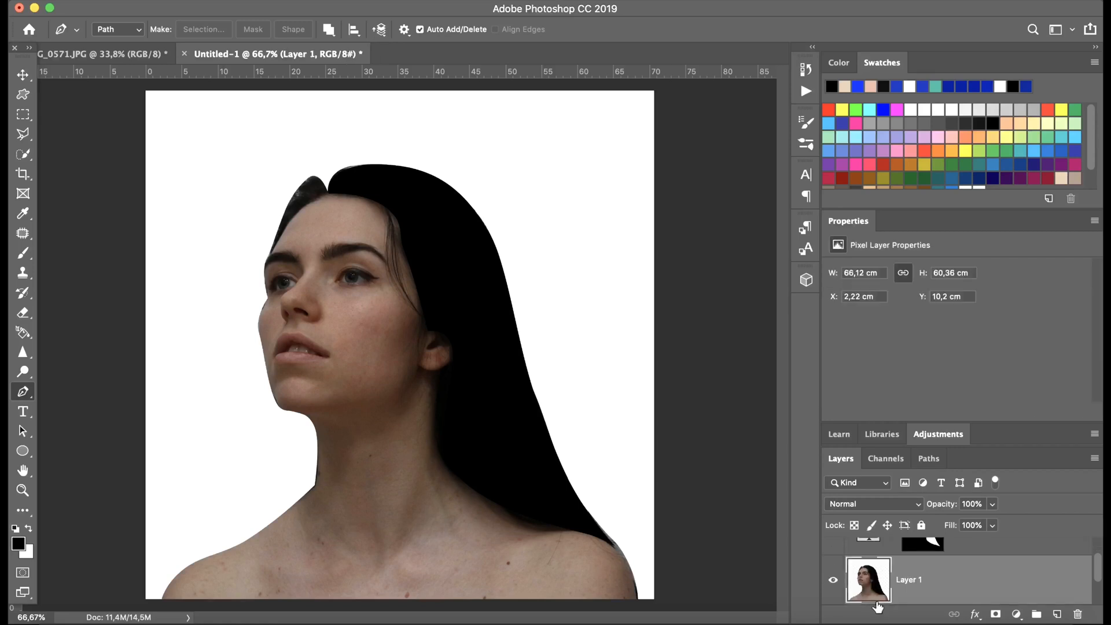
click(384, 204)
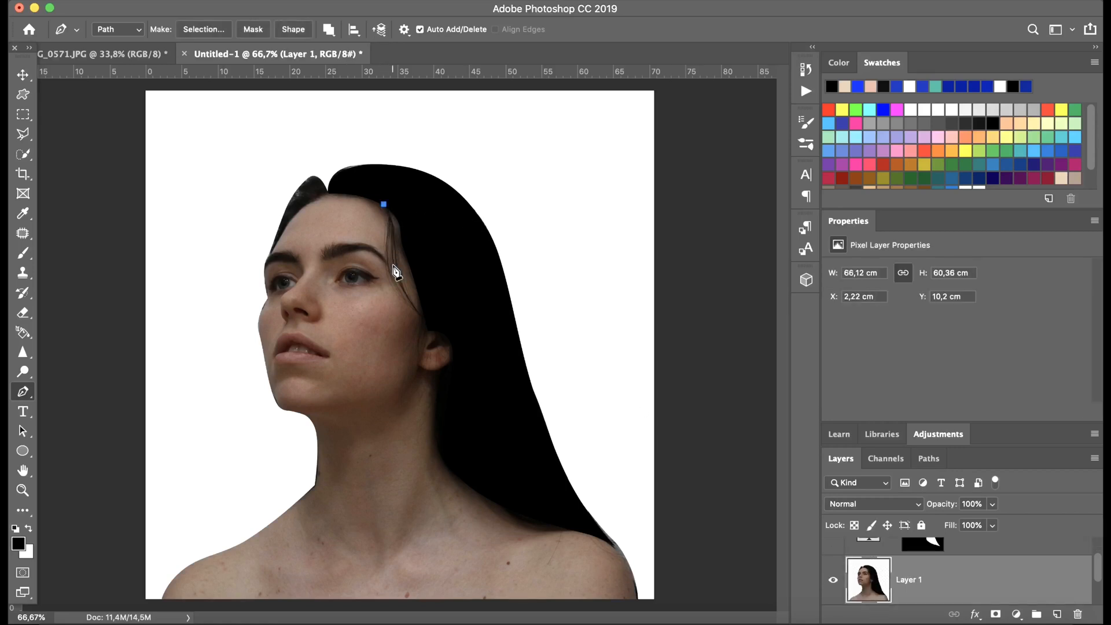
click(429, 319)
drag(408, 265, 392, 279)
click(384, 204)
click(406, 262)
drag(407, 265, 400, 268)
Convert the loose-strand path to a selection with a 0-pixel feather and fill it with a black (000000) Solid Color layer
right_click(403, 287)
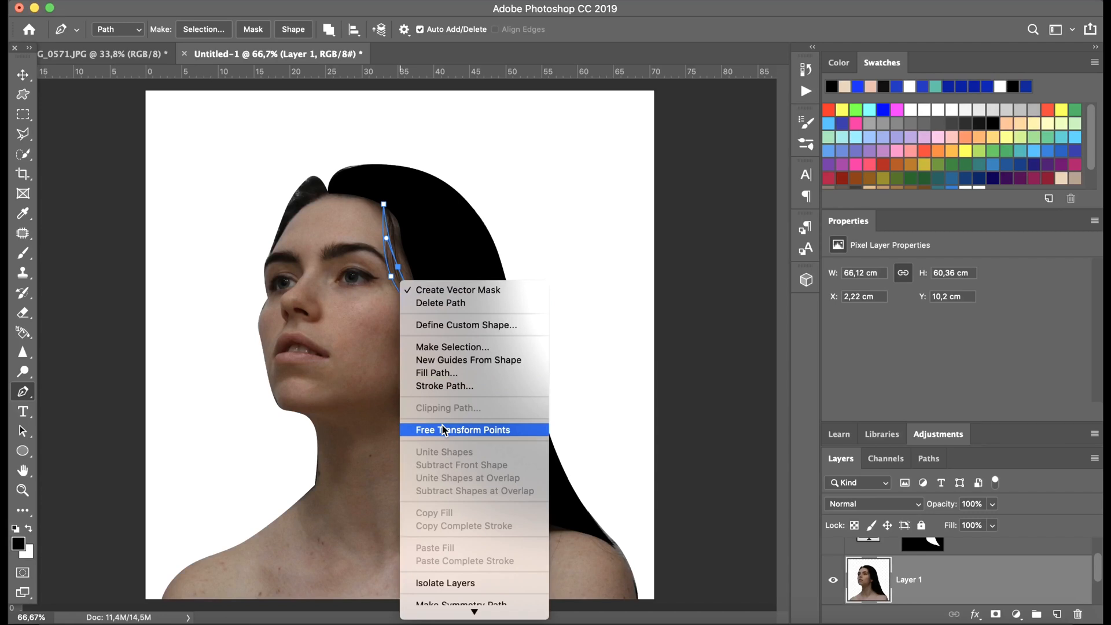
click(450, 347)
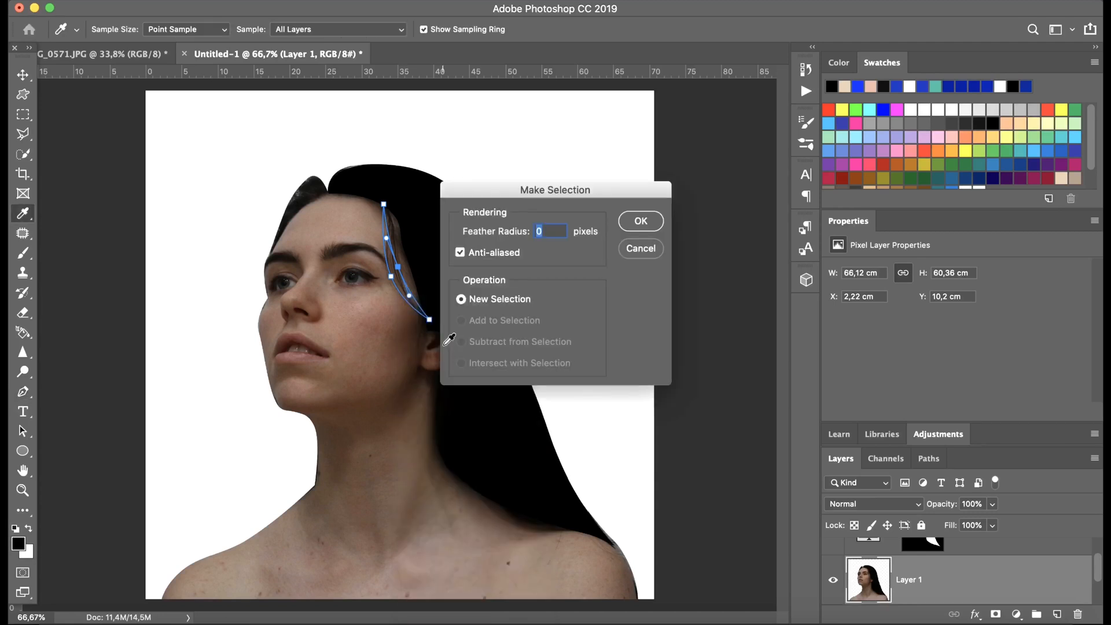
click(639, 222)
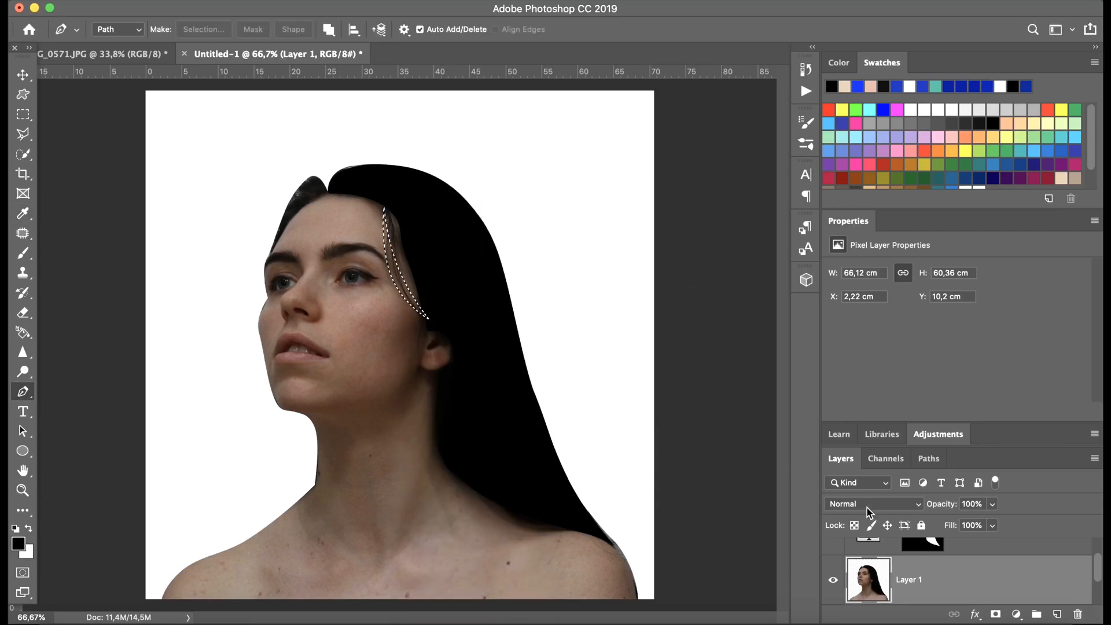
click(1017, 615)
click(985, 325)
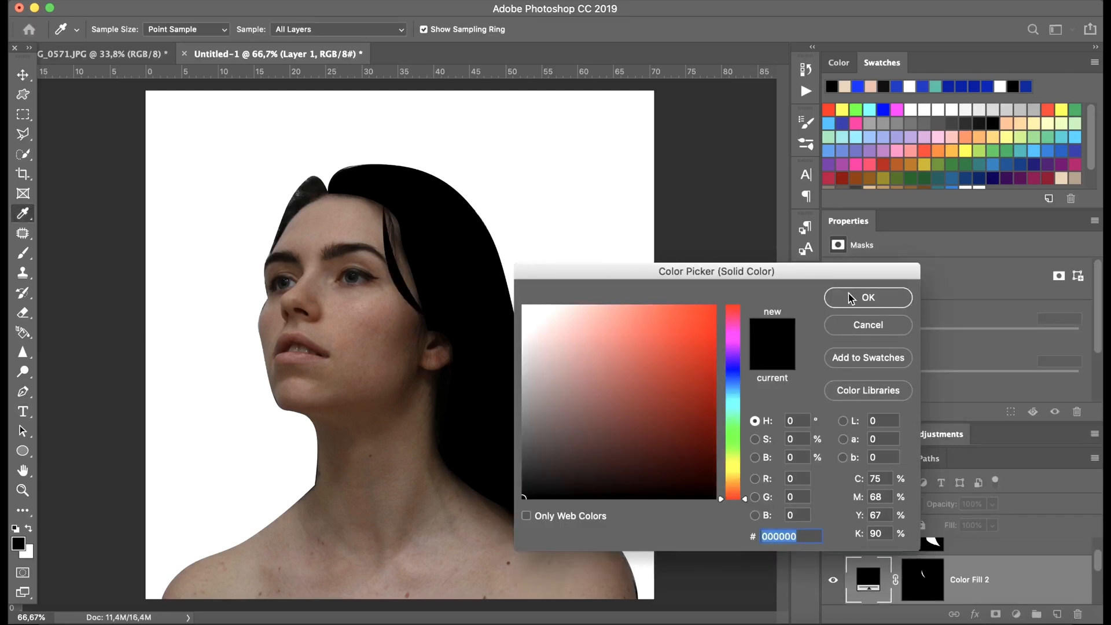
click(867, 297)
Free-transform the black strand and nudge it slightly up toward the main hair shape
key(super+t)
drag(401, 284, 405, 279)
key(Return)
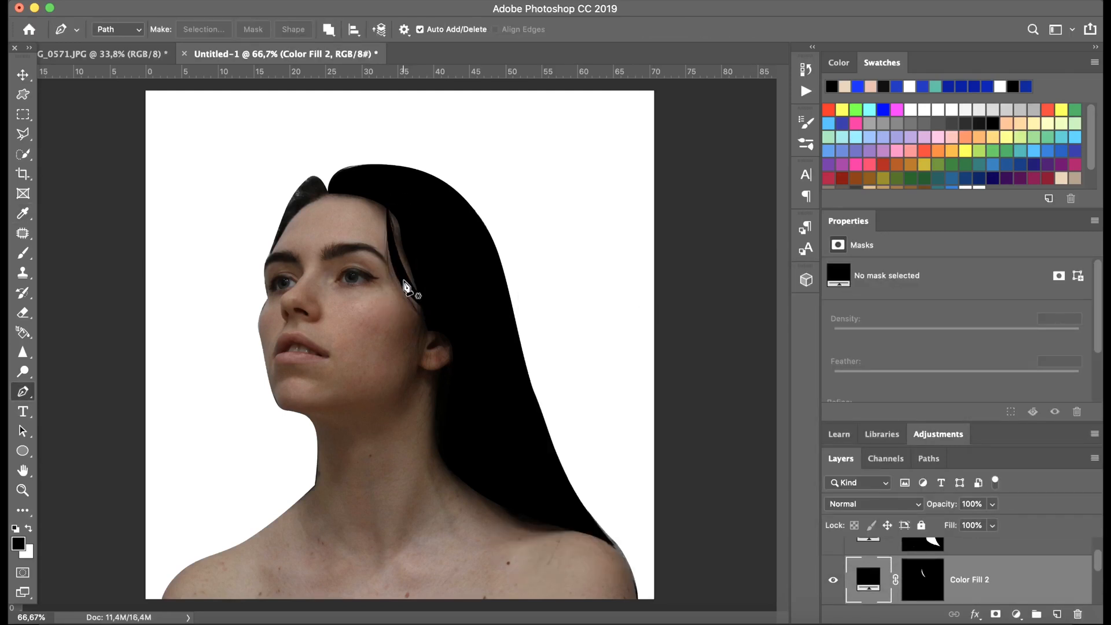
Draw a closed Pen path around the small hair section across the parting, curving it along the crown and forehead hairline
click(327, 191)
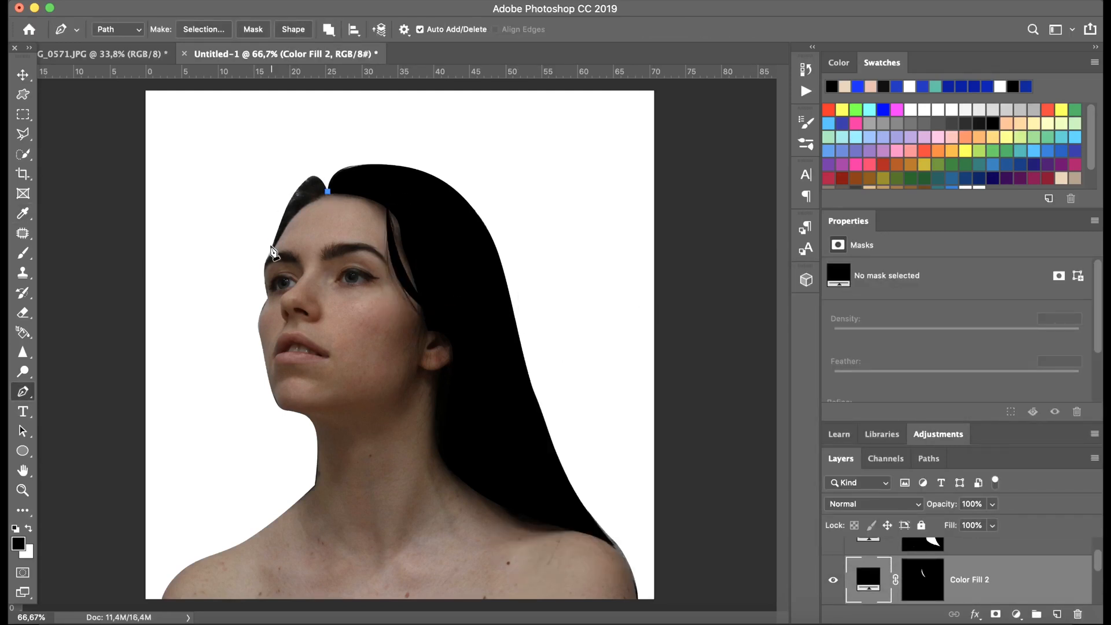
click(305, 180)
click(288, 213)
drag(288, 213, 318, 174)
click(314, 184)
click(299, 222)
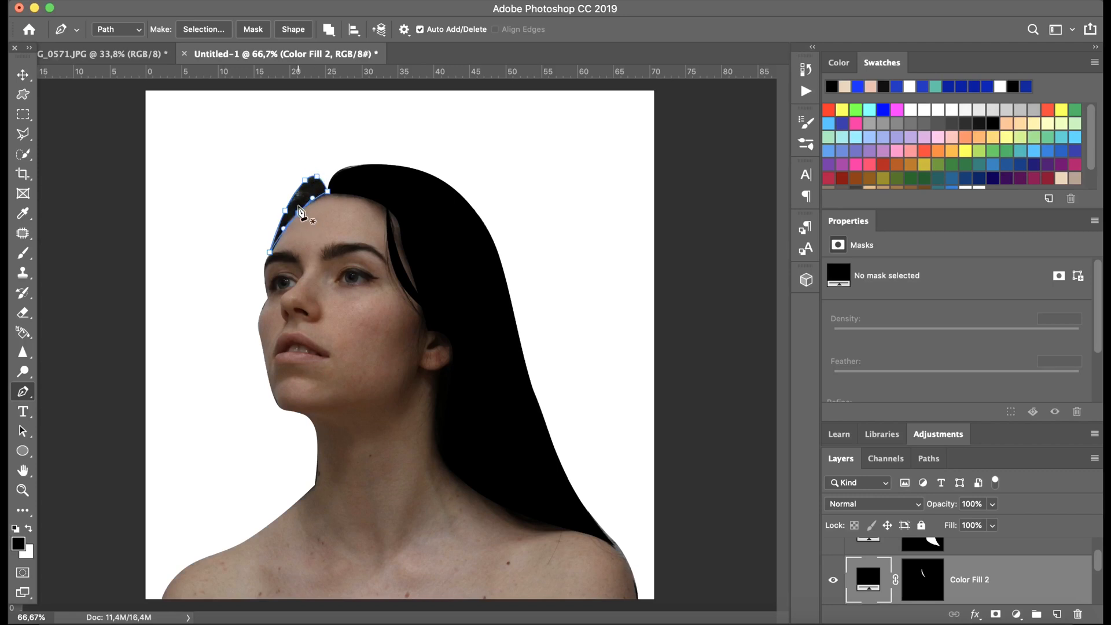
Convert the small hair path to a selection with a 0-pixel feather, fill it with black, and check it against Layer 1
right_click(303, 194)
click(345, 260)
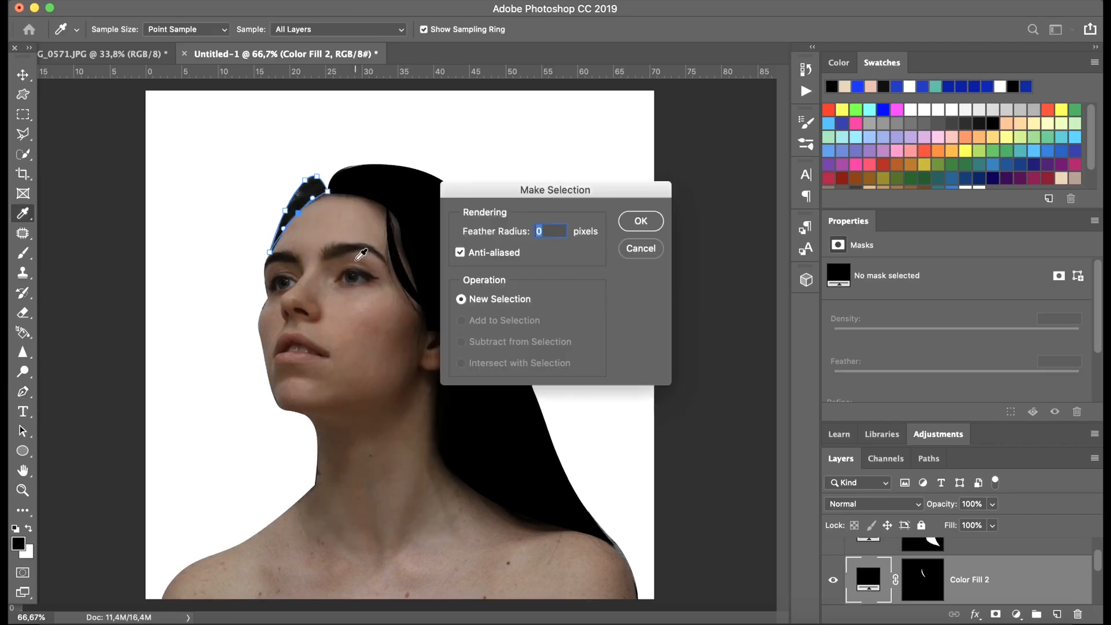
click(635, 219)
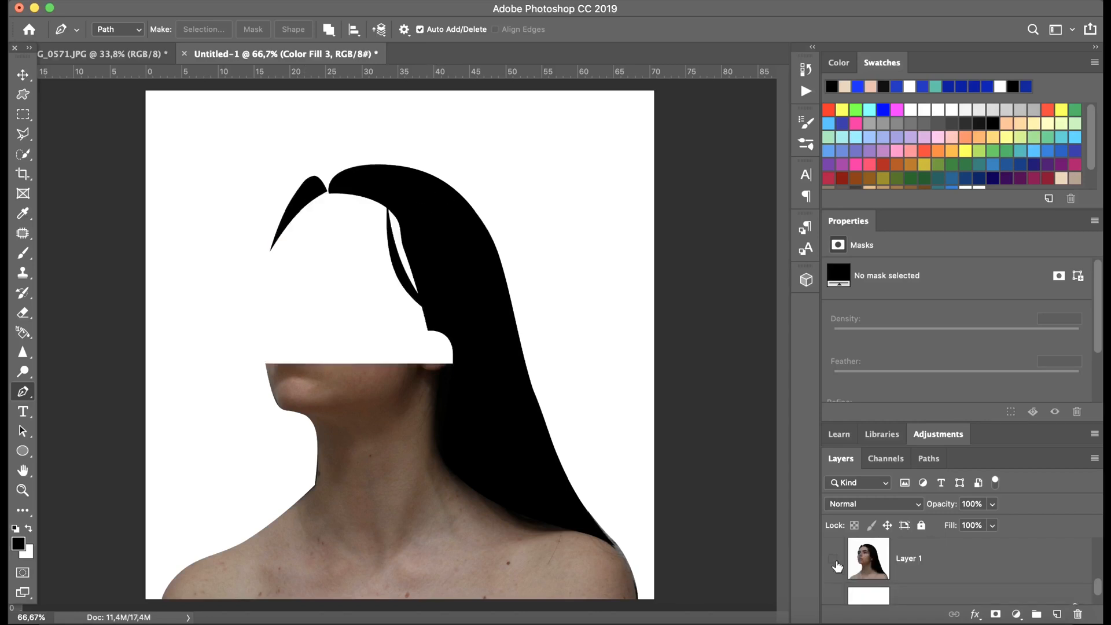
click(835, 564)
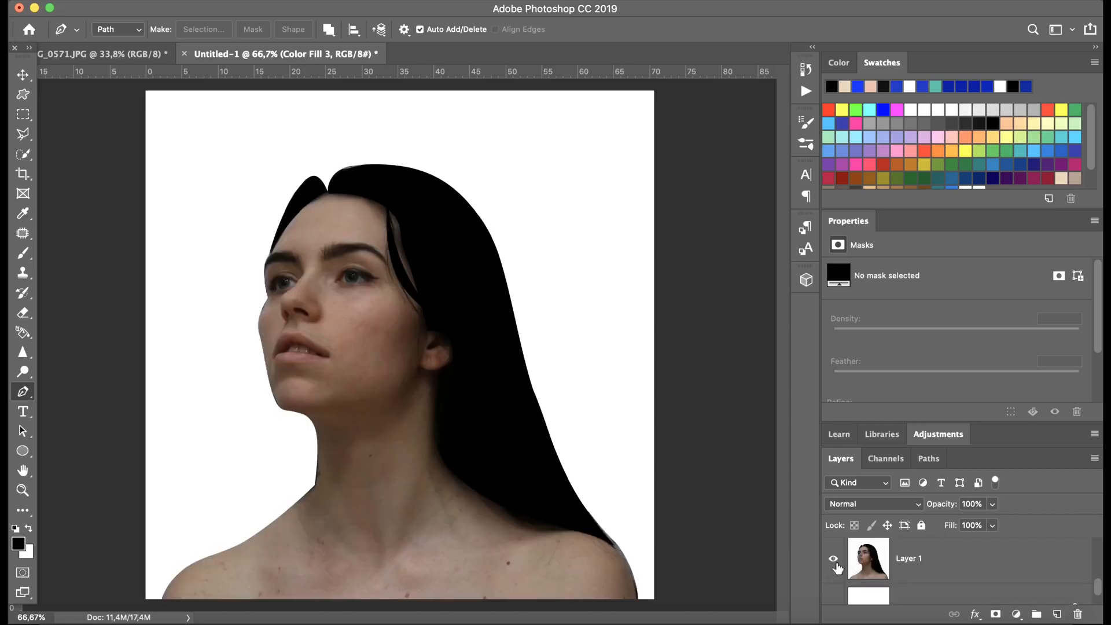
On Layer 1, draw a closed Pen path around the lips, curving its segments to the upper and lower lip contours
click(848, 556)
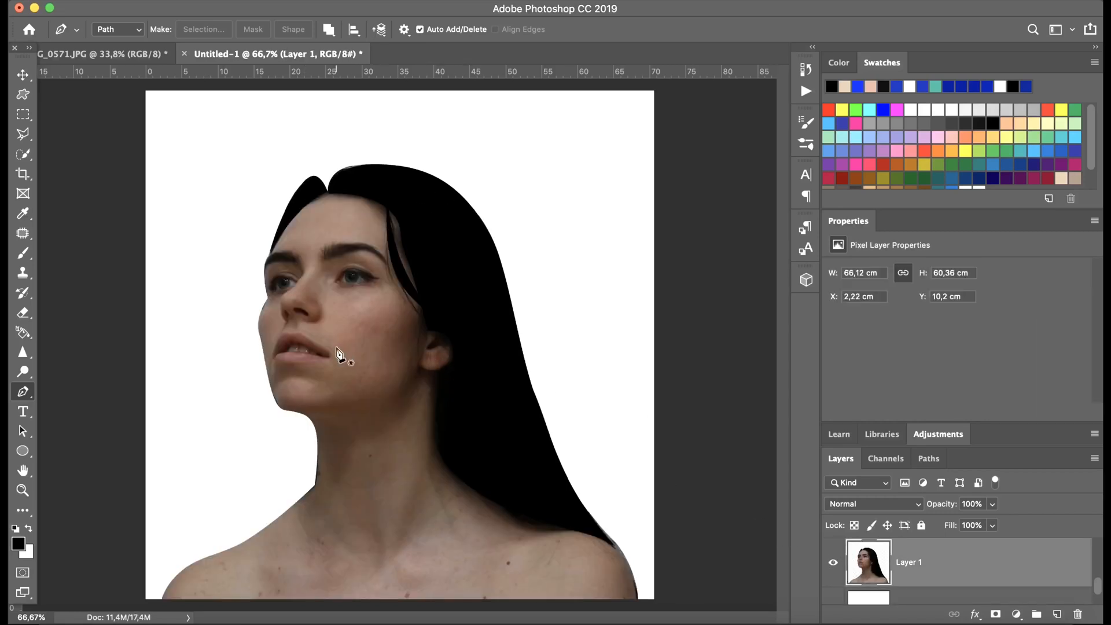
scroll(284, 375, up, 5)
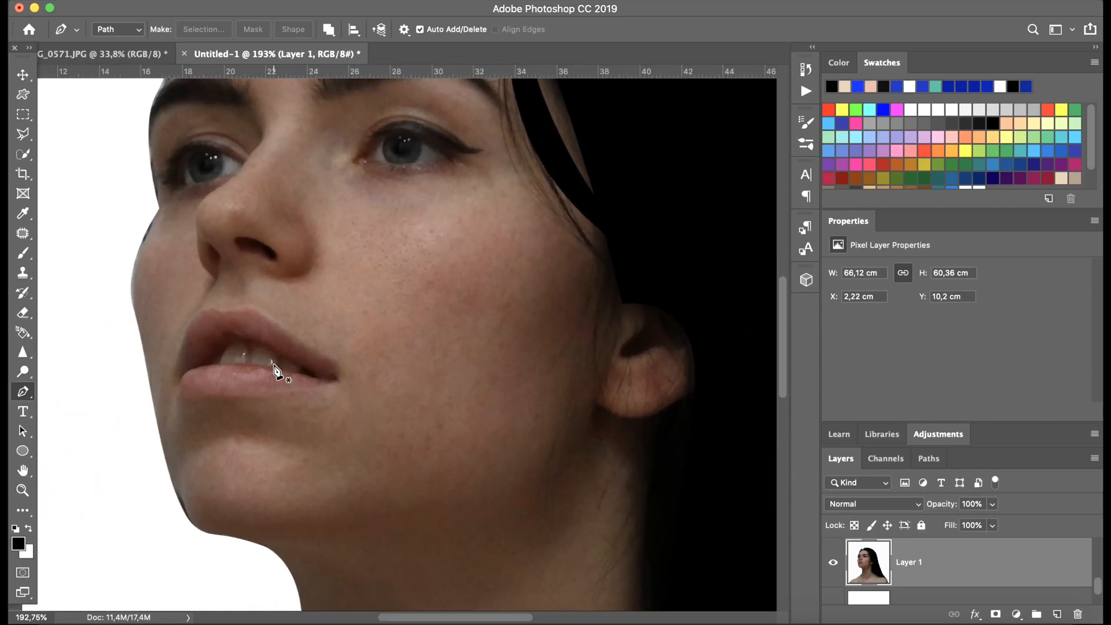
click(174, 382)
click(225, 313)
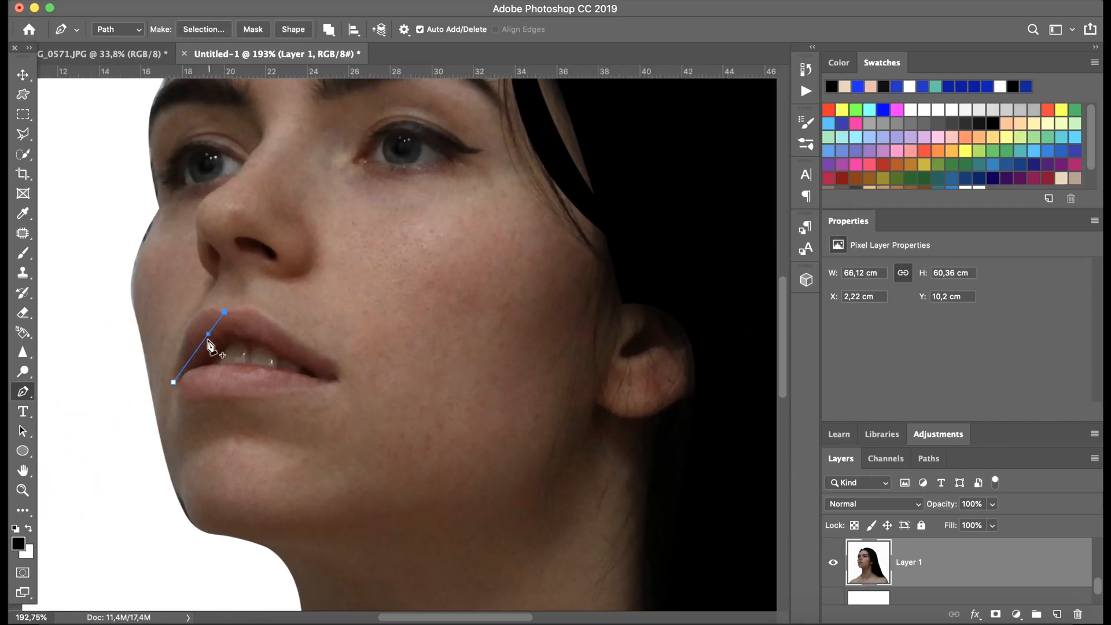
drag(205, 340, 260, 313)
click(340, 379)
click(174, 382)
drag(223, 383, 199, 401)
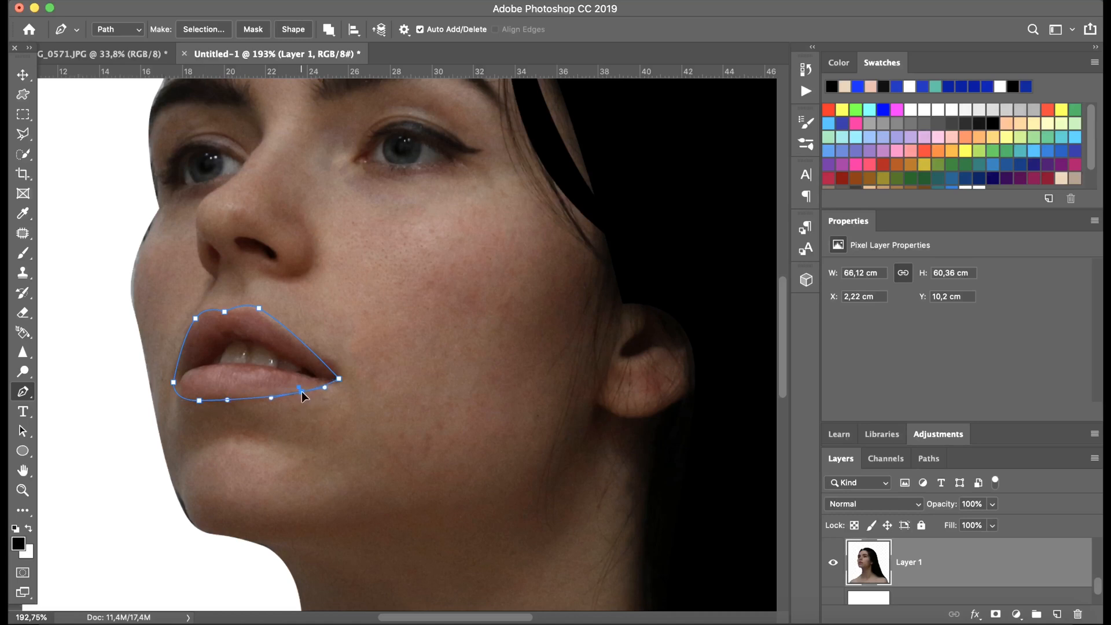
Convert the lips path to a selection and create a Solid Color fill layer from it
scroll(421, 406, down, 6)
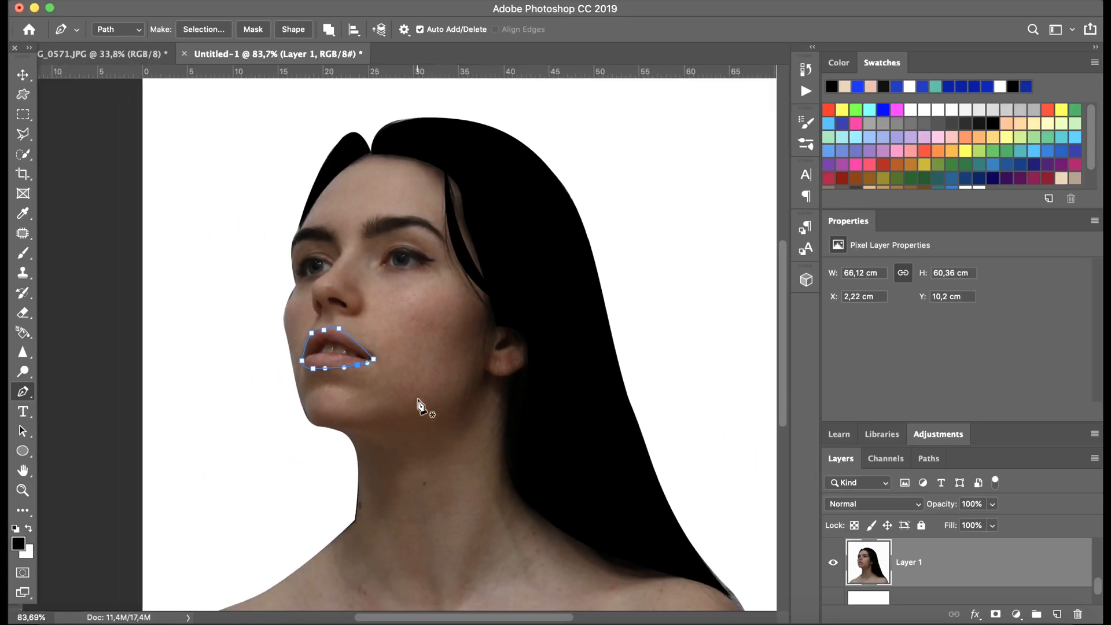
right_click(339, 345)
click(379, 412)
key(Return)
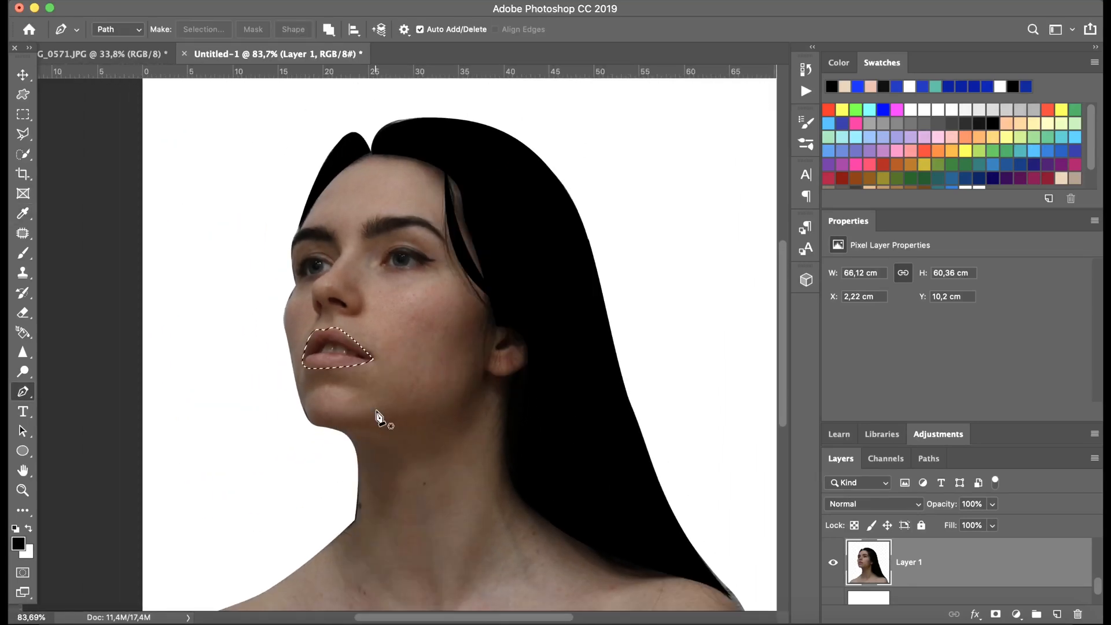
click(1016, 614)
click(1009, 324)
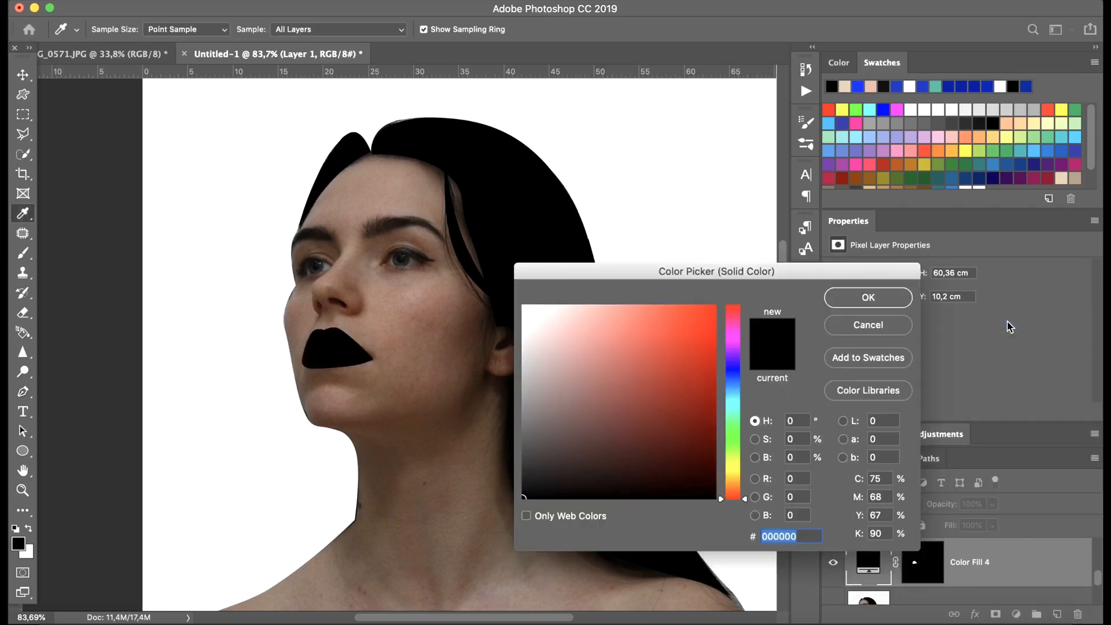
Try the 790000 and ff0000 swatches on the lips, and set the fill to the medium brick-red swatch
click(843, 176)
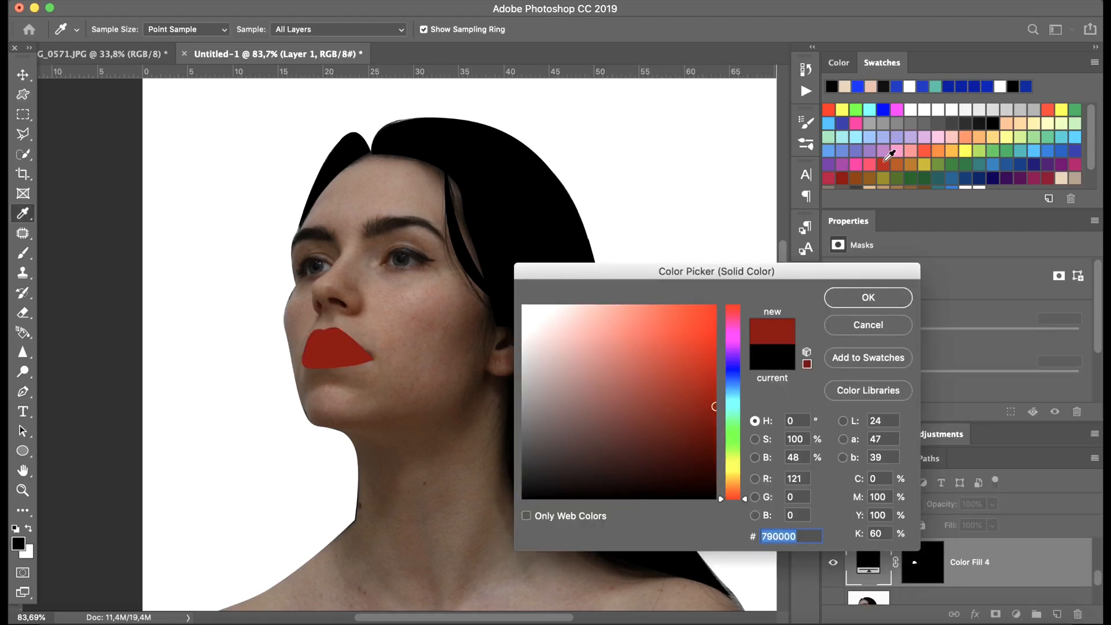
click(885, 162)
click(830, 109)
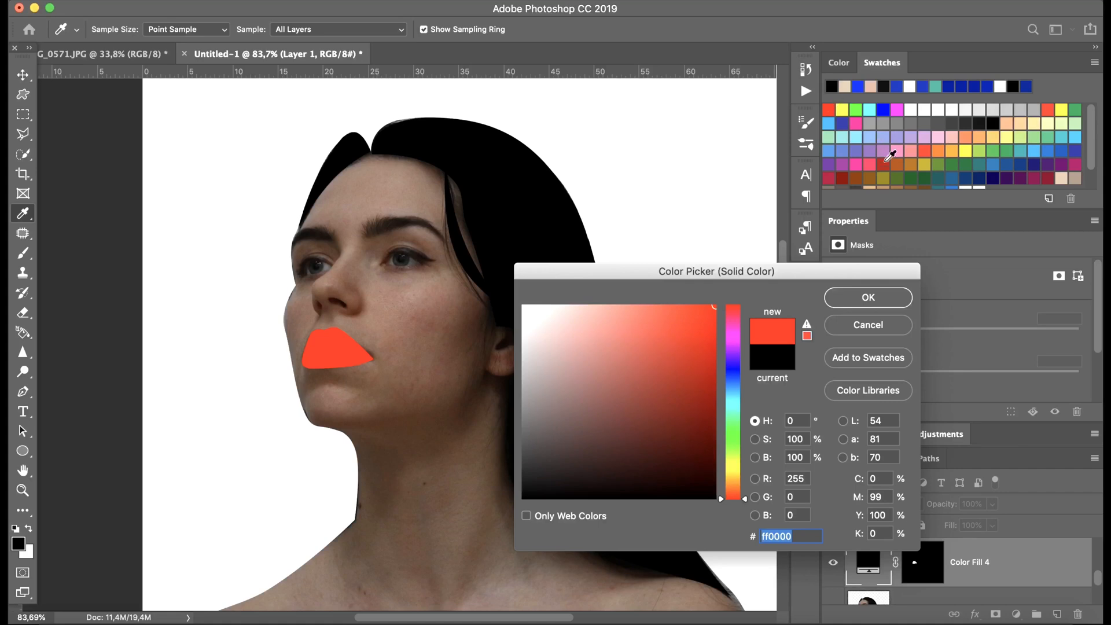
click(886, 163)
click(892, 299)
key(p)
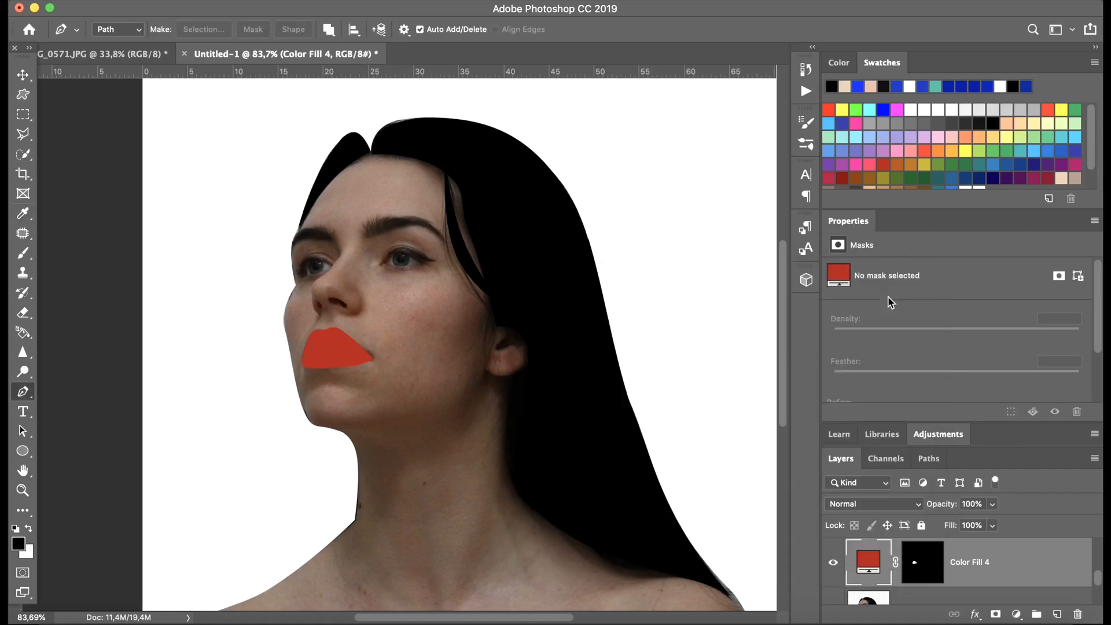
Toggle the visibility of Layer 1 off and on to check the flat hair and lip shapes
scroll(926, 567, down, 2)
click(834, 558)
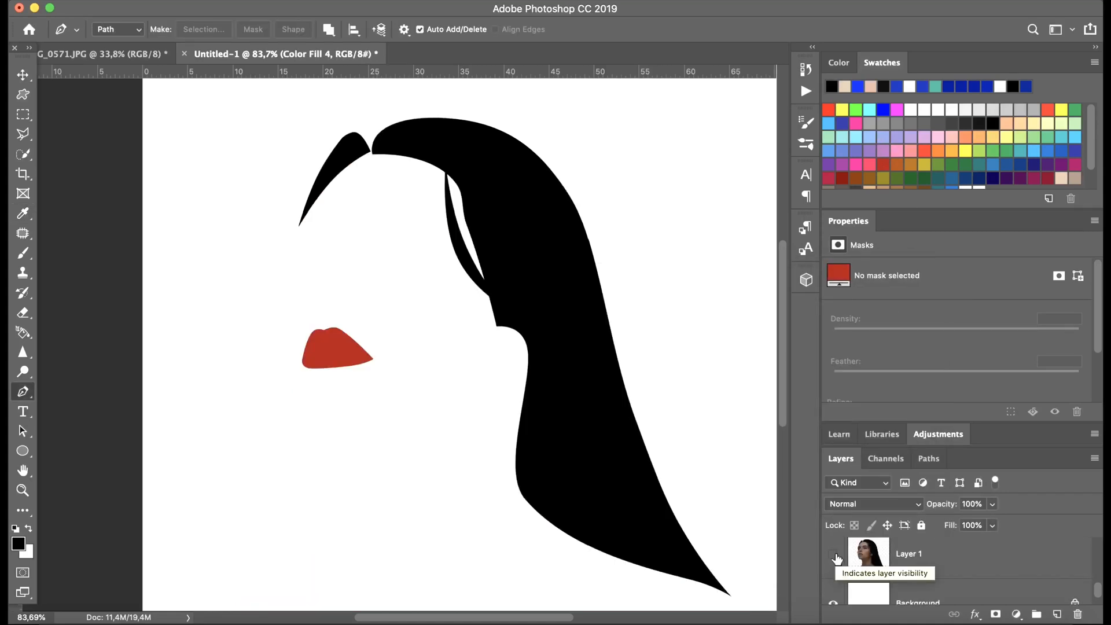
click(834, 556)
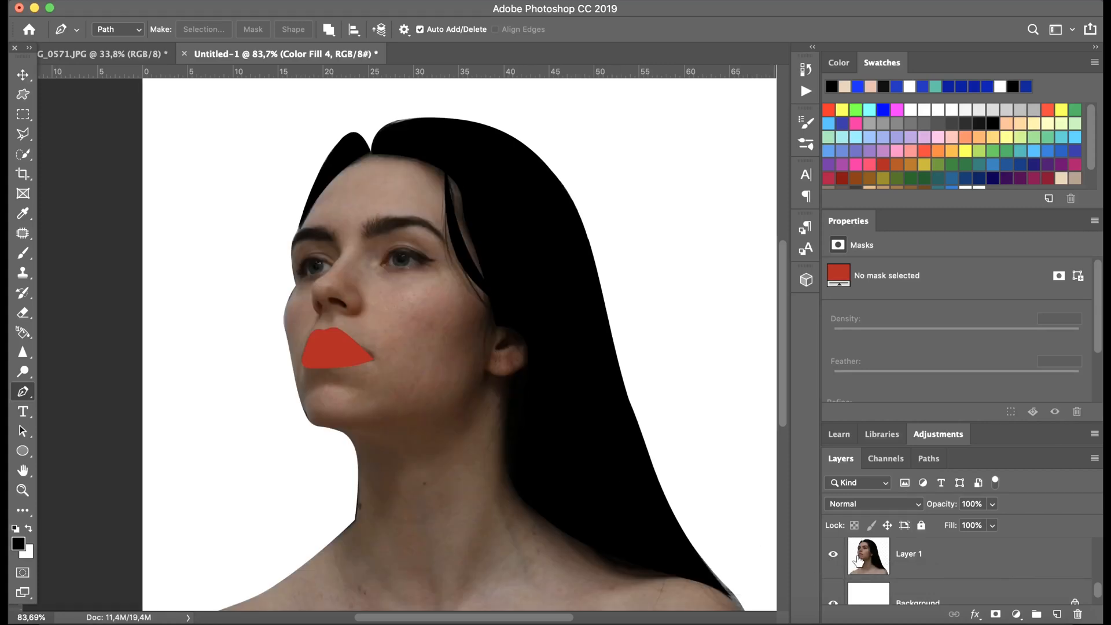
On Layer 1, start a Pen path from the shoulder's lower edge to the base of the neck, bending it along the shoulder
click(859, 562)
scroll(342, 557, down, 3)
scroll(342, 558, down, 1)
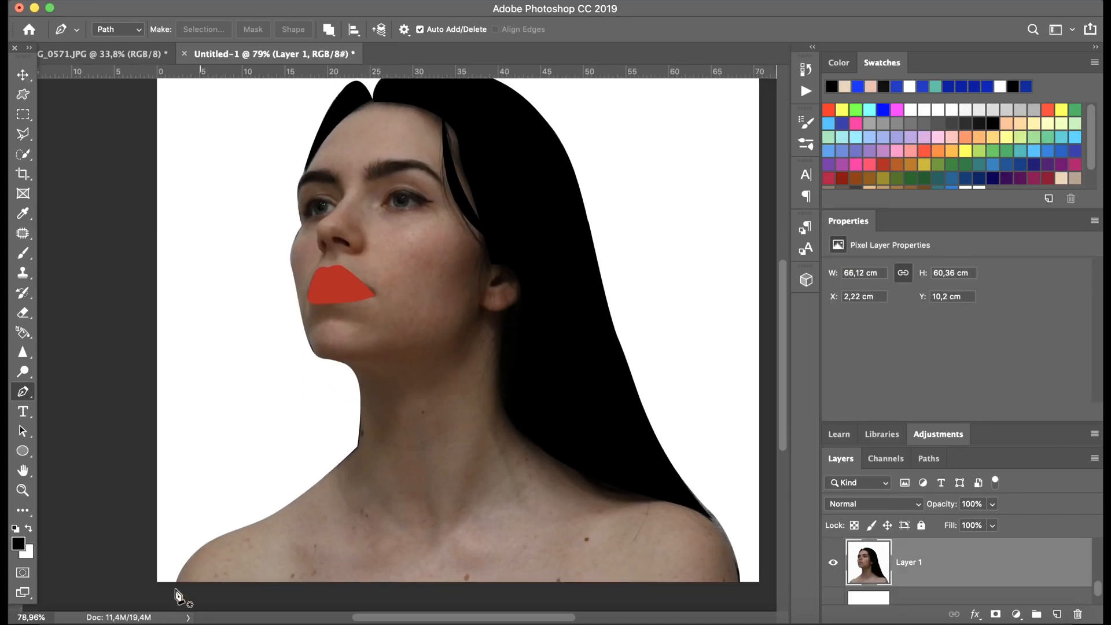
click(359, 444)
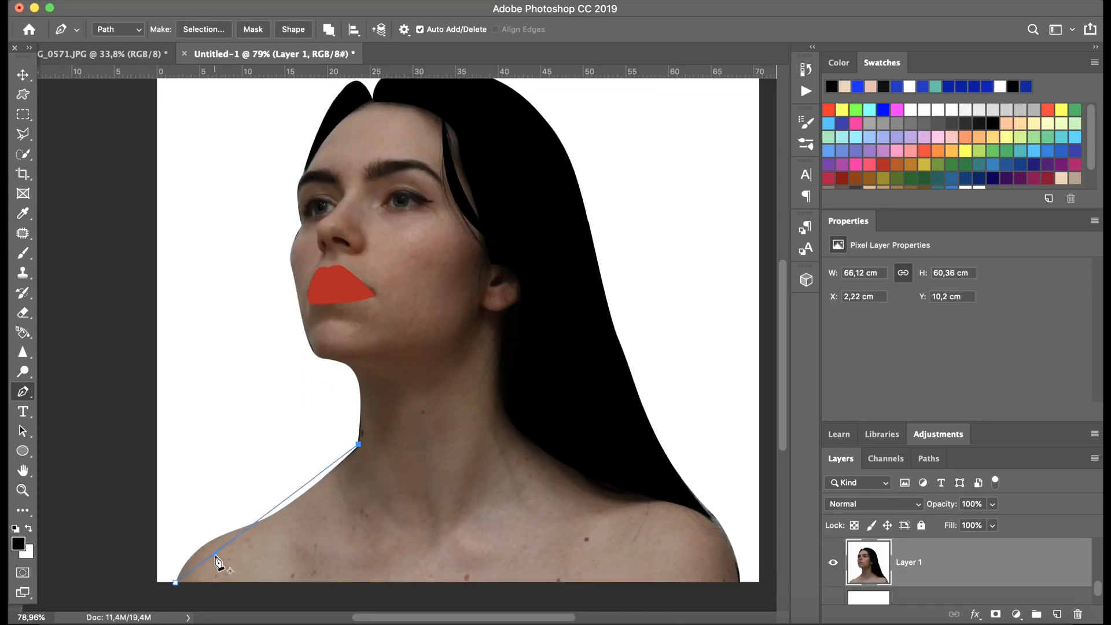
drag(215, 558, 208, 550)
drag(292, 491, 287, 504)
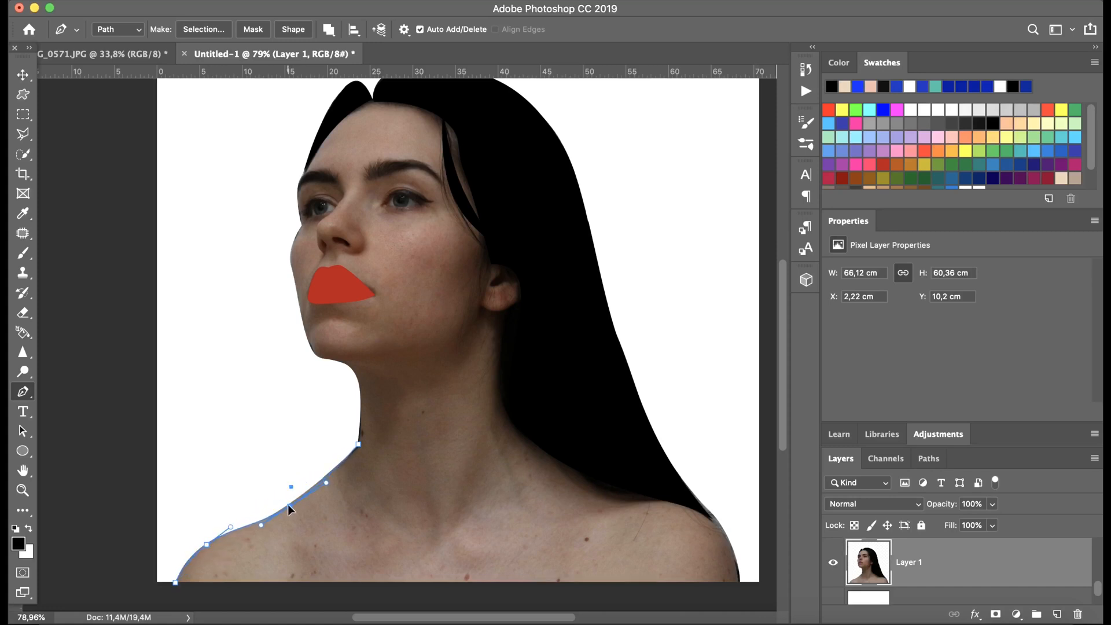
Extend the path up the neck, under the chin and to the outer eye area, curving it along the neck and cheek
click(340, 360)
drag(349, 405, 360, 386)
scroll(363, 396, up, 5)
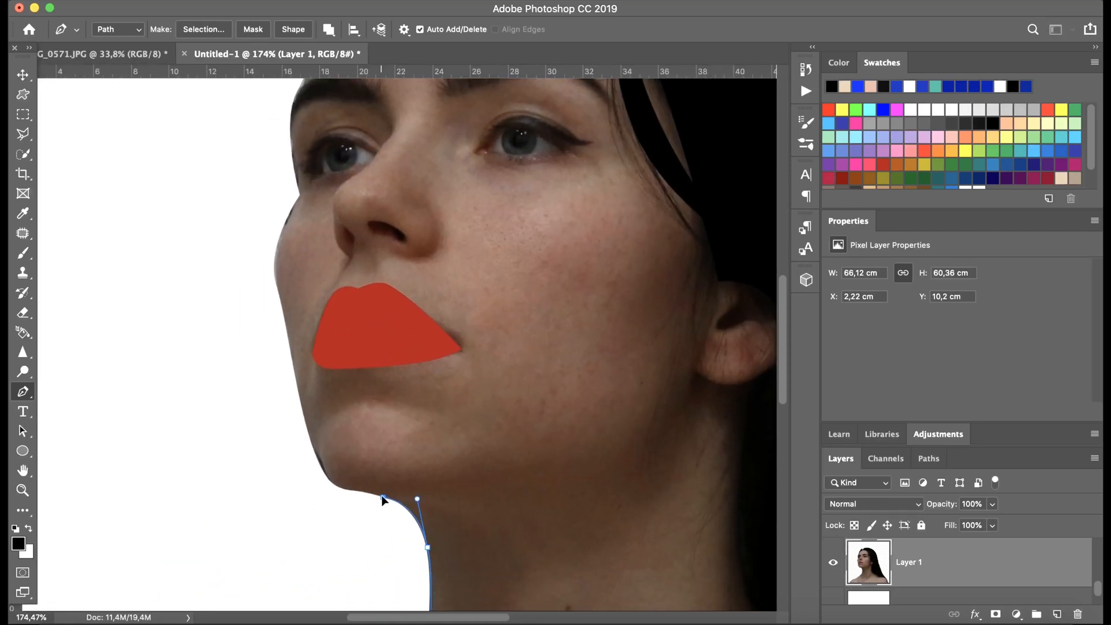
click(382, 496)
click(300, 191)
drag(320, 268, 276, 286)
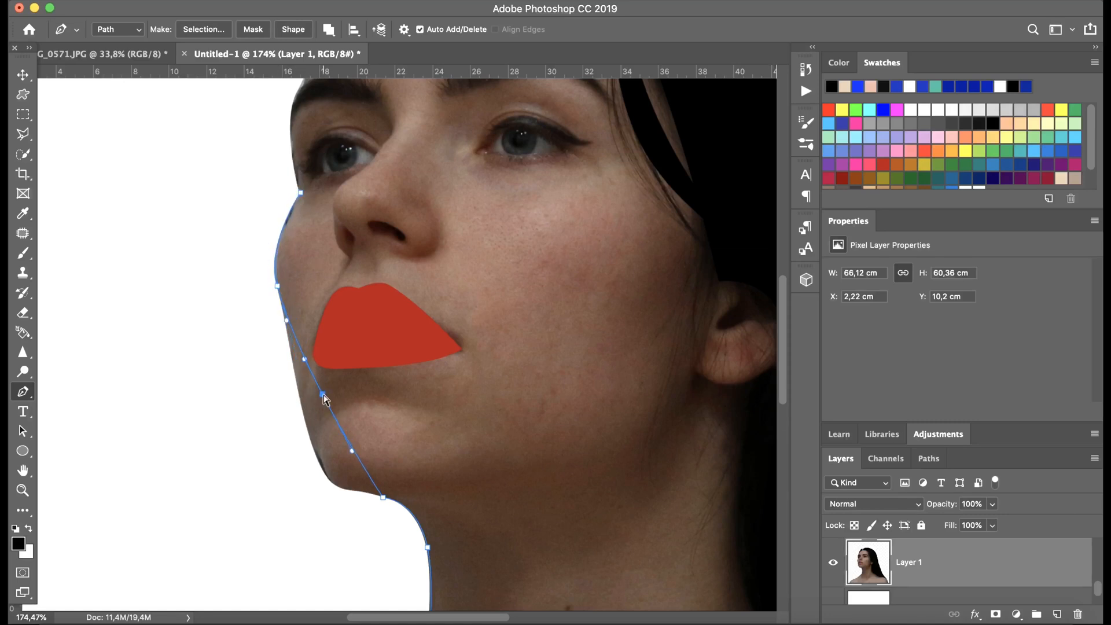
drag(323, 395, 314, 439)
click(339, 474)
drag(339, 474, 331, 478)
key(super+z)
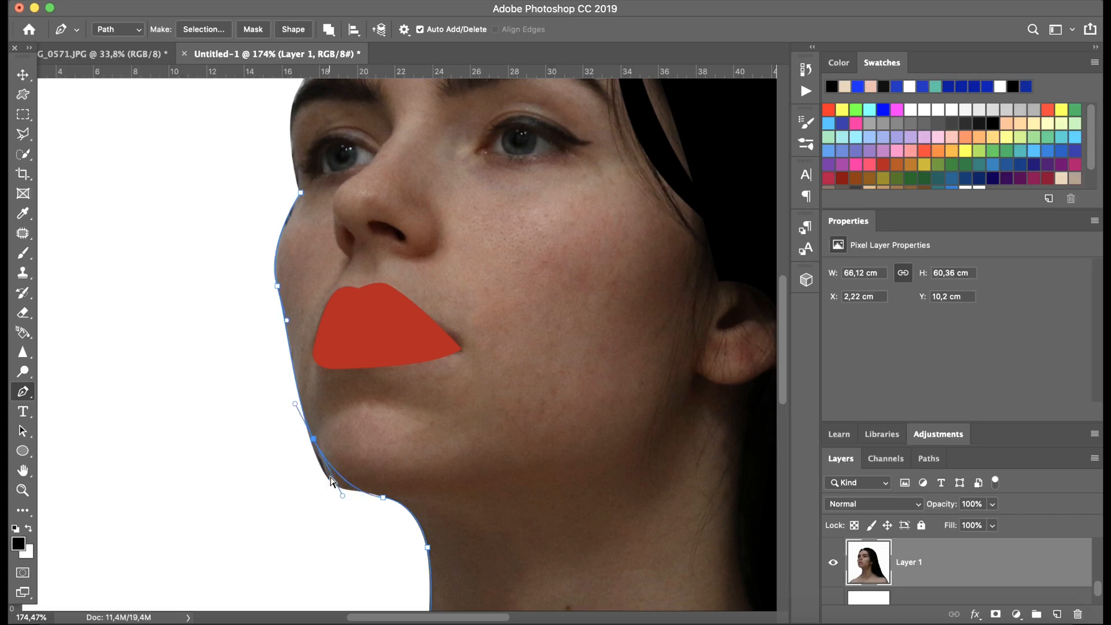
key(super+z)
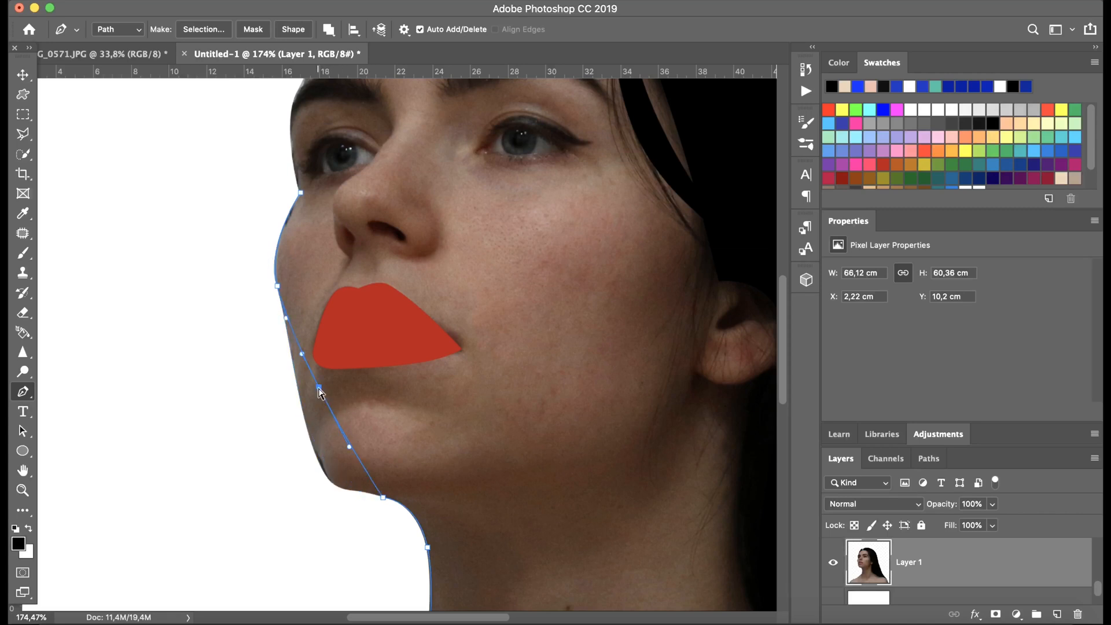
Bend the segment between cheek and neck to the jaw and chin outline, adding anchors and adjusting the points beneath the chin
drag(320, 394, 310, 421)
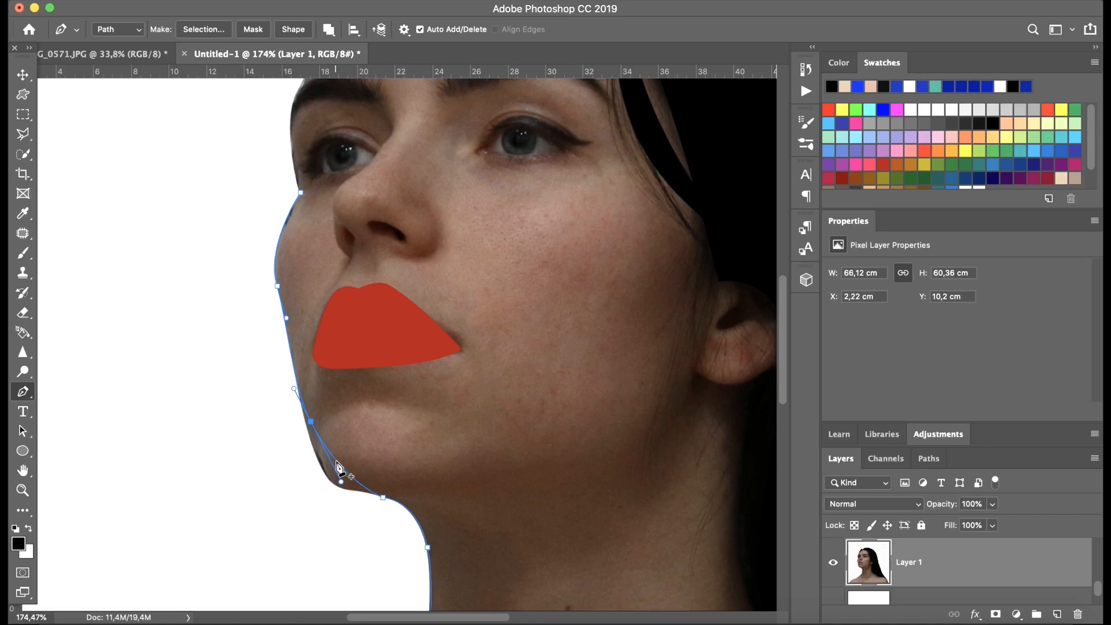
drag(340, 473, 326, 473)
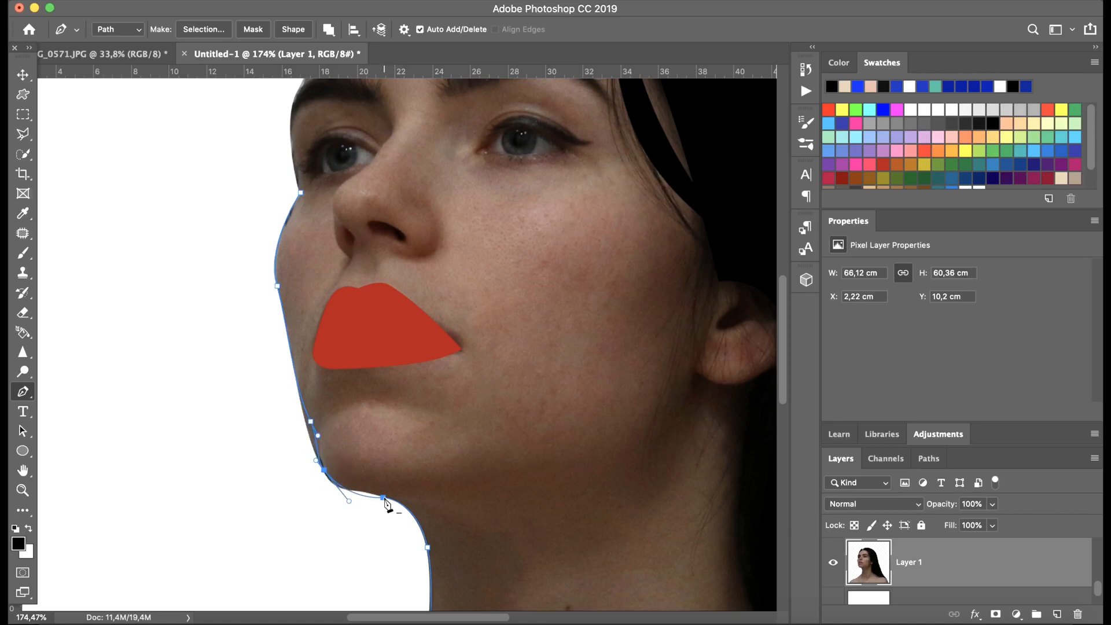
drag(384, 499, 345, 490)
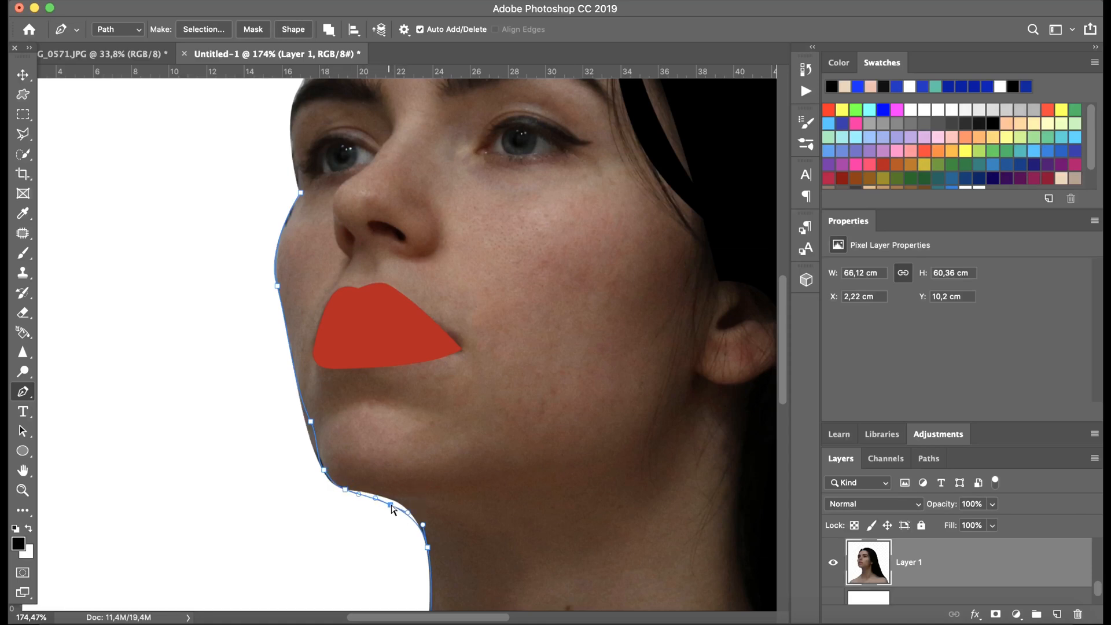
click(393, 500)
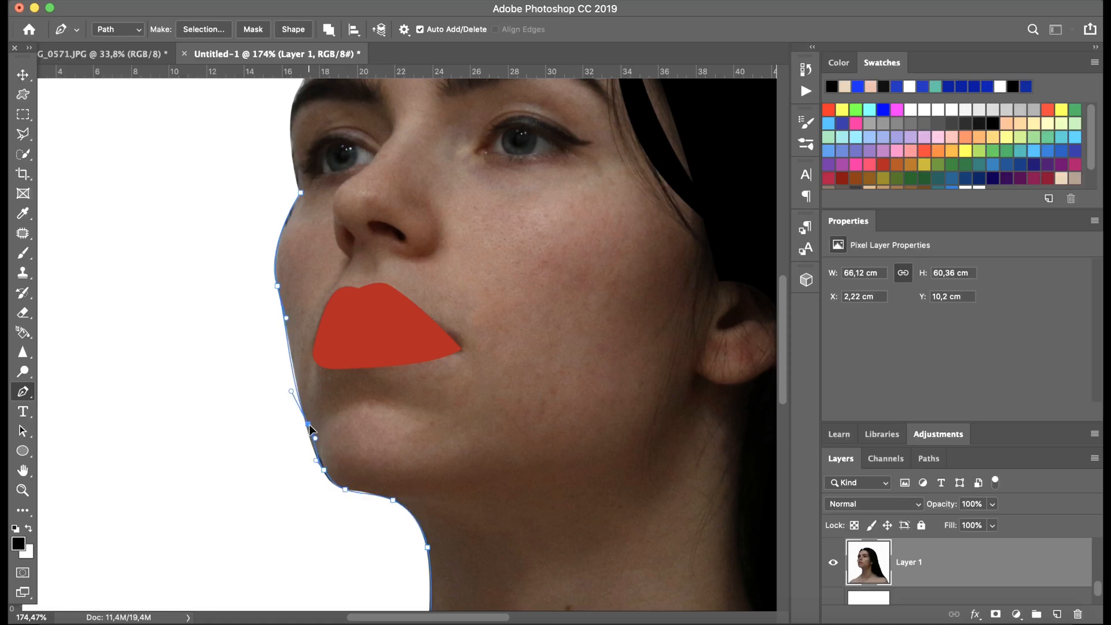
drag(309, 425, 292, 357)
scroll(395, 471, down, 5)
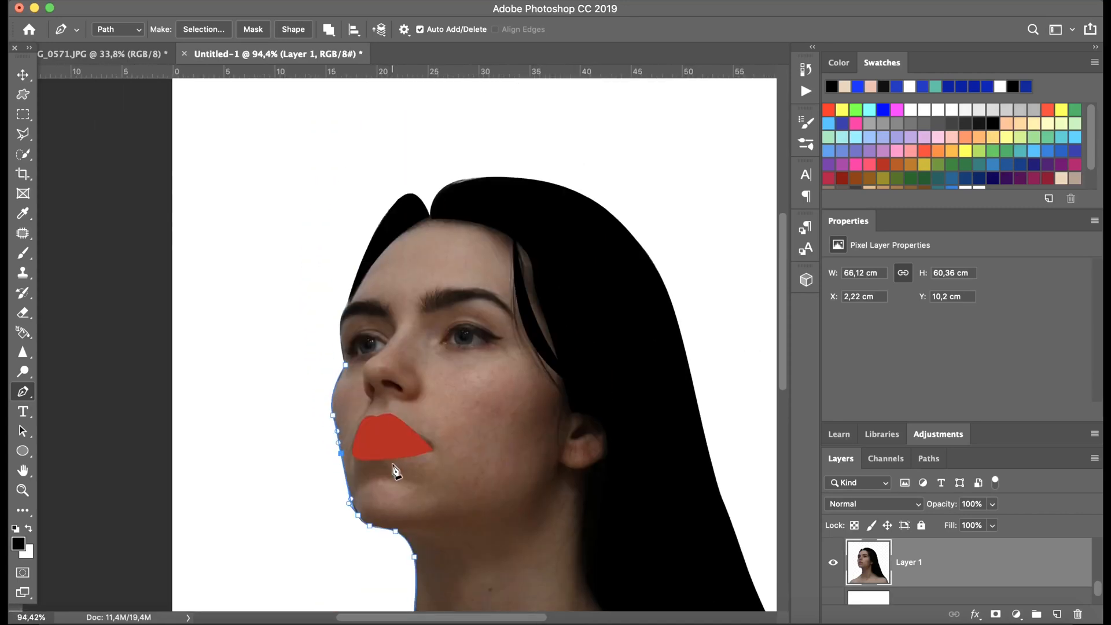
scroll(375, 302, up, 4)
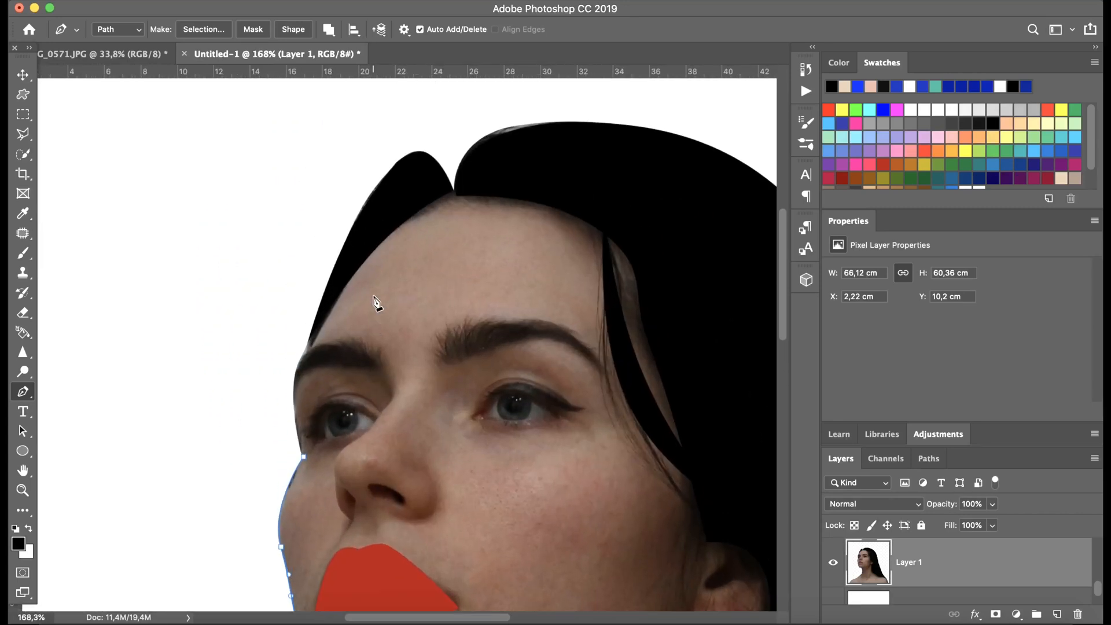
Extend the path from the outer eye area to the hair parting, bending it along the brow and forehead
click(453, 197)
drag(343, 389, 303, 357)
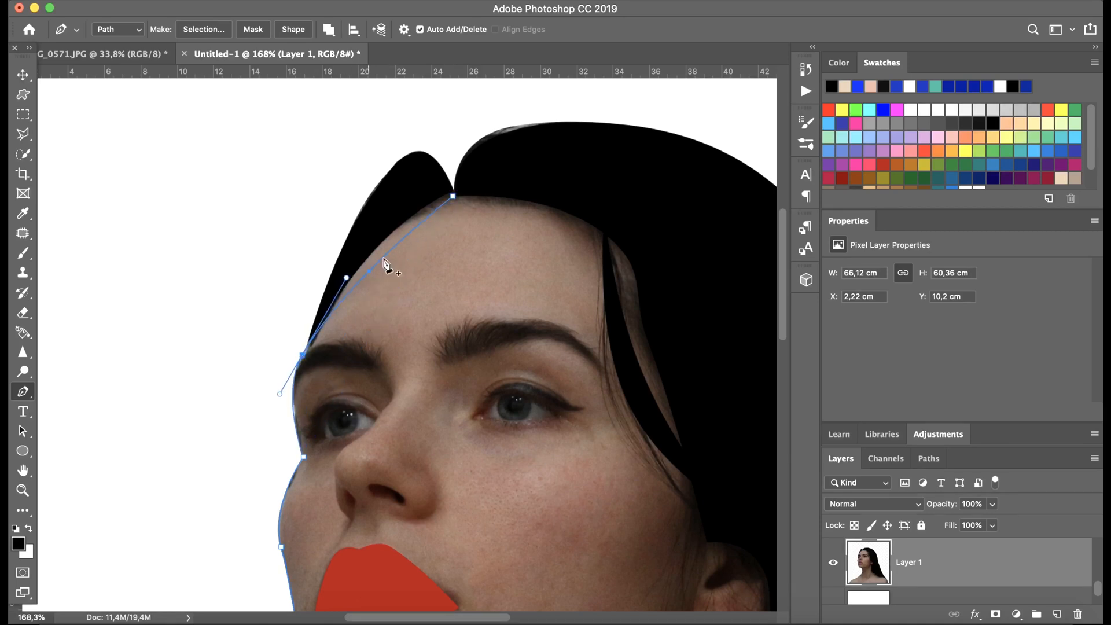
drag(371, 270, 382, 239)
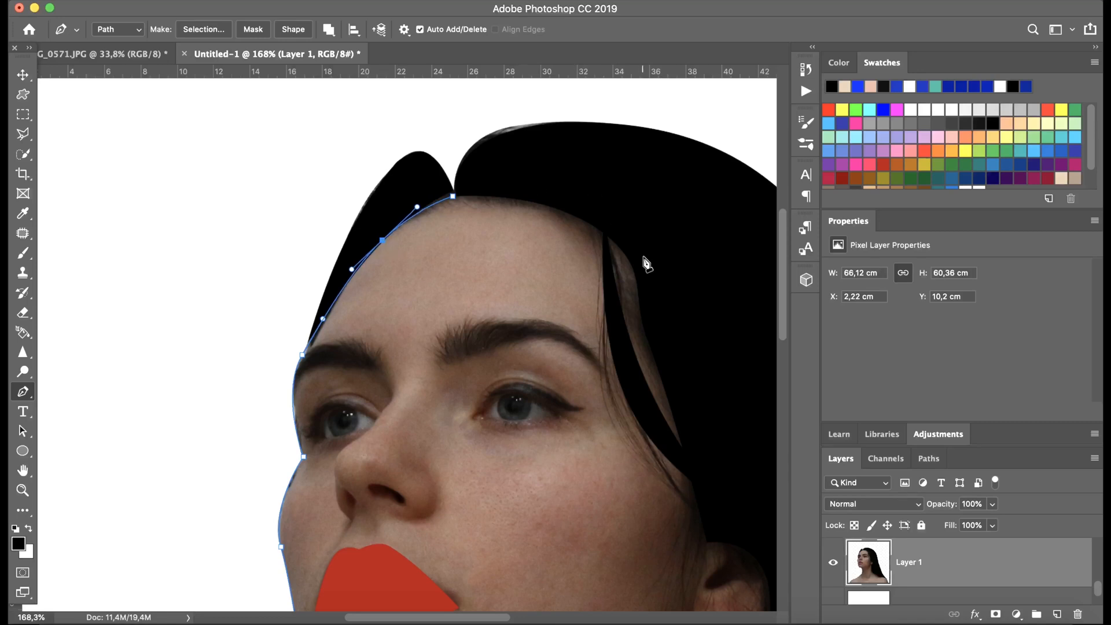
Hide the Color Fill 2 hair strand and extend the path to the top of the ear, bending it along the hairline
scroll(646, 263, right, 5)
scroll(862, 573, up, 3)
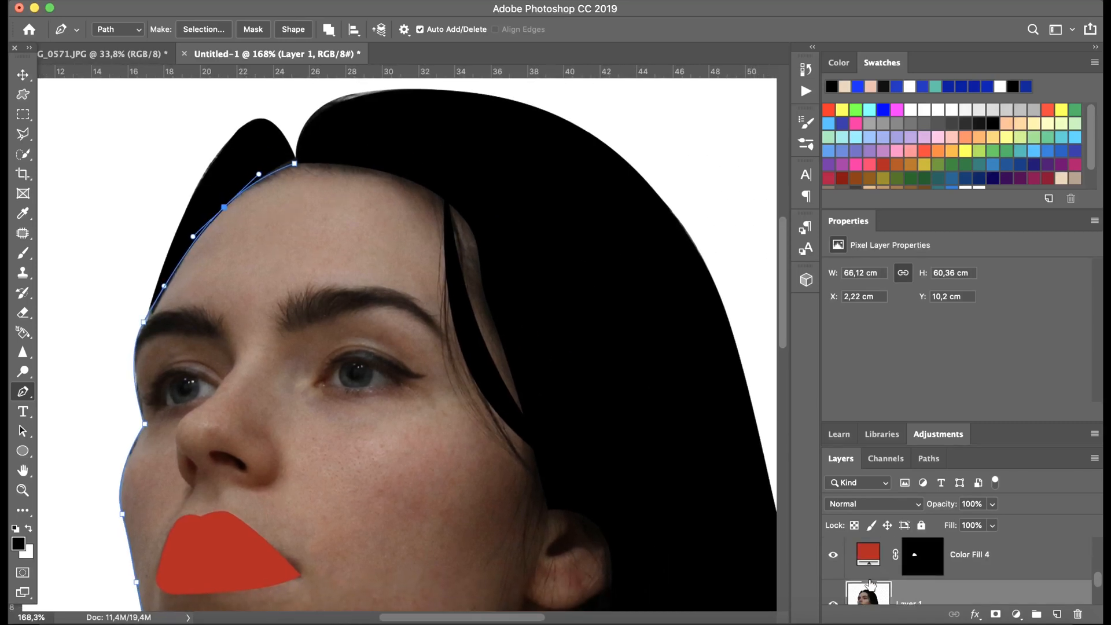
click(834, 591)
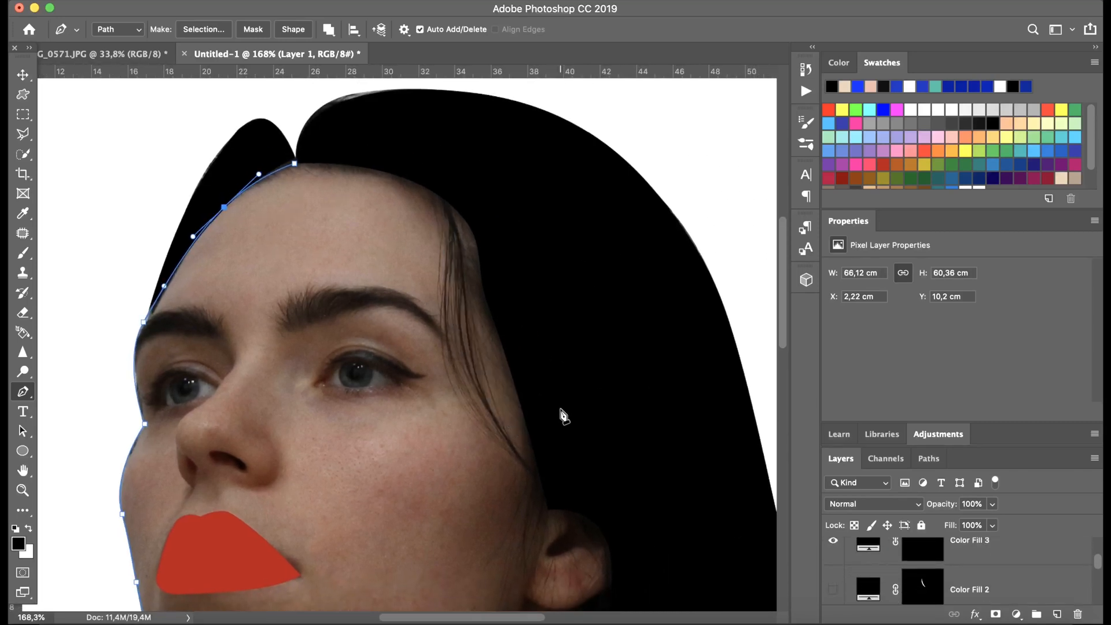
click(548, 510)
drag(384, 286, 466, 220)
Extend the path to the far shoulder's lower edge, bending it around the ear and the back of the neck
scroll(539, 412, down, 10)
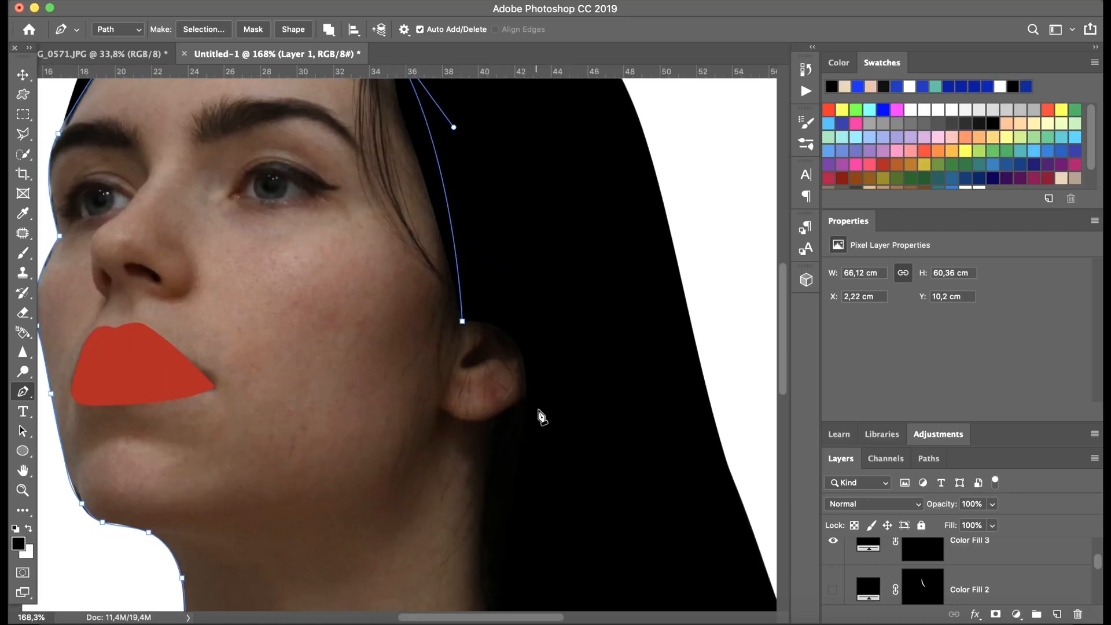
scroll(541, 415, down, 10)
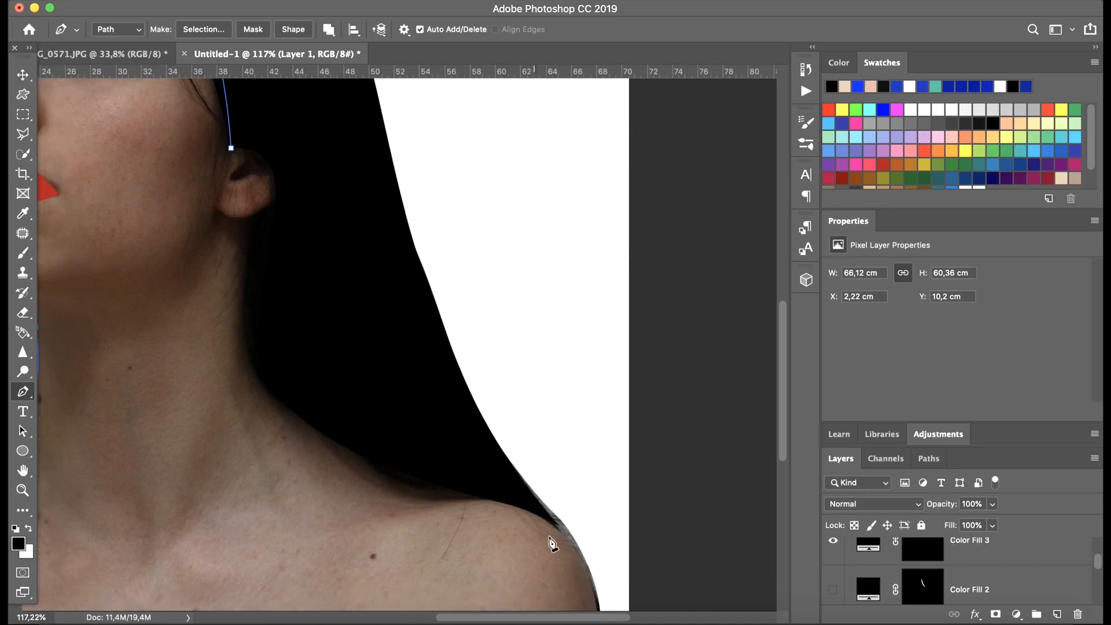
click(600, 540)
drag(387, 270, 283, 314)
key(super+z)
scroll(471, 314, up, 5)
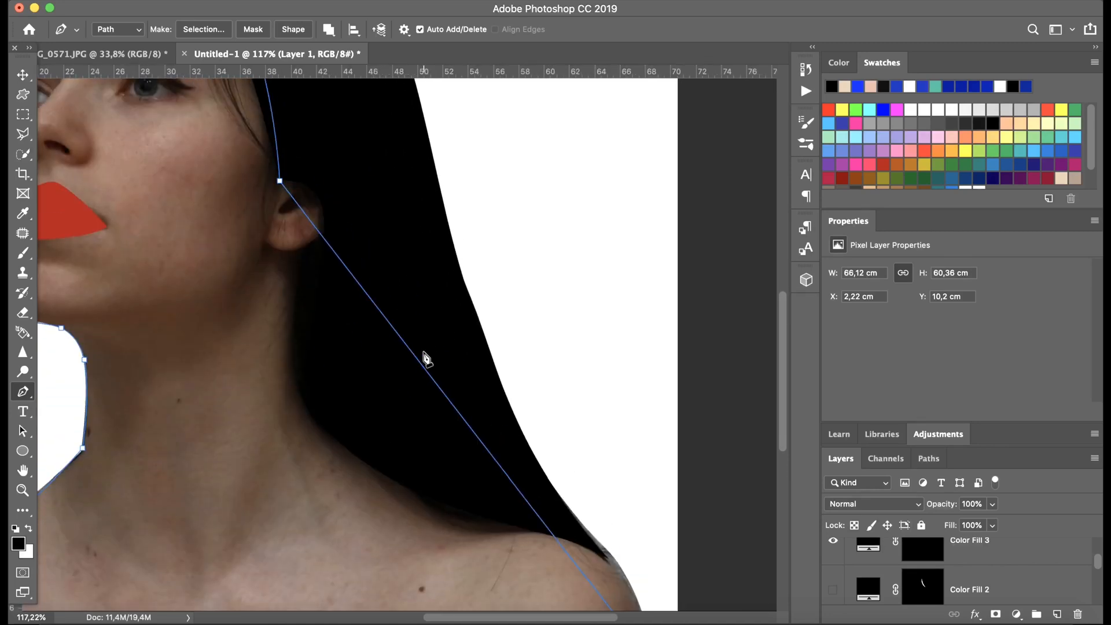
drag(416, 358, 328, 415)
drag(277, 272, 349, 200)
alt+click(279, 181)
drag(280, 181, 282, 168)
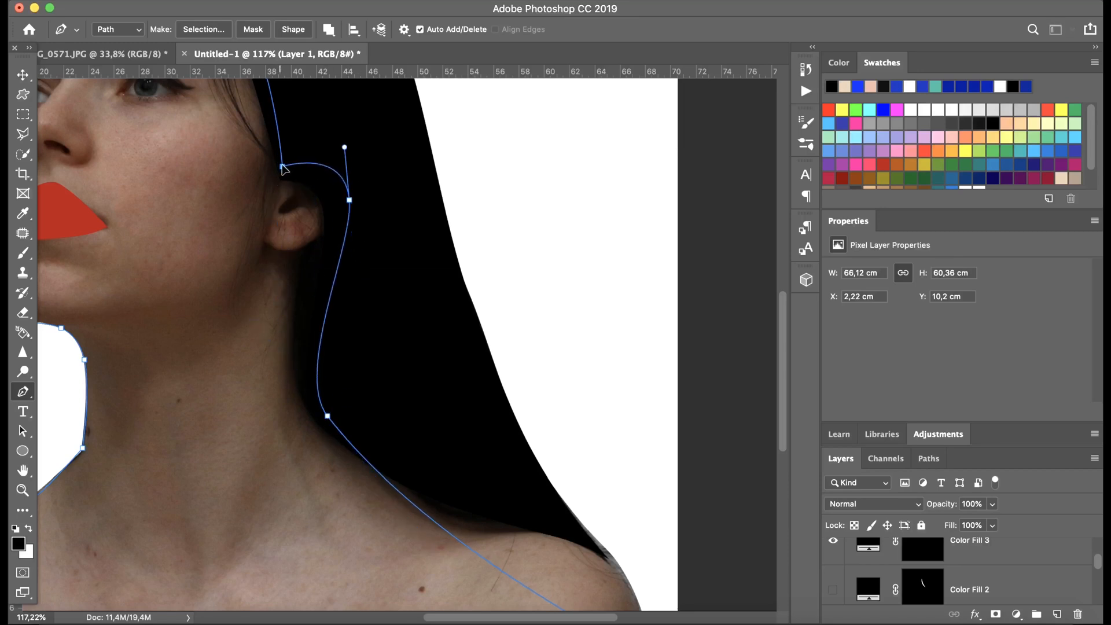
Bend the path along the far shoulder and close it at its starting point on the opposite shoulder
scroll(318, 235, down, 5)
drag(521, 459, 568, 404)
scroll(585, 529, down, 5)
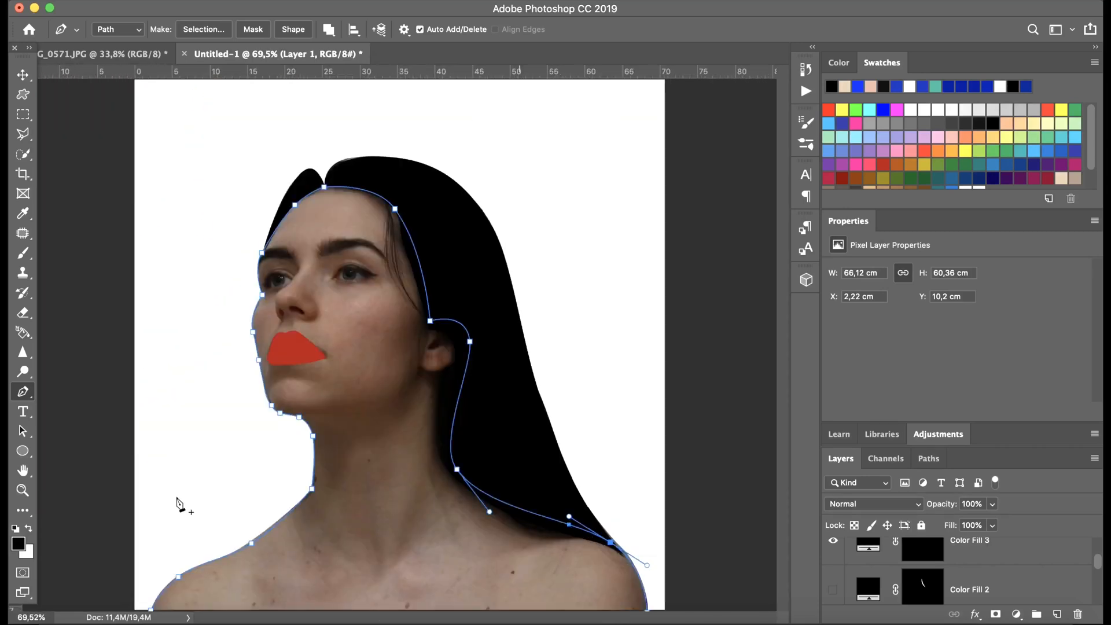
click(151, 610)
scroll(336, 489, down, 2)
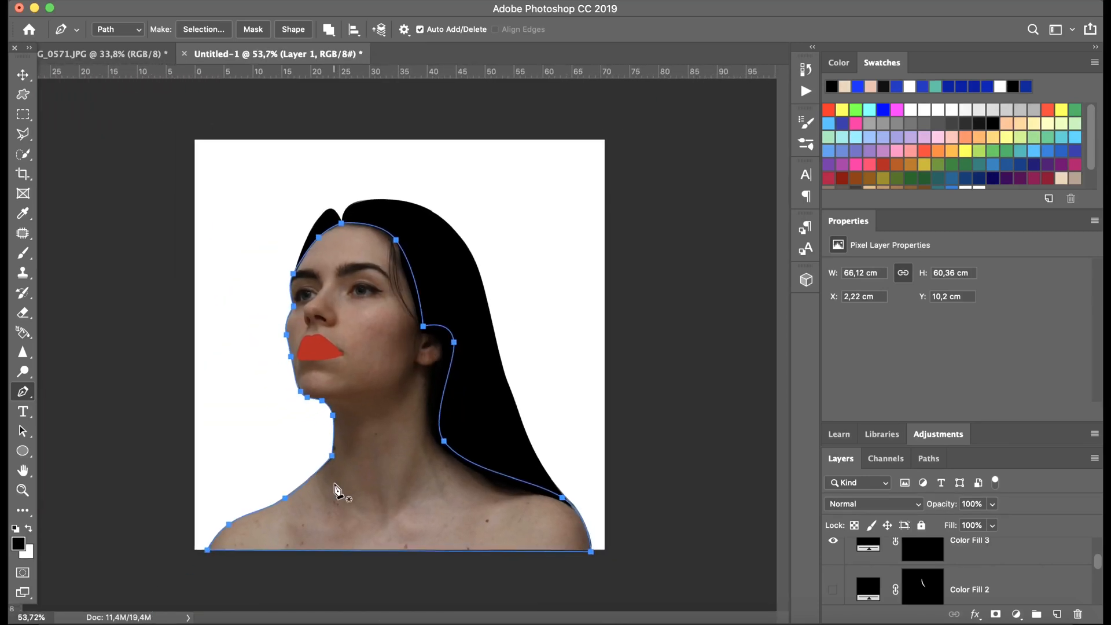
Convert the closed path to a selection and fill it with a Solid Color layer in skin tone 998675
right_click(336, 490)
click(385, 547)
click(637, 215)
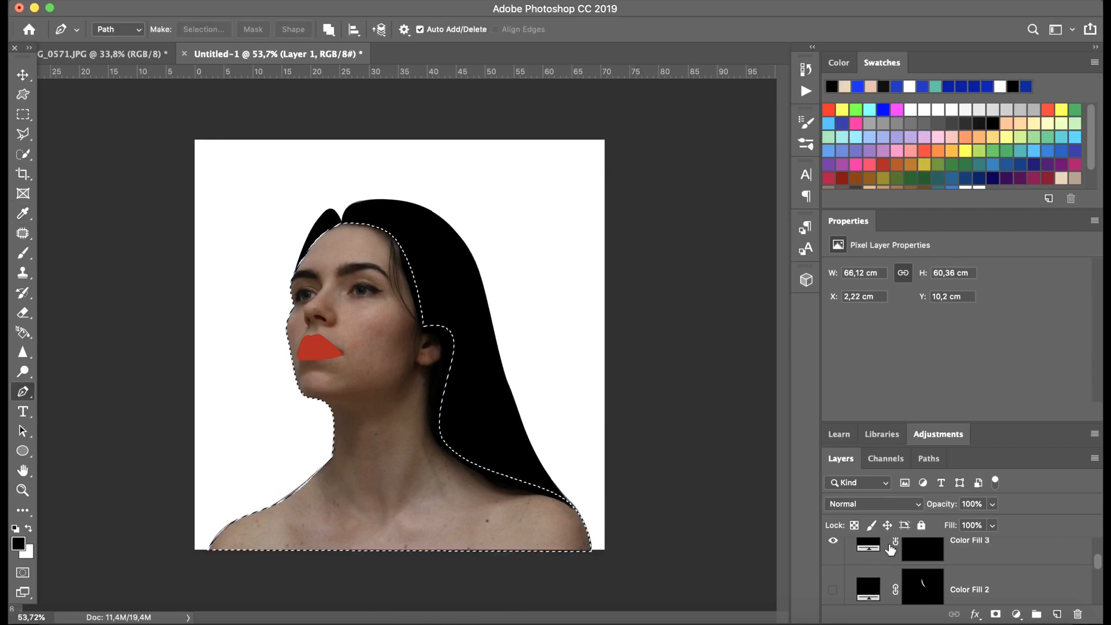
click(1017, 614)
click(1019, 325)
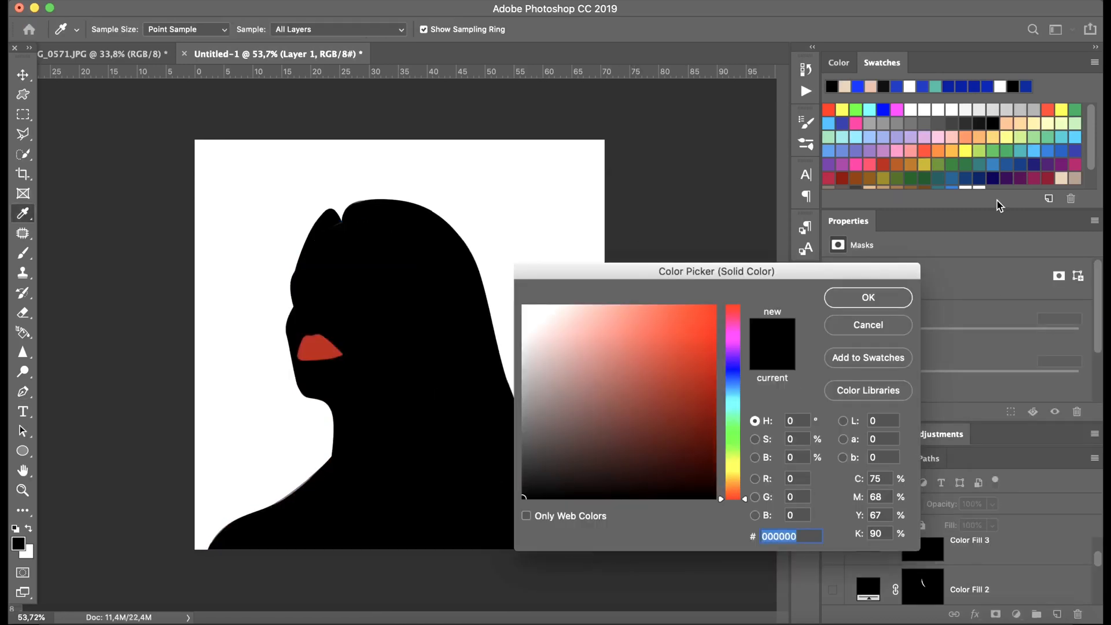
click(1076, 177)
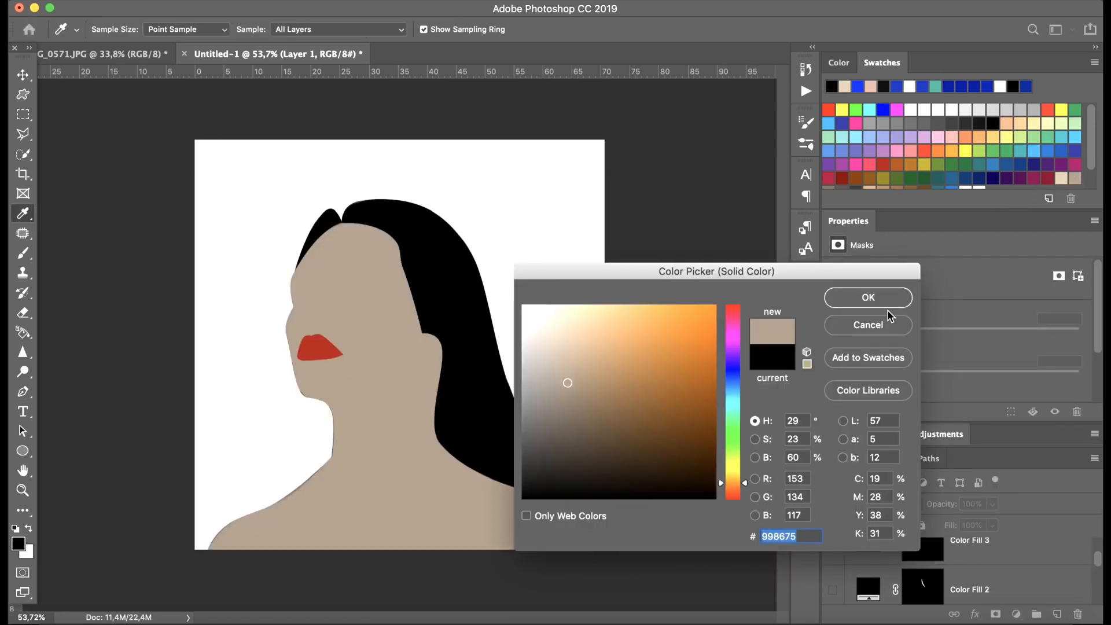
click(869, 297)
key(p)
Show the Color Fill 2 hair strand layer again over the skin shape
scroll(870, 555, down, 2)
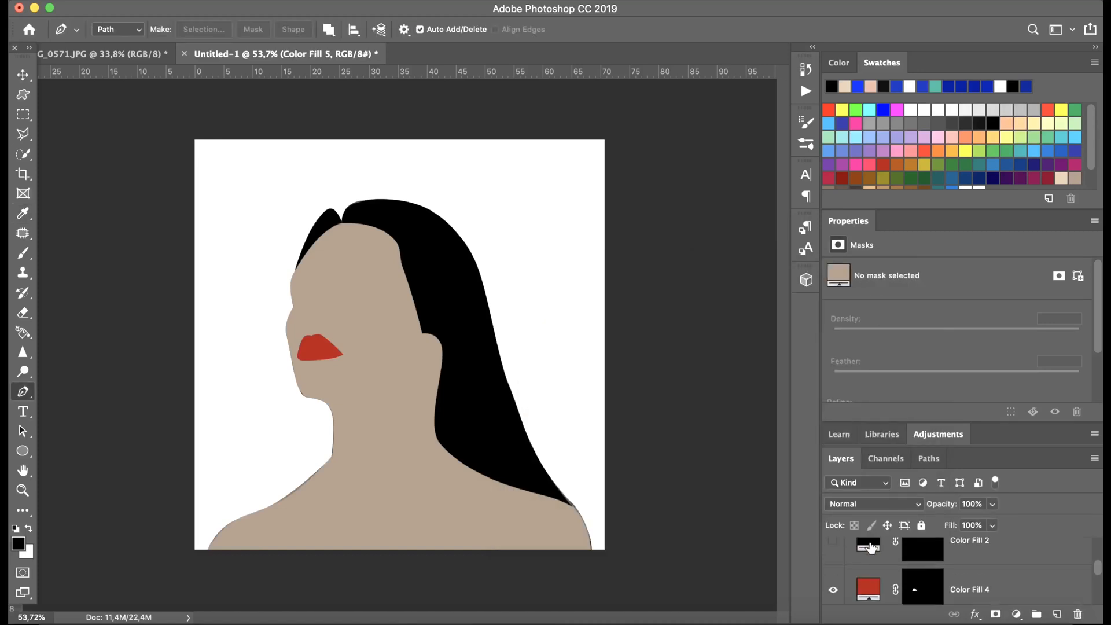
click(834, 560)
scroll(834, 560, down, 3)
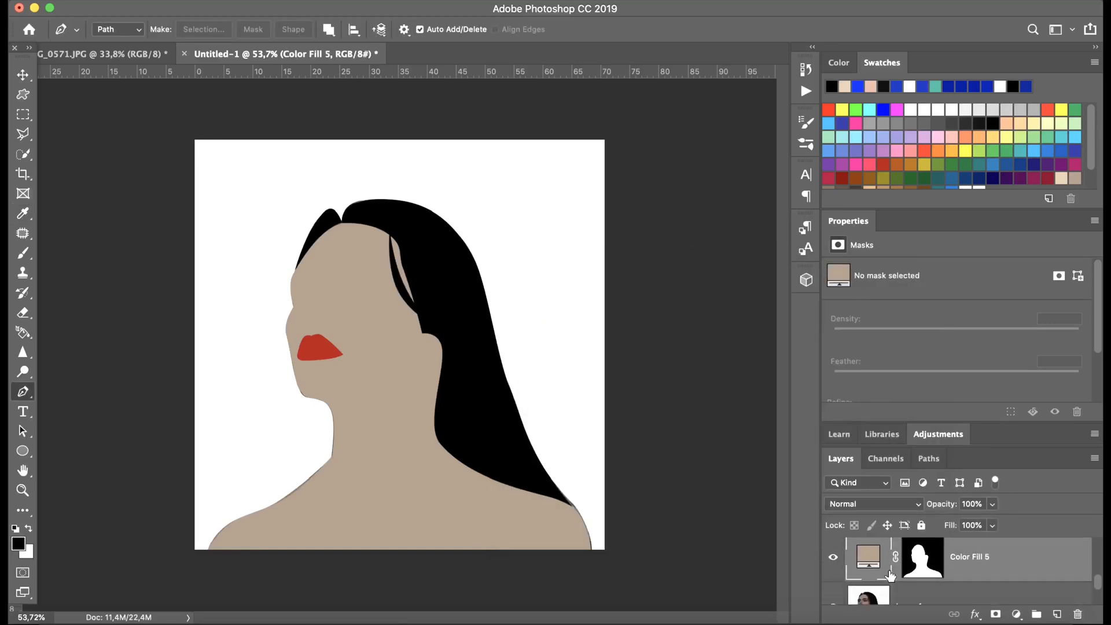
scroll(834, 560, up, 1)
Toggle Layer 1 and the skin fill off and on to compare the flat shapes with the photo
scroll(473, 407, up, 5)
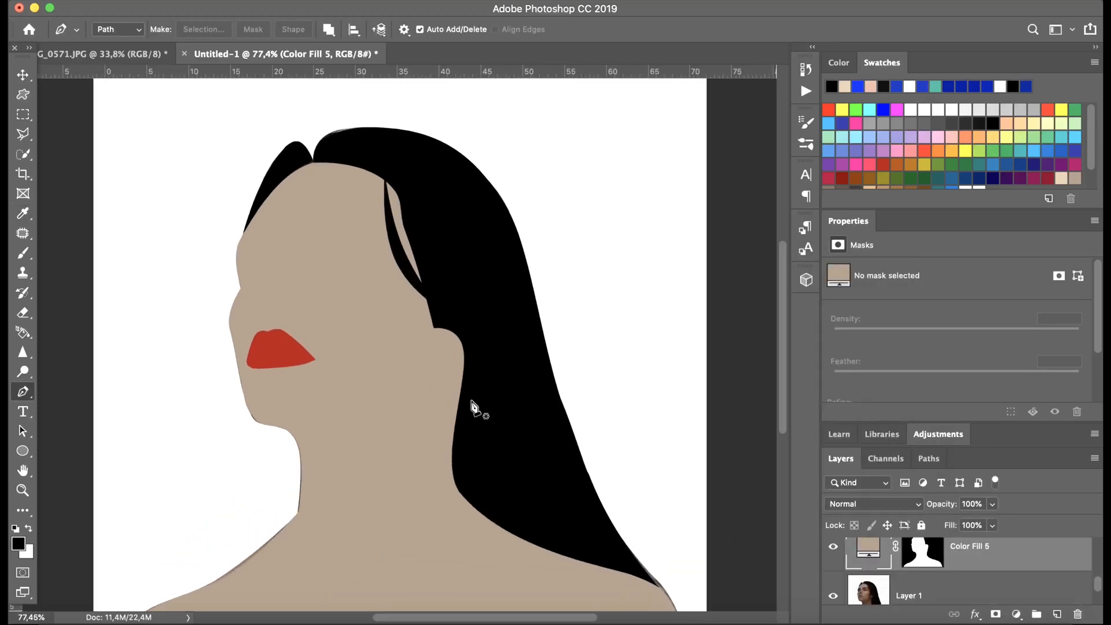
click(834, 595)
click(834, 595)
click(833, 547)
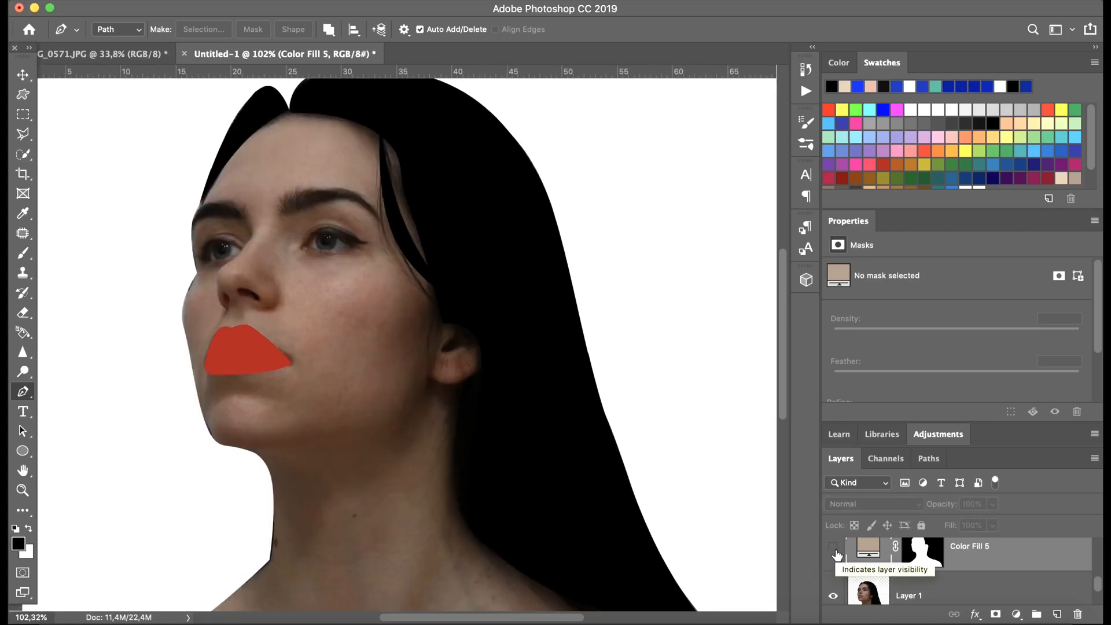
click(833, 547)
scroll(547, 389, down, 3)
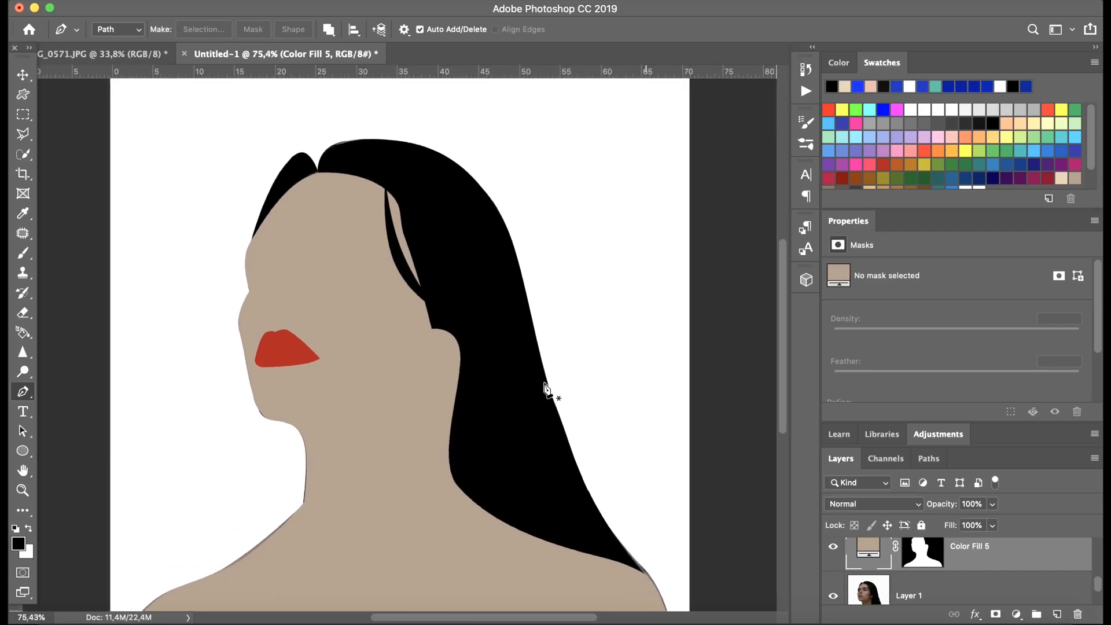
scroll(547, 389, up, 1)
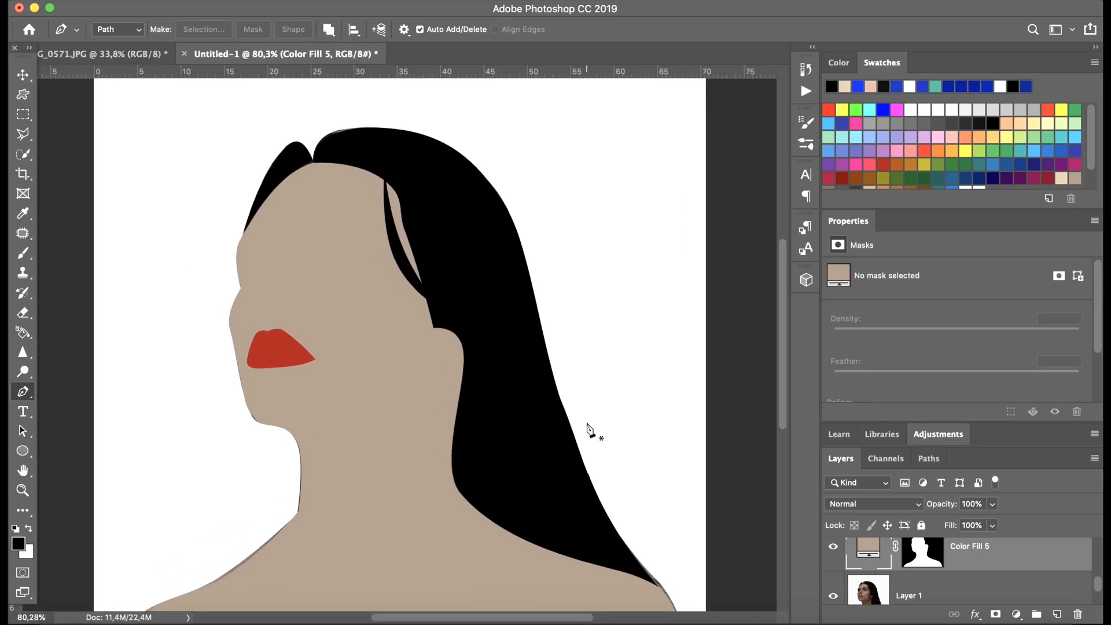
Add a new layer above the skin fill and select the Brush tool with black as its colour
scroll(587, 425, down, 2)
click(1057, 614)
click(23, 253)
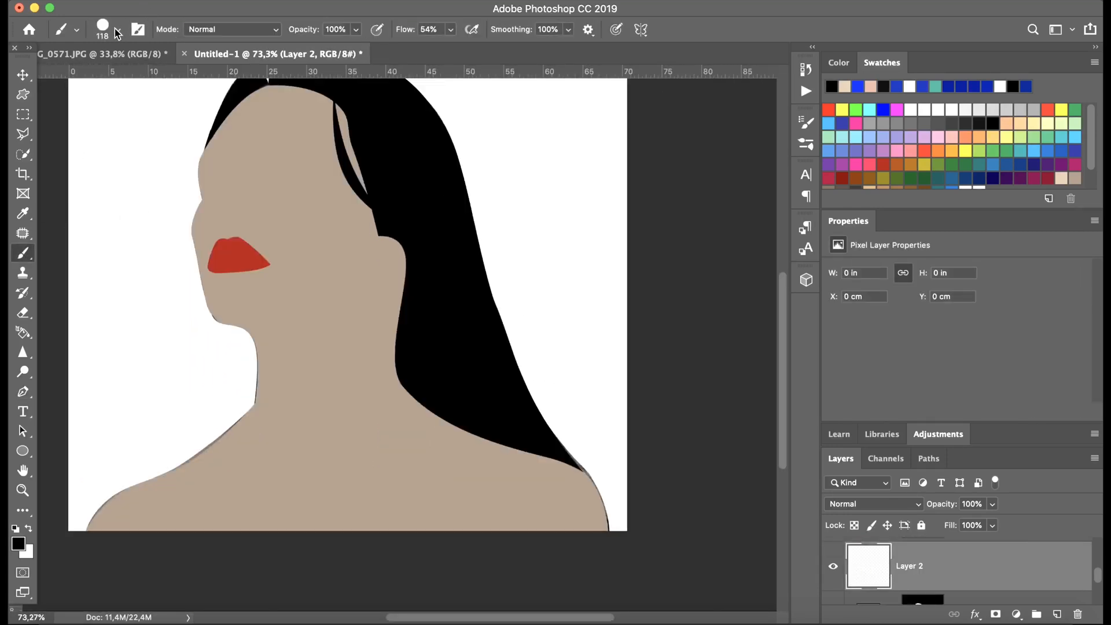
scroll(158, 175, up, 2)
scroll(446, 338, up, 4)
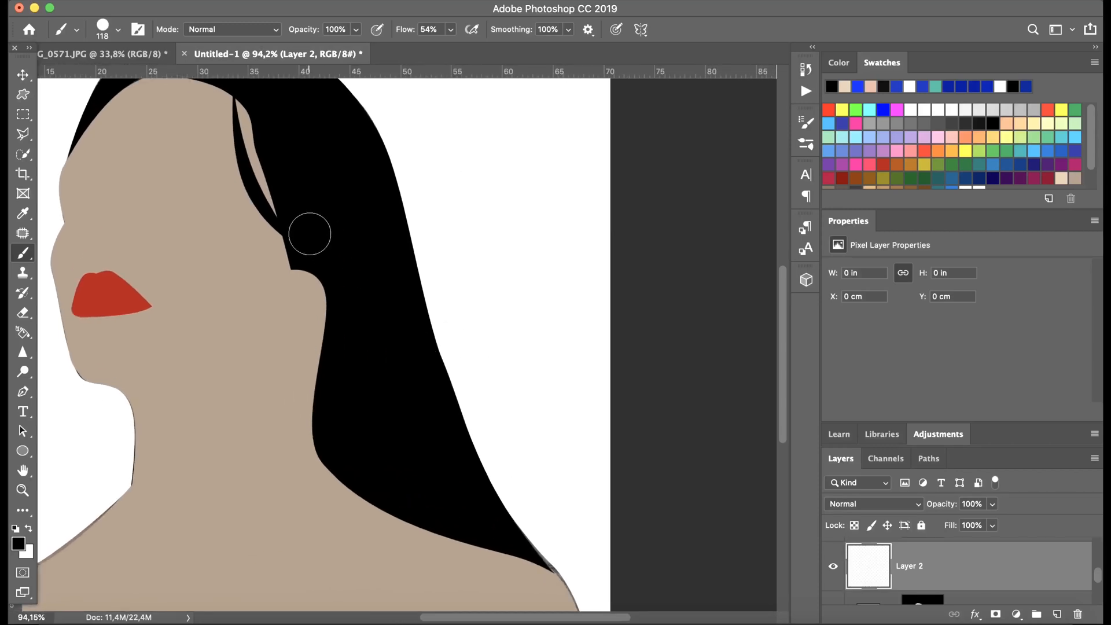
drag(307, 233, 323, 368)
key(super+z)
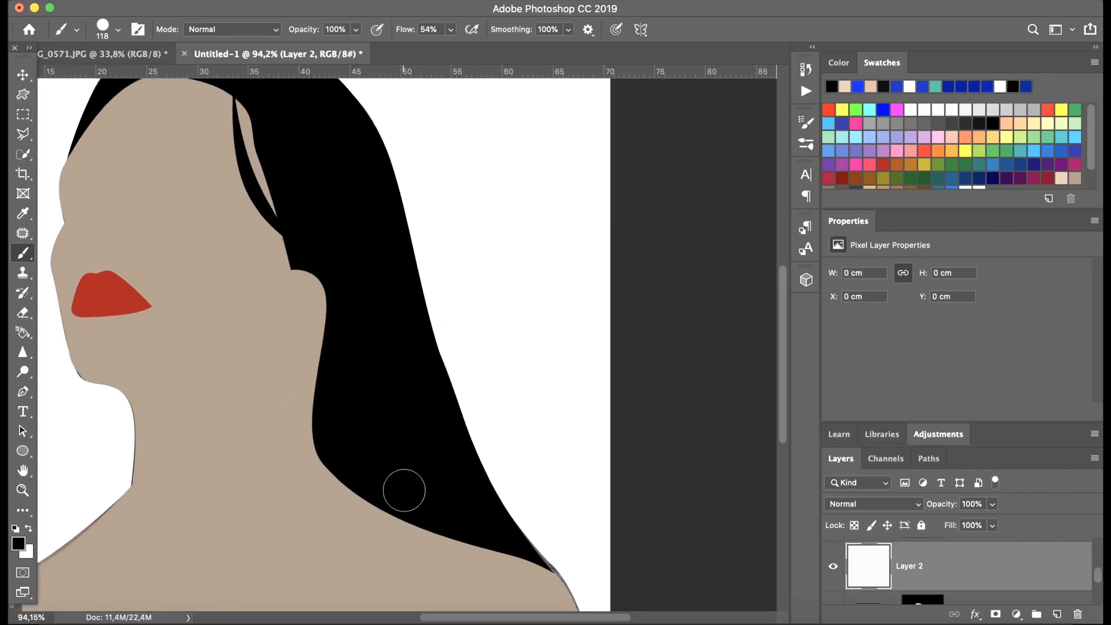
drag(306, 231, 318, 382)
key(super+z)
Paint black over the ear bump and along the inner hair edge from the cheek down to the shoulder
drag(310, 235, 323, 364)
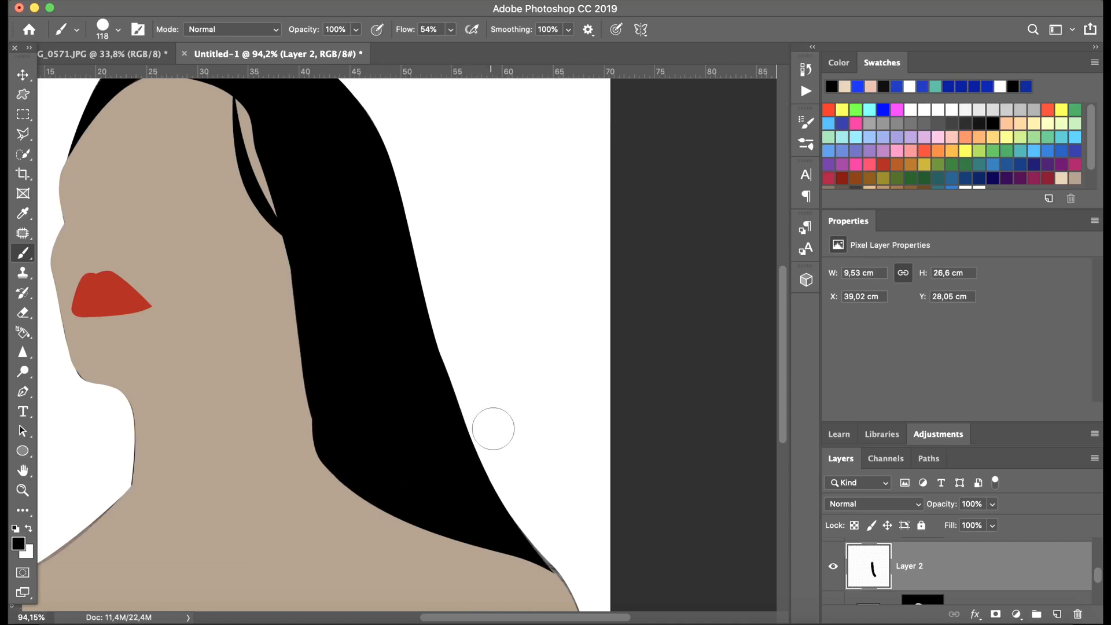
scroll(405, 399, up, 5)
key(super+z)
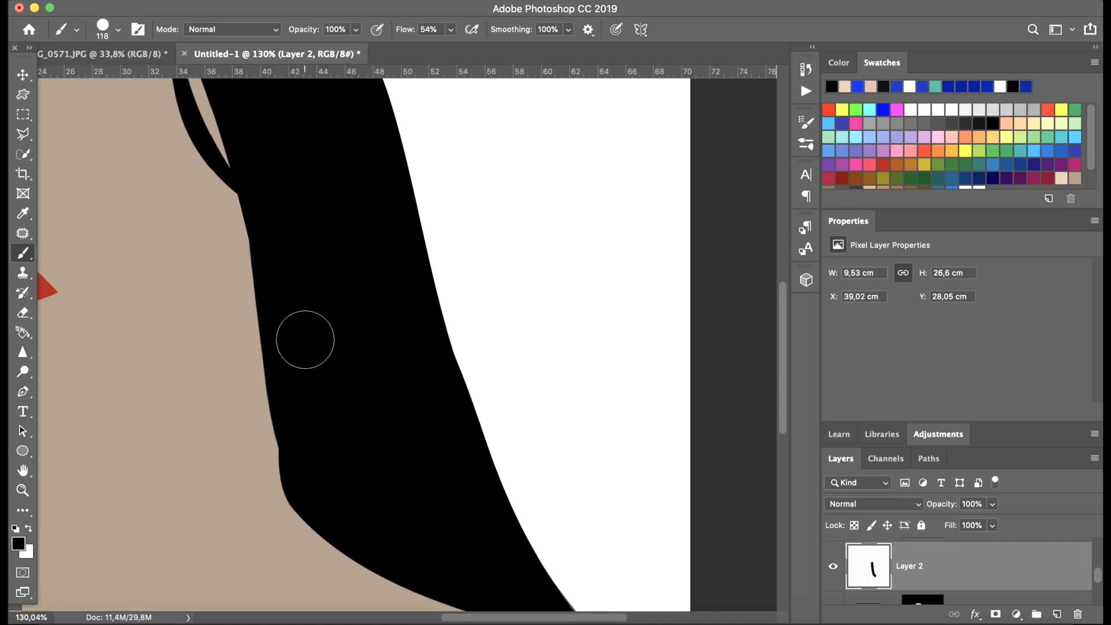
mouse_move(302, 340)
mouse_down()
mouse_move(300, 479)
mouse_move(330, 531)
mouse_move(503, 586)
mouse_up()
scroll(434, 479, down, 3)
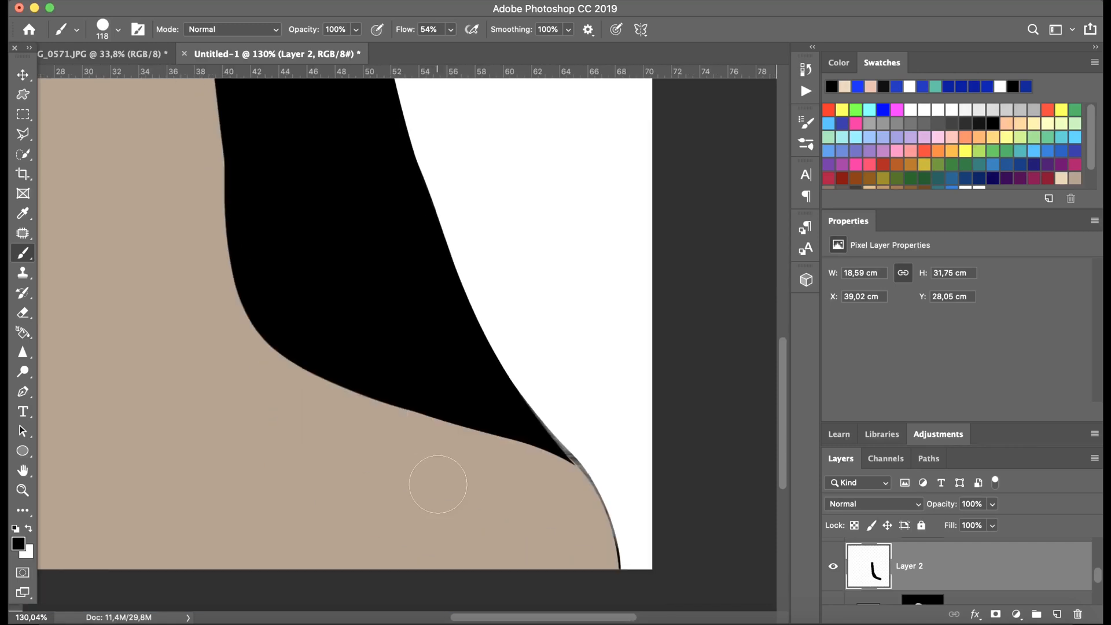
scroll(352, 483, down, 4)
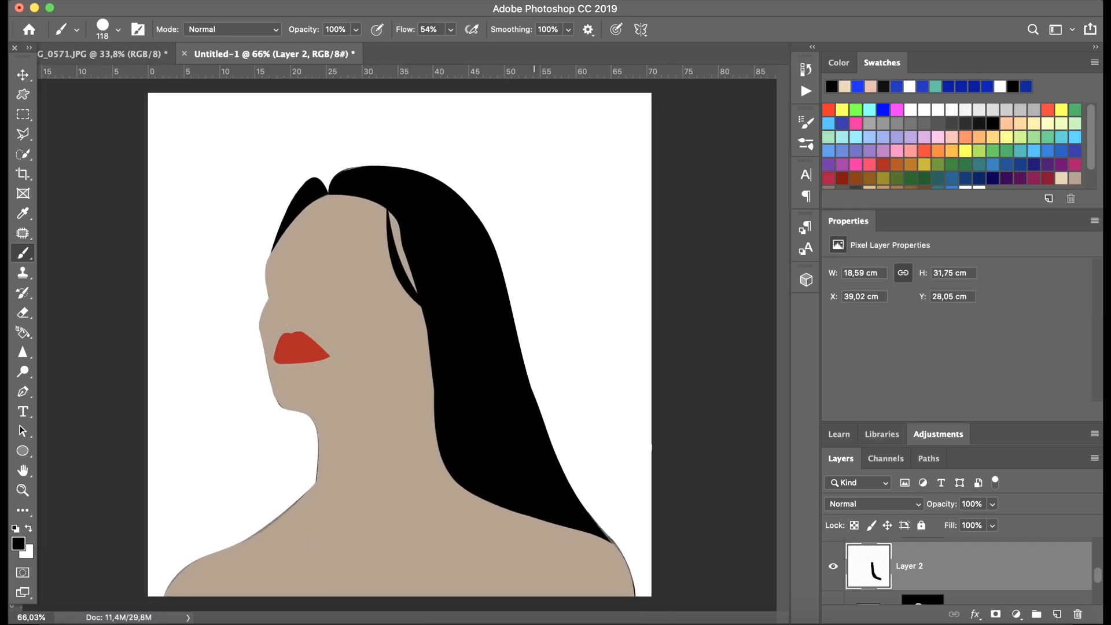
Move Layer 1 to the top of the layer stack, compare it with the flat shapes and leave it hidden
scroll(869, 590, down, 3)
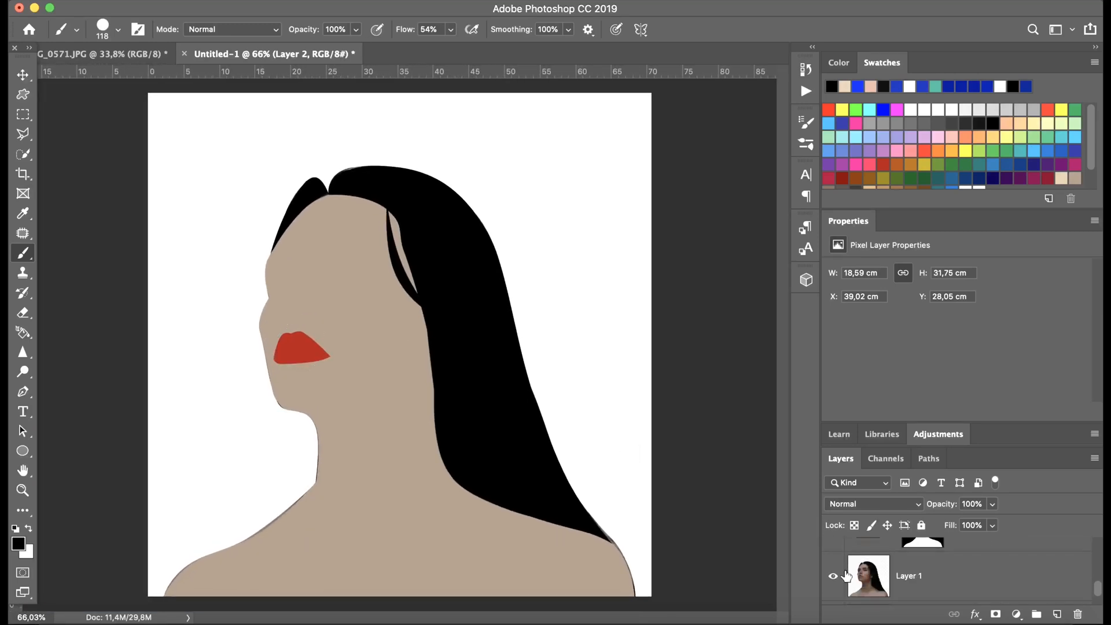
drag(863, 579, 858, 539)
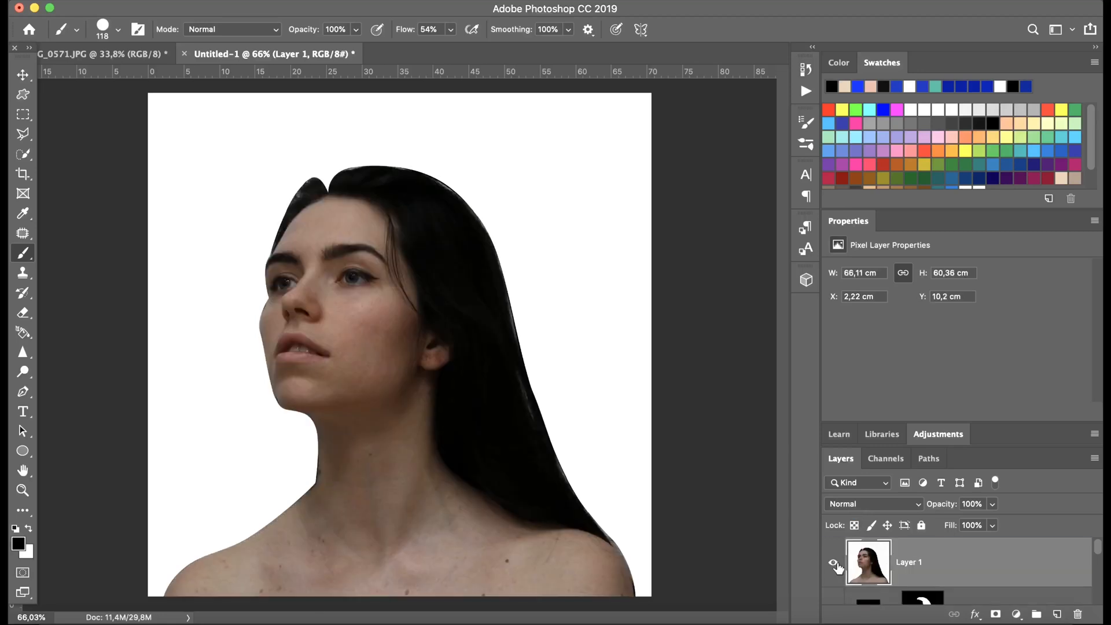
click(834, 564)
click(834, 564)
click(834, 564)
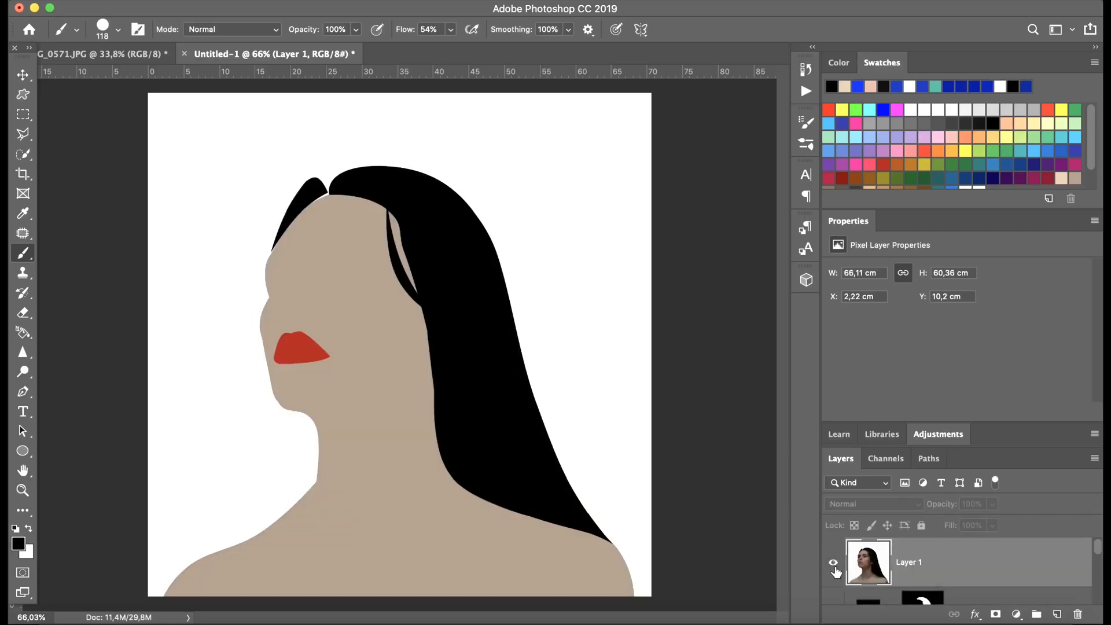
click(834, 565)
click(834, 564)
Add a new empty layer directly above Layer 2
scroll(878, 578, down, 2)
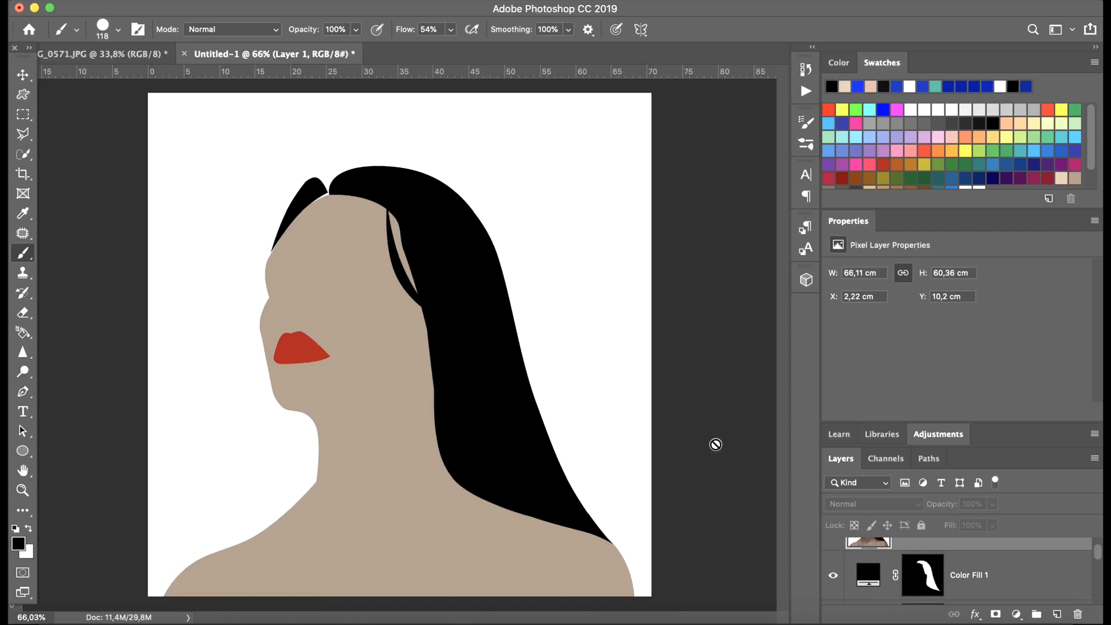
scroll(864, 575, down, 2)
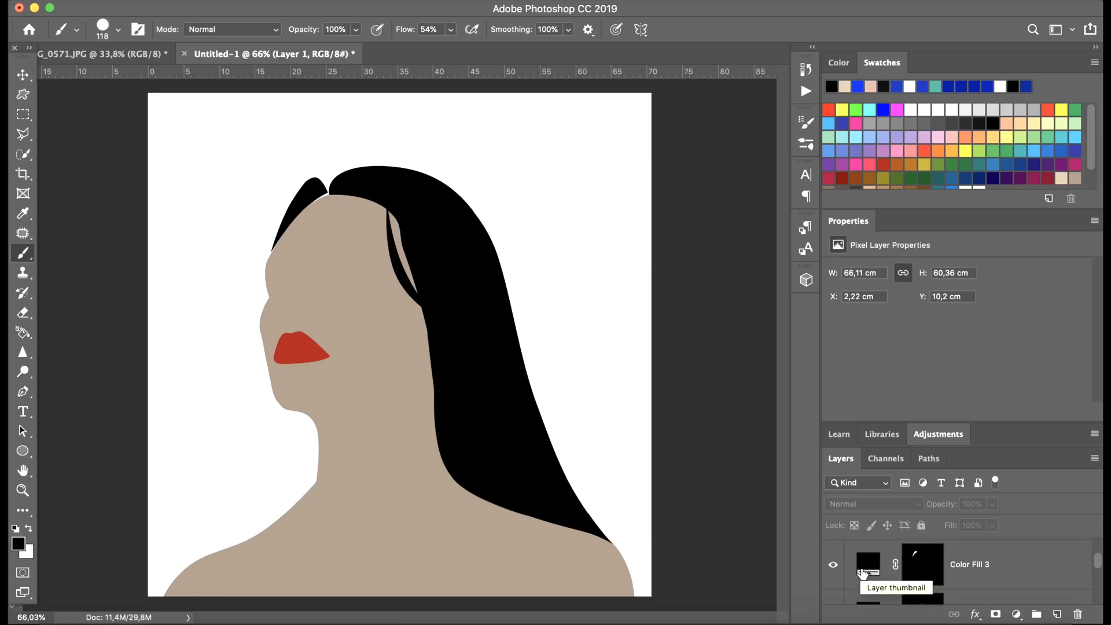
click(863, 573)
scroll(865, 574, down, 2)
scroll(864, 573, down, 2)
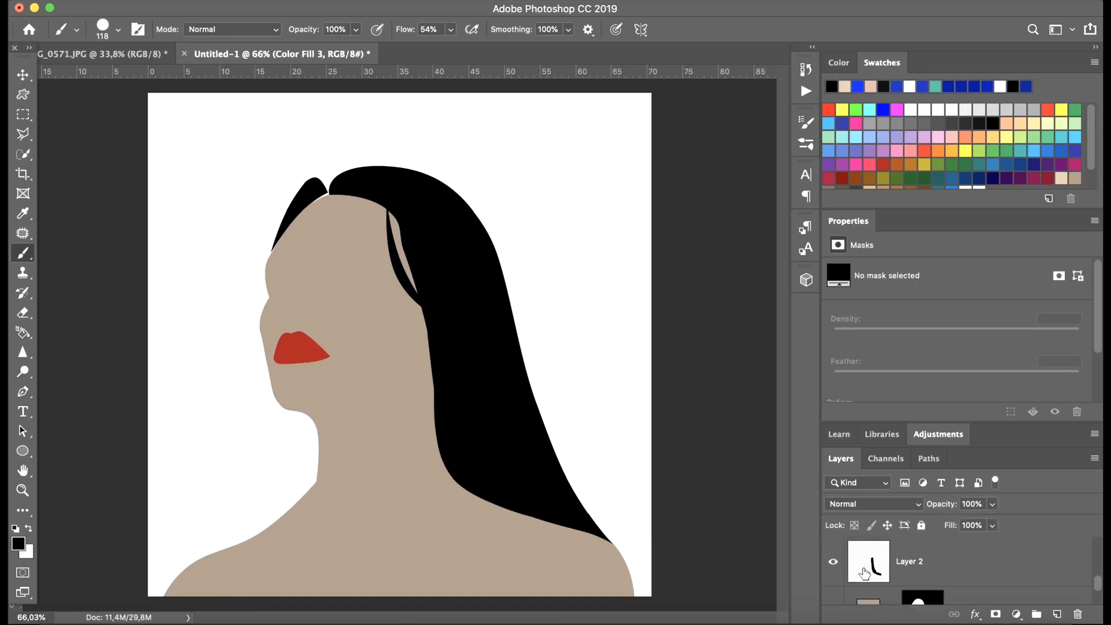
click(1057, 614)
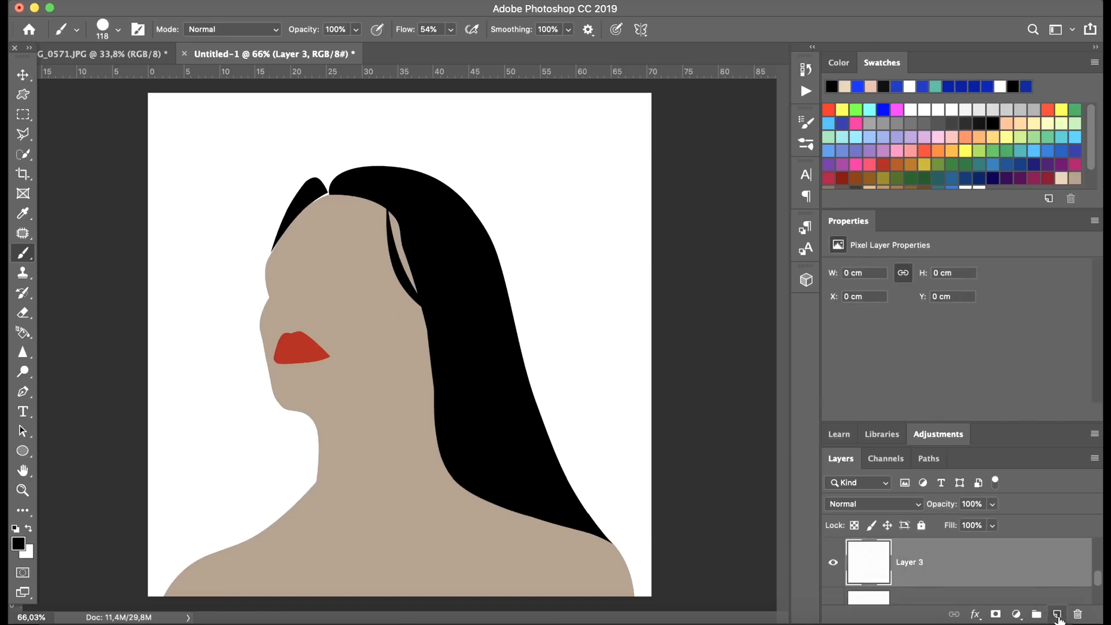
Sample the skin colour and brush it over the white gap along the forehead's hairline below the parting
click(23, 214)
click(345, 291)
key(b)
key(super+equal)
scroll(384, 248, up, 5)
scroll(384, 248, left, 3)
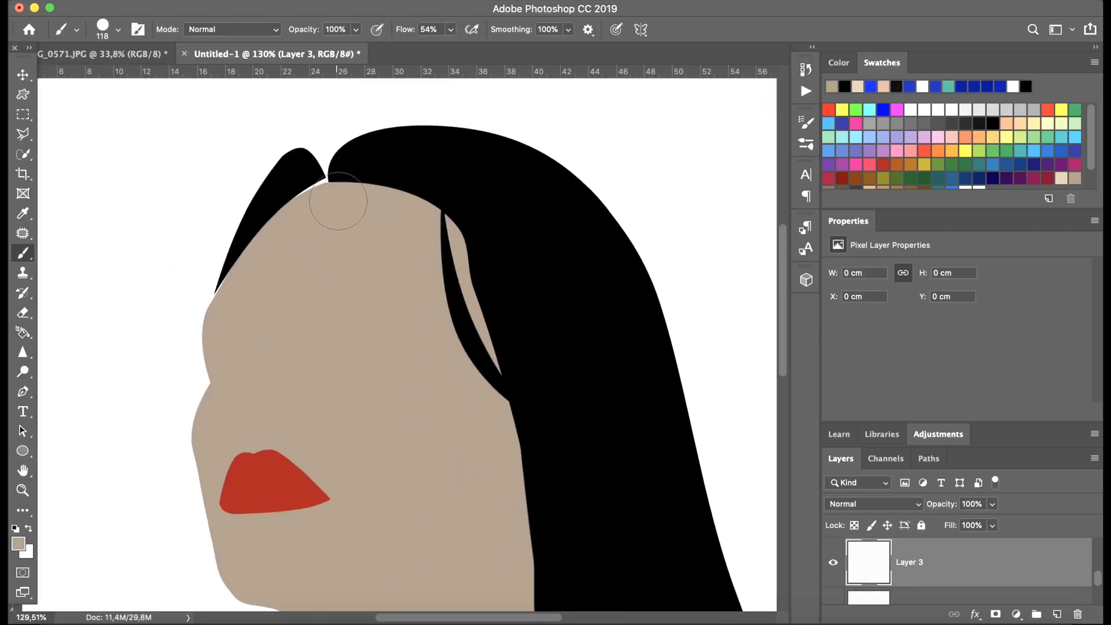
mouse_move(345, 202)
mouse_down()
mouse_move(312, 209)
mouse_move(285, 238)
mouse_move(249, 316)
mouse_up()
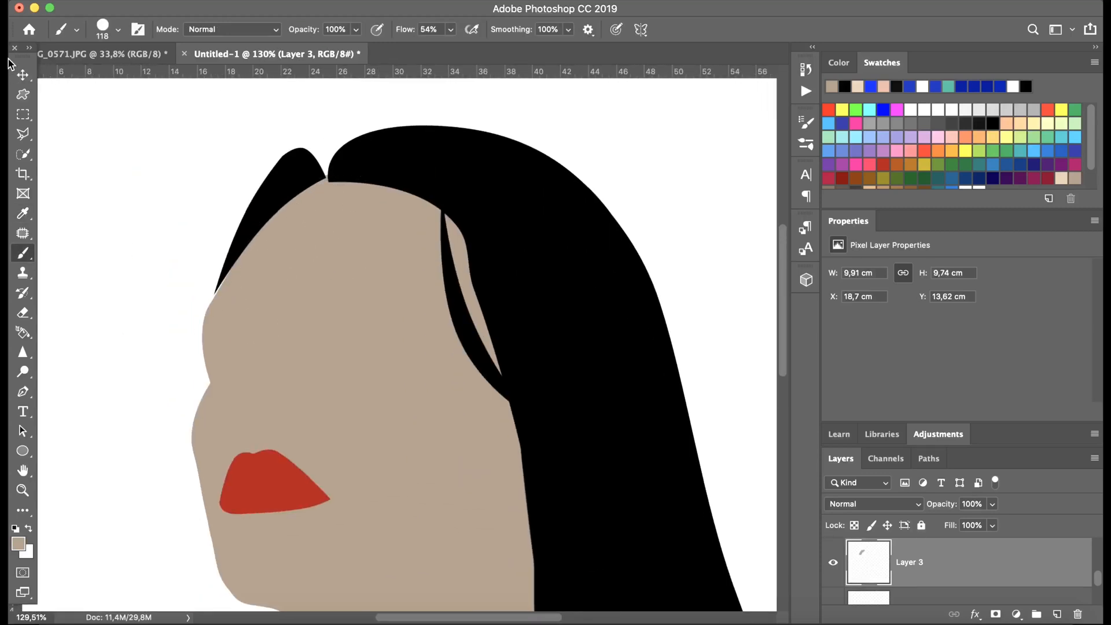
Transform the small black hair piece beside the parting, shifting it slightly towards the main hair to close the gap
key(v)
click(281, 177)
key(super+t)
drag(359, 176, 363, 175)
drag(300, 189, 301, 187)
key(Return)
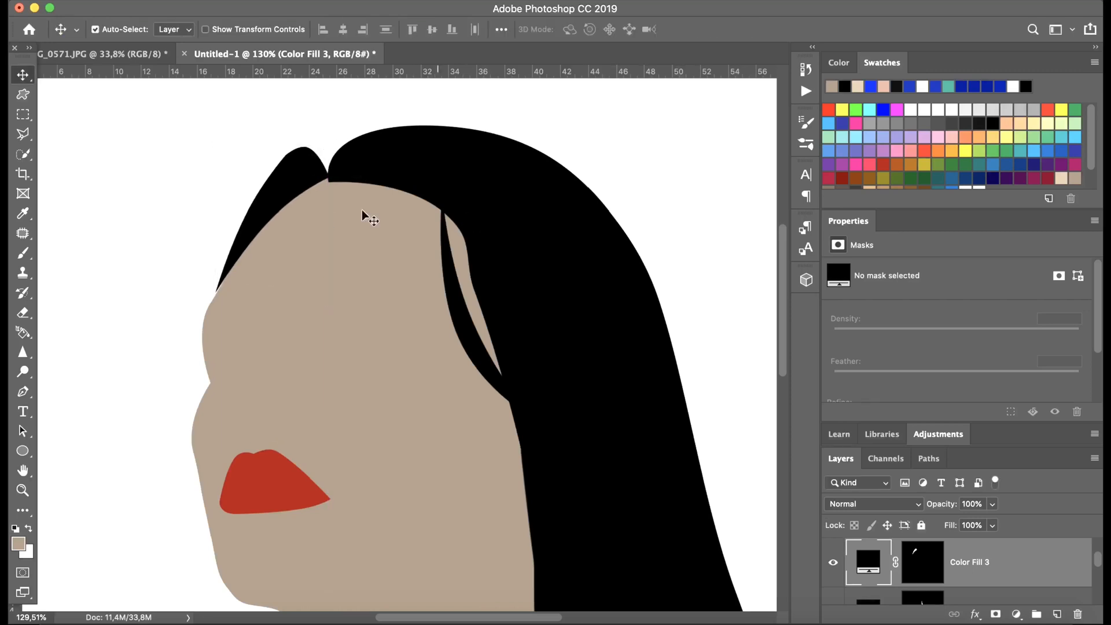
Rotate the small hair piece slightly with Free Transform to fit it against the forehead's edge
scroll(272, 206, up, 5)
scroll(272, 206, left, 4)
scroll(272, 207, up, 2)
key(super+t)
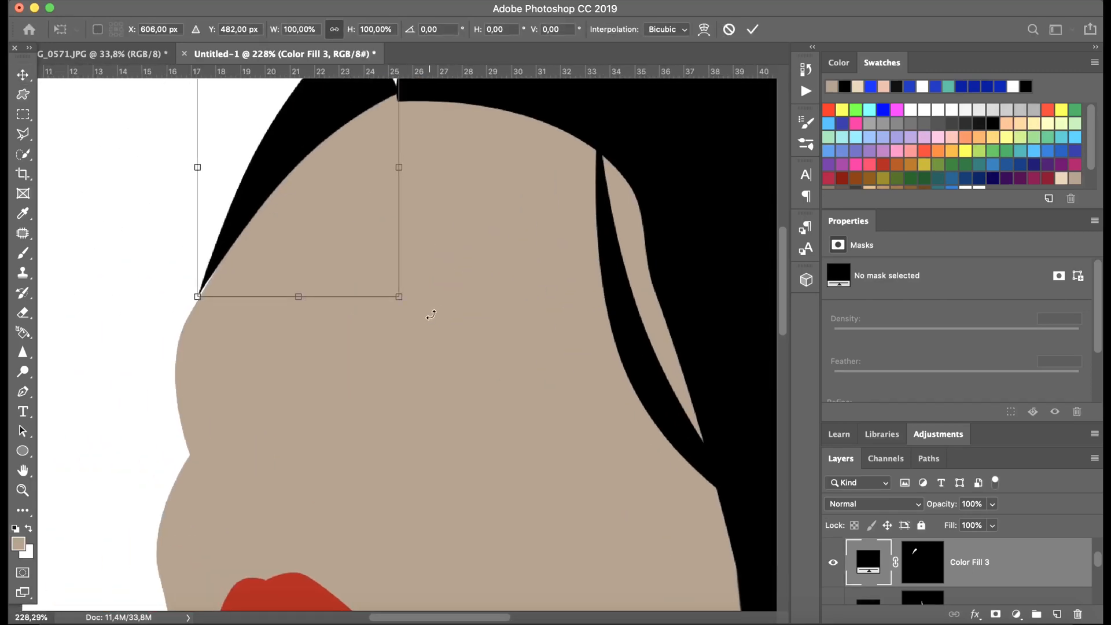
mouse_move(432, 314)
mouse_down()
mouse_move(435, 302)
mouse_move(429, 315)
mouse_up()
key(Return)
key(super+0)
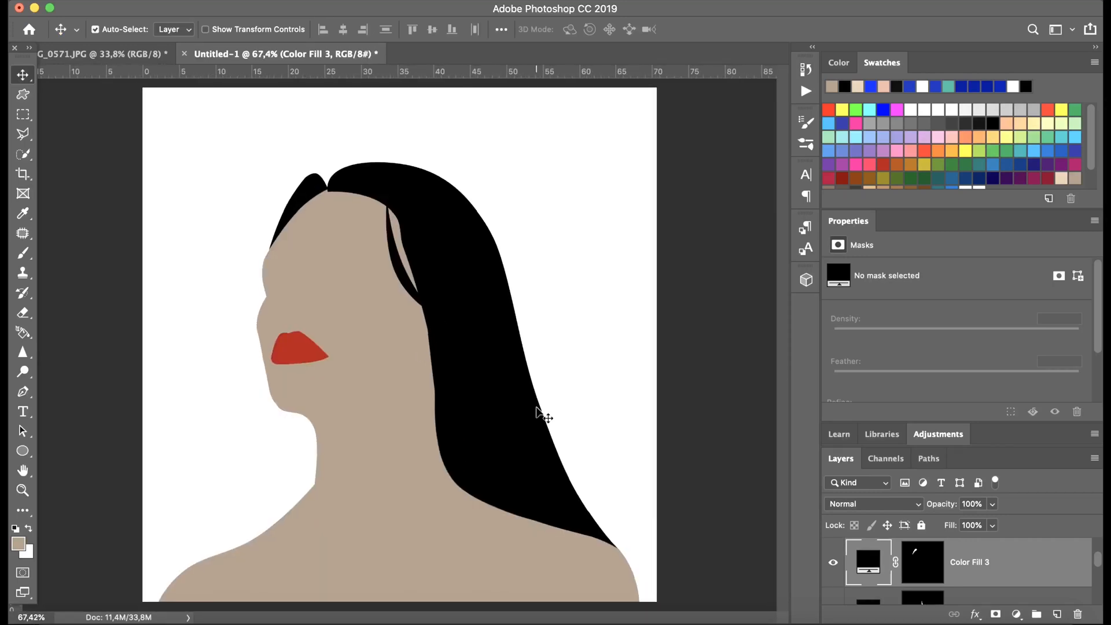
Show the photo on Layer 1 and make it the active layer
scroll(906, 592, up, 2)
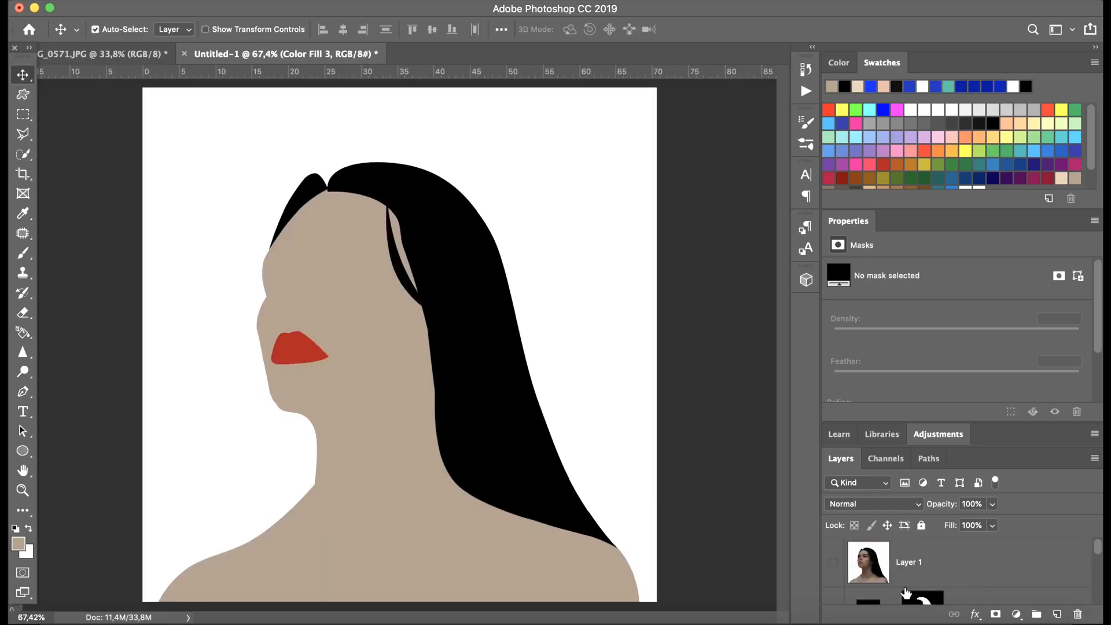
click(833, 562)
key(p)
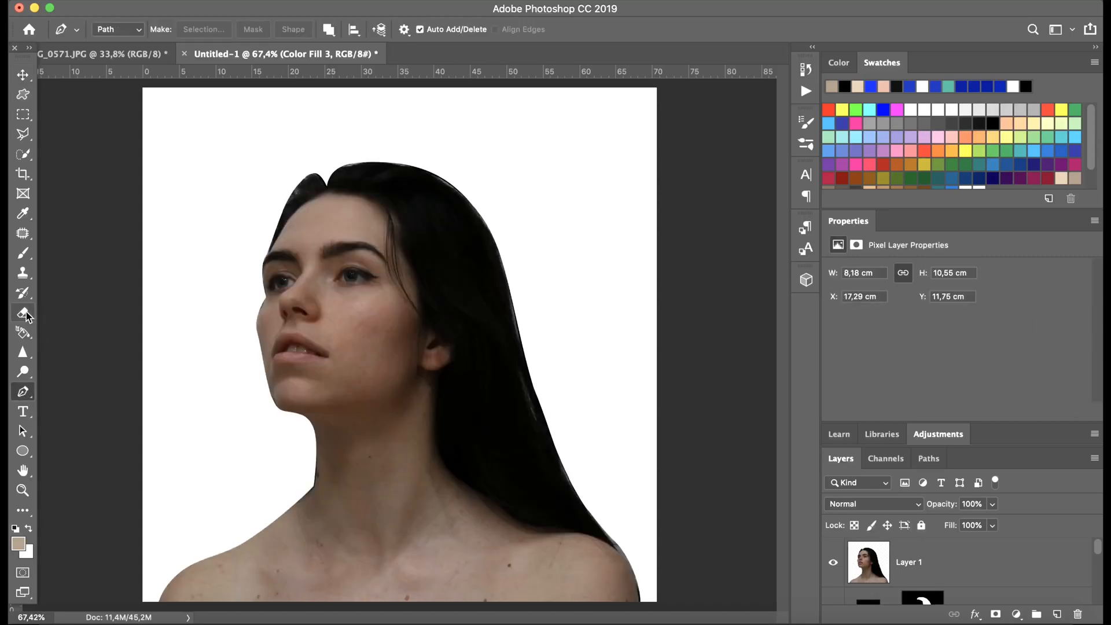
click(862, 561)
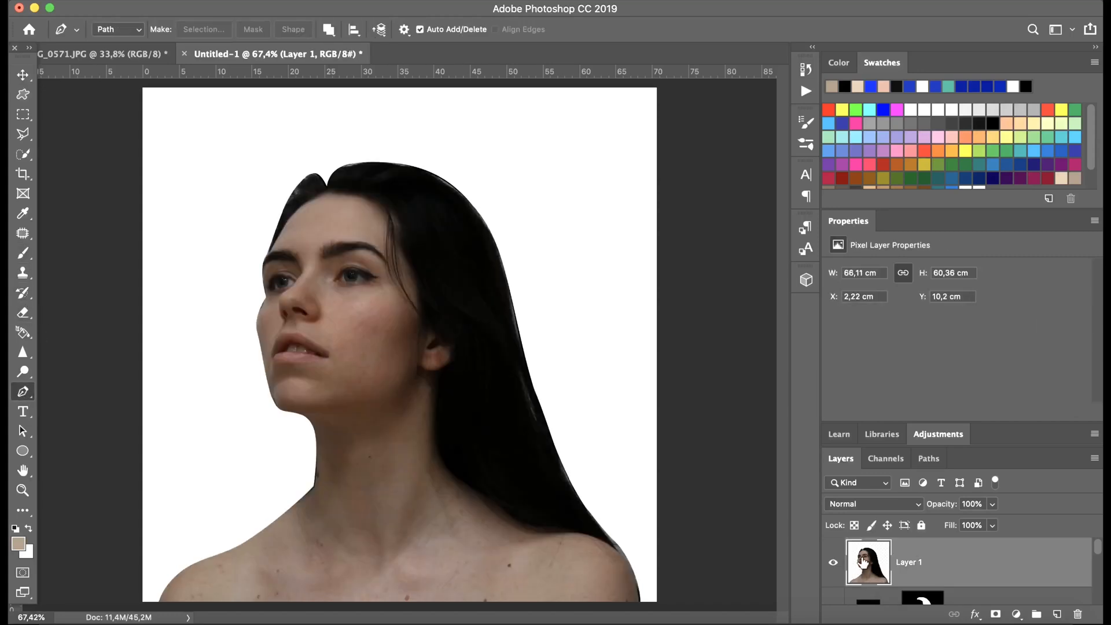
Erase torn-edged bands of Layer 1 across the mouth, forehead, neck and upper chest with the 2049 px torn-paper eraser brush
click(21, 316)
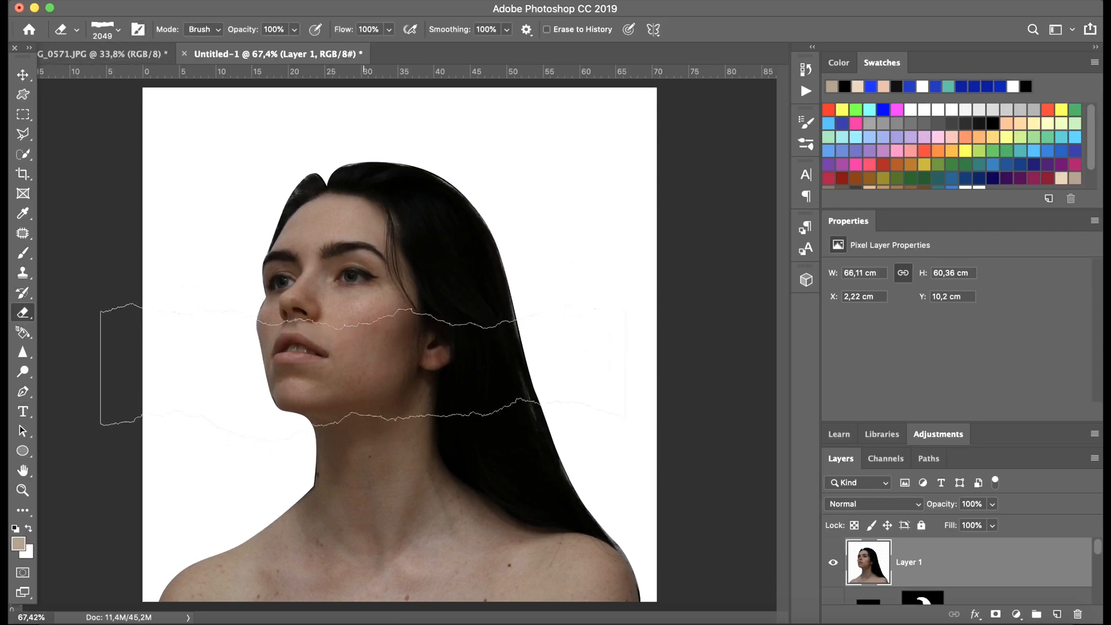
click(364, 364)
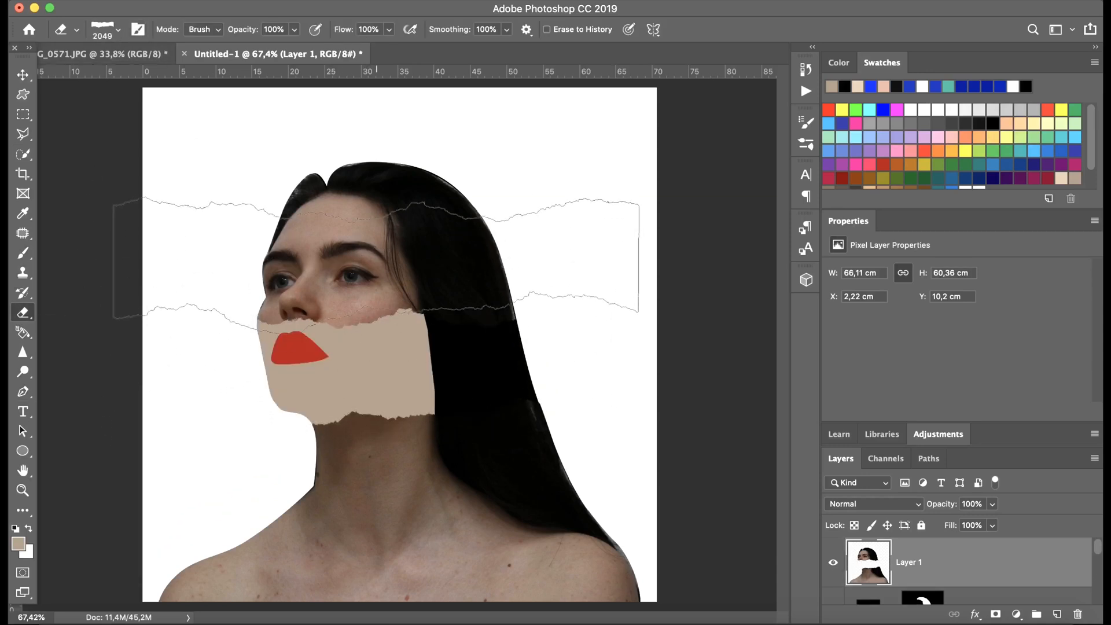
click(372, 200)
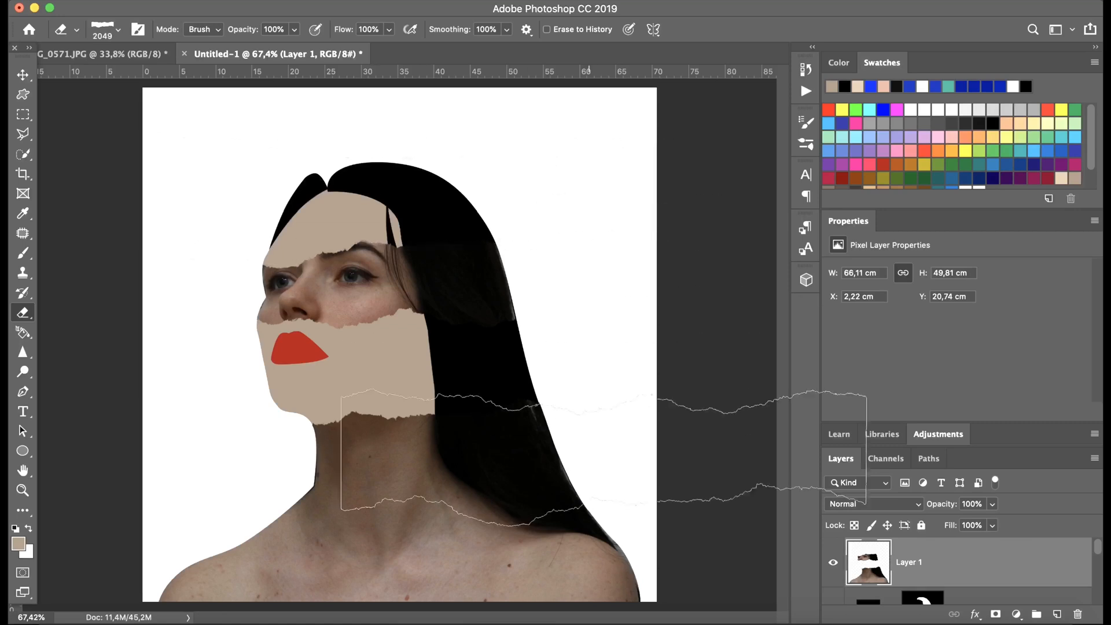
click(417, 462)
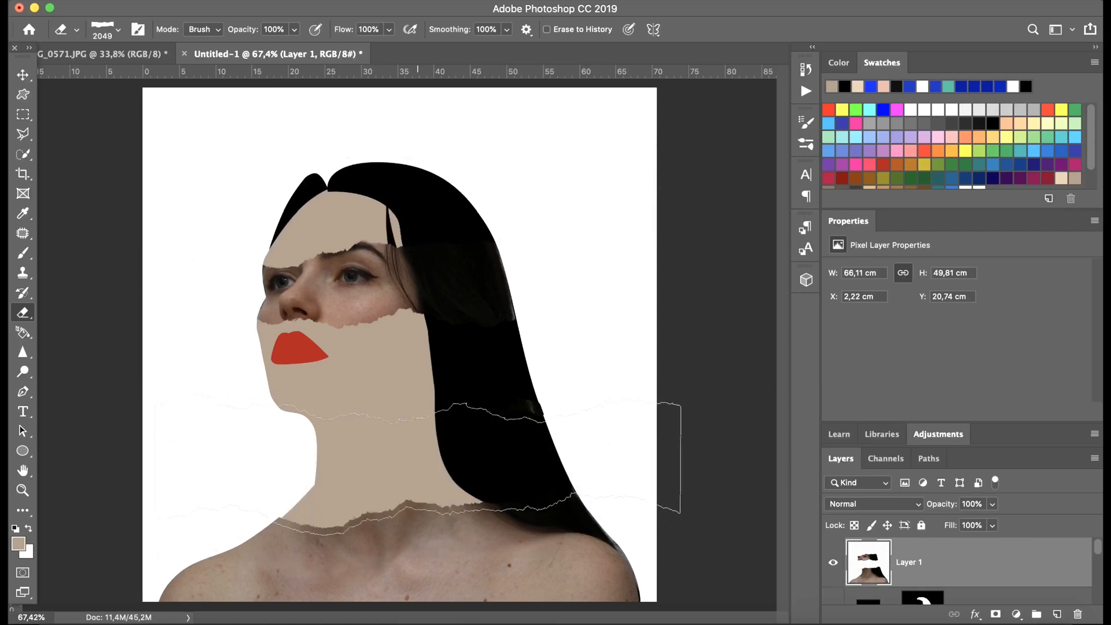
click(410, 499)
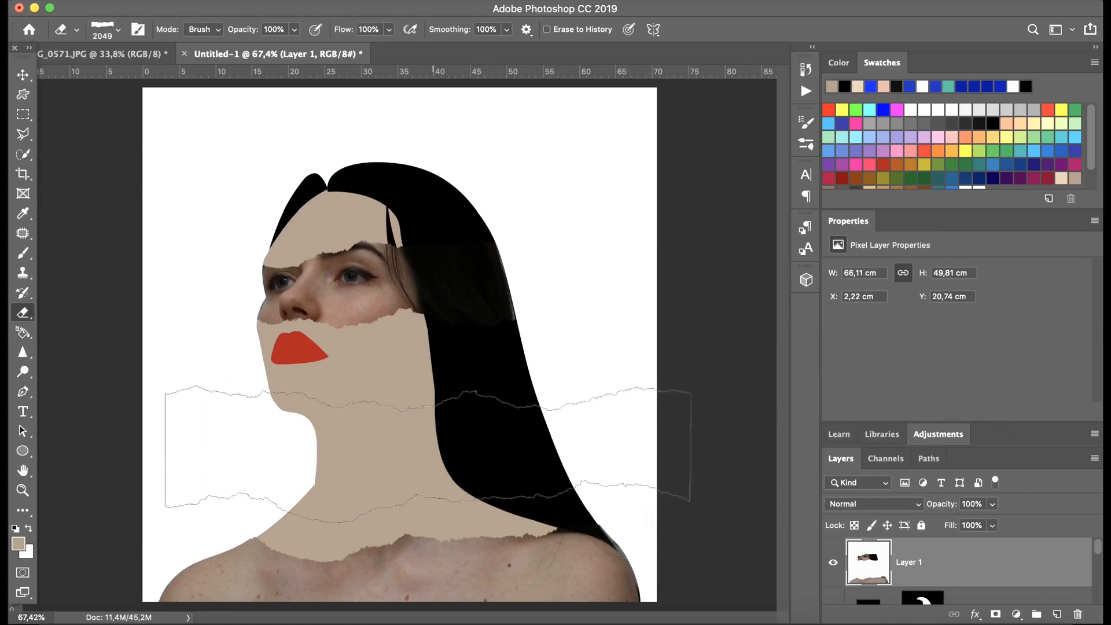
Erase the stray photo hair along the outer edge of the shoulder with a Hard Round eraser at 118 px
key(super+minus)
scroll(367, 465, up, 4)
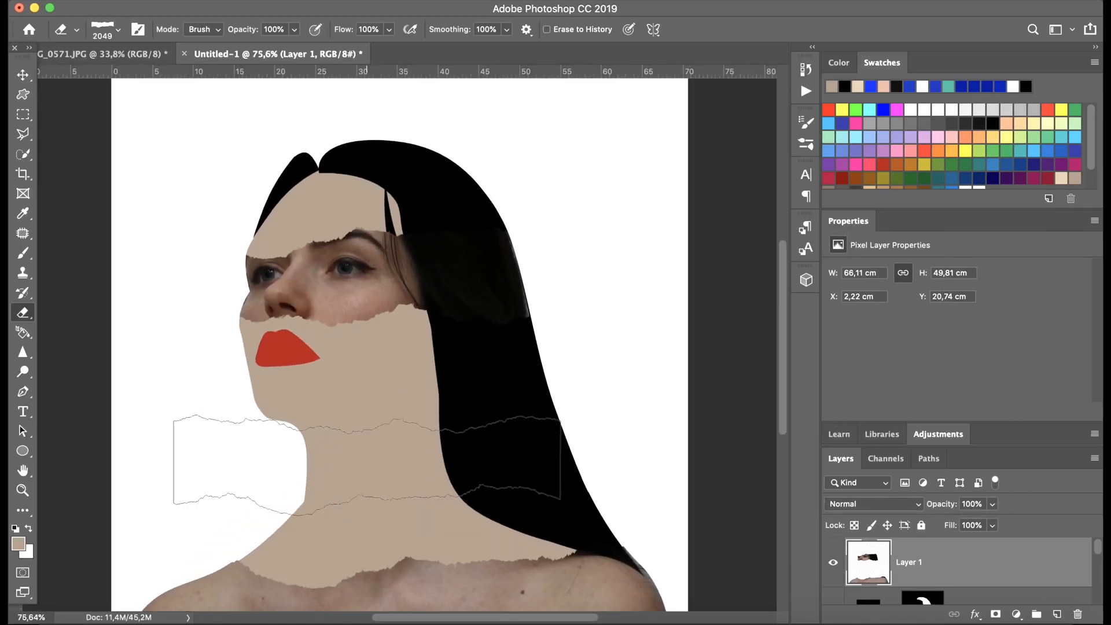
scroll(570, 434, up, 1)
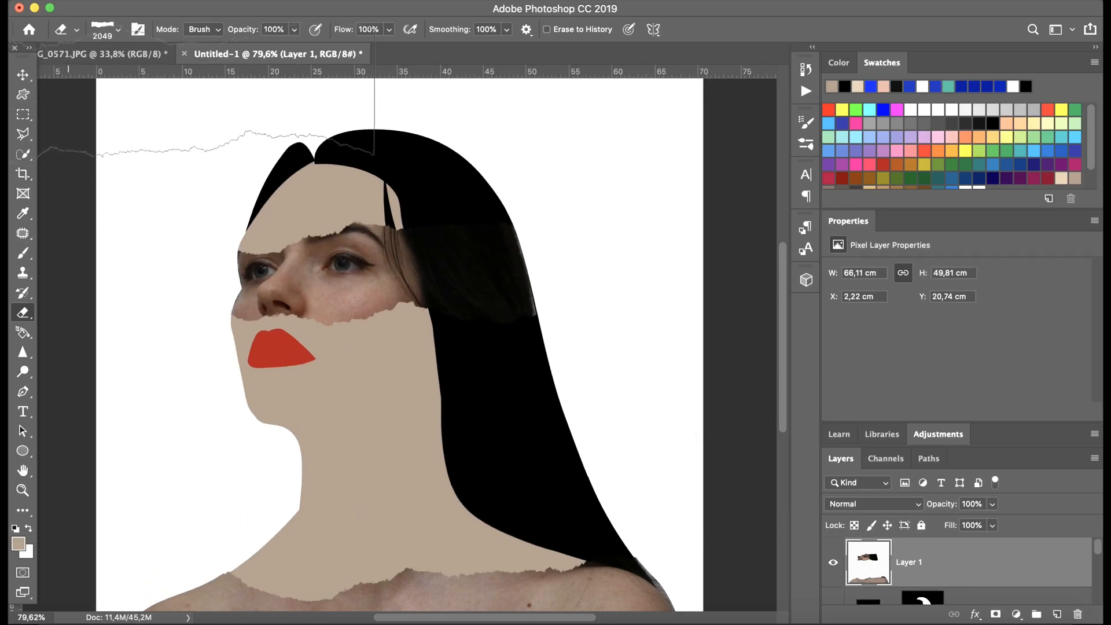
click(23, 74)
scroll(489, 365, down, 2)
scroll(489, 365, down, 2)
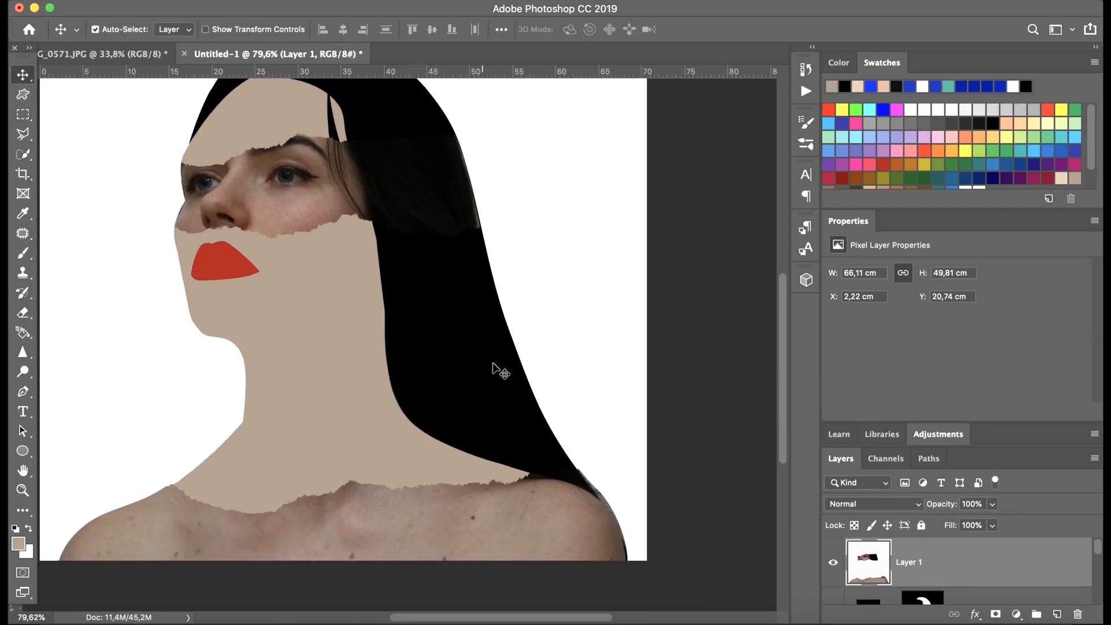
scroll(605, 439, up, 5)
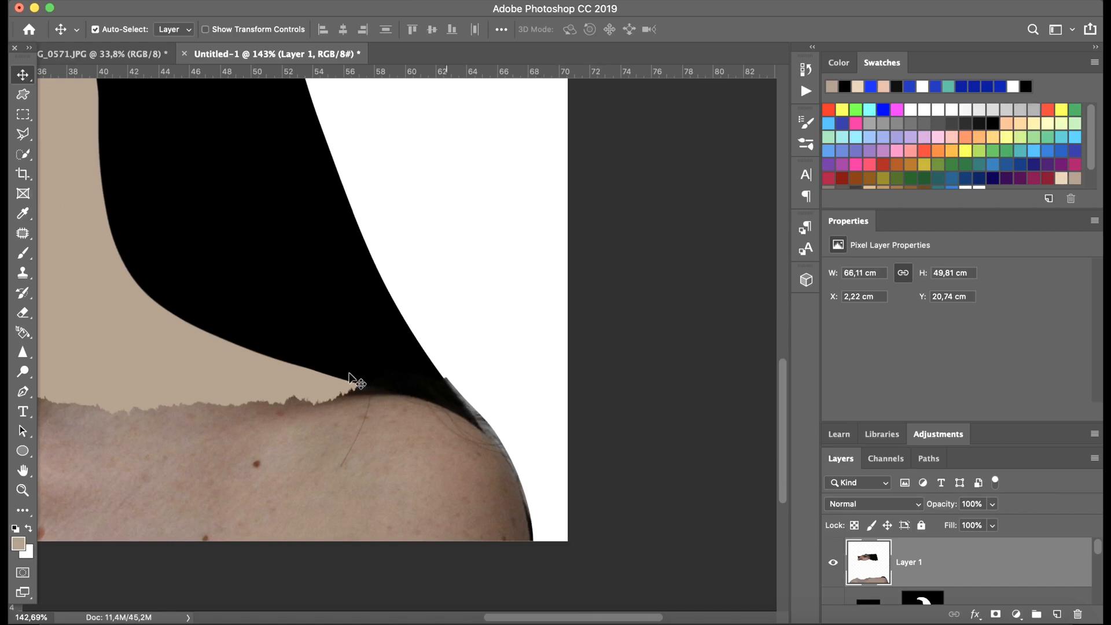
click(24, 313)
click(98, 30)
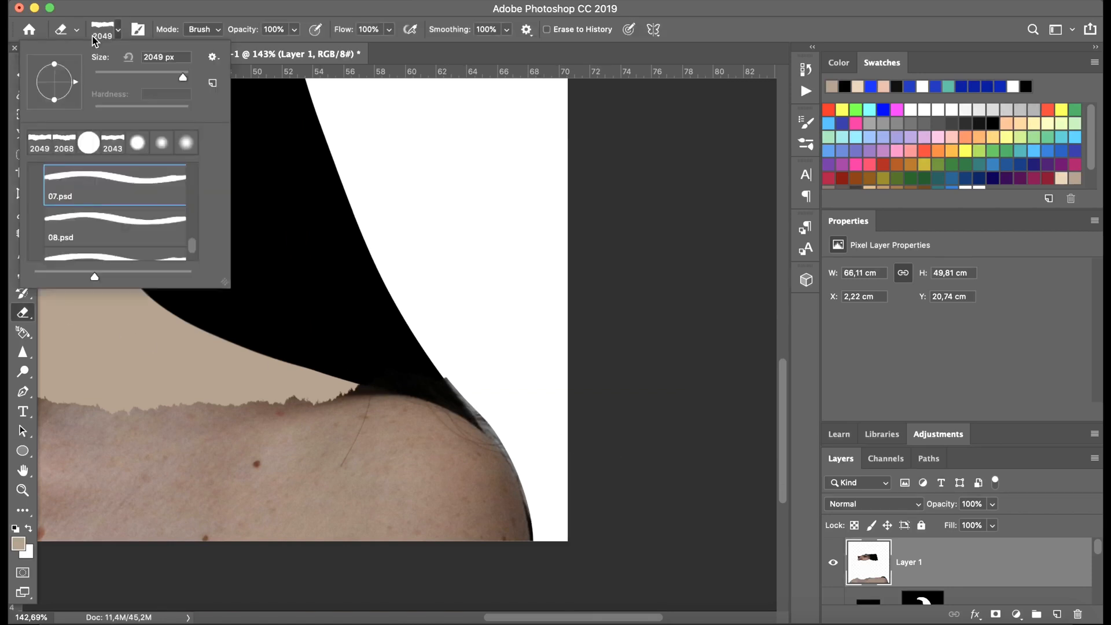
click(89, 143)
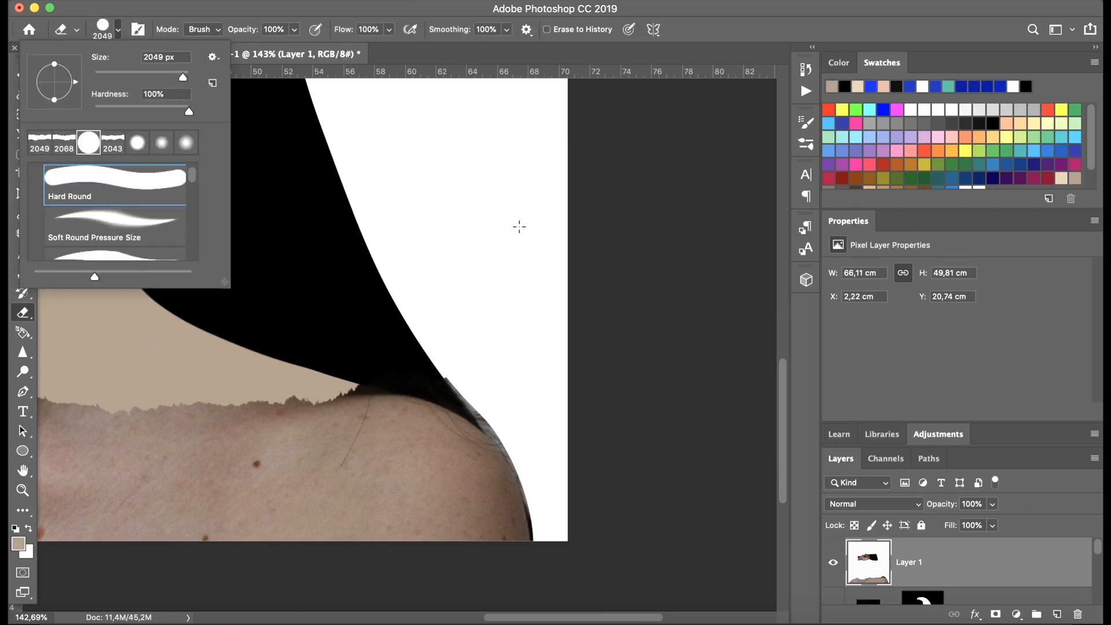
click(449, 322)
mouse_move(511, 413)
mouse_down()
mouse_move(547, 482)
mouse_move(550, 567)
mouse_up()
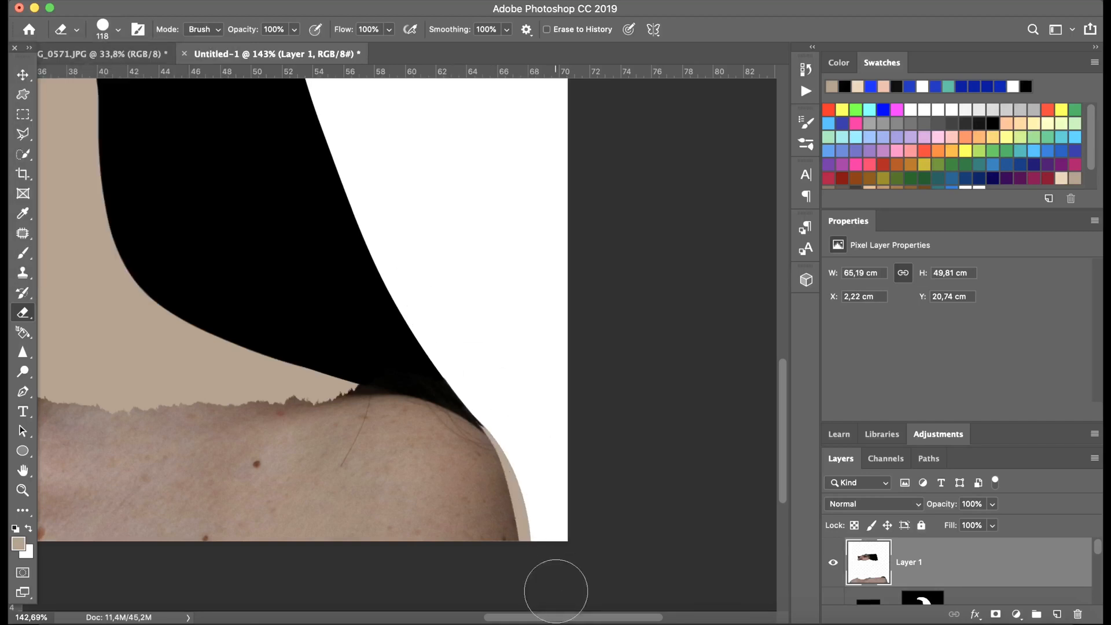
mouse_move(459, 347)
mouse_down()
mouse_move(524, 427)
mouse_move(558, 502)
mouse_move(572, 596)
mouse_up()
Toggle Layer 1's visibility to compare the torn photo strips with the flat illustration, leaving the layer shown
scroll(617, 295, down, 6)
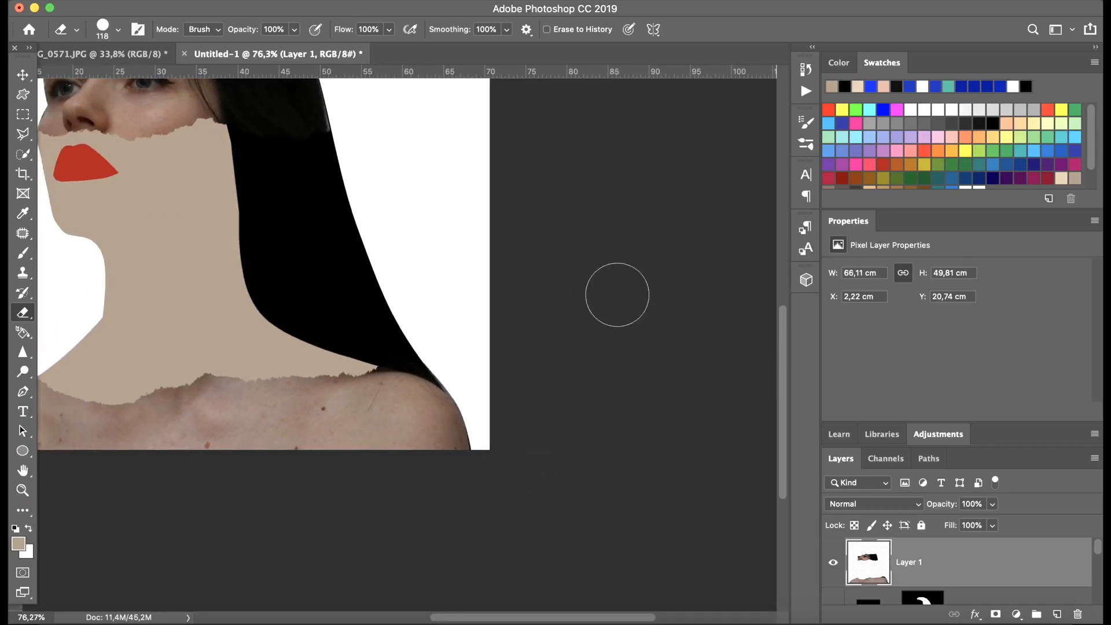
scroll(617, 296, down, 3)
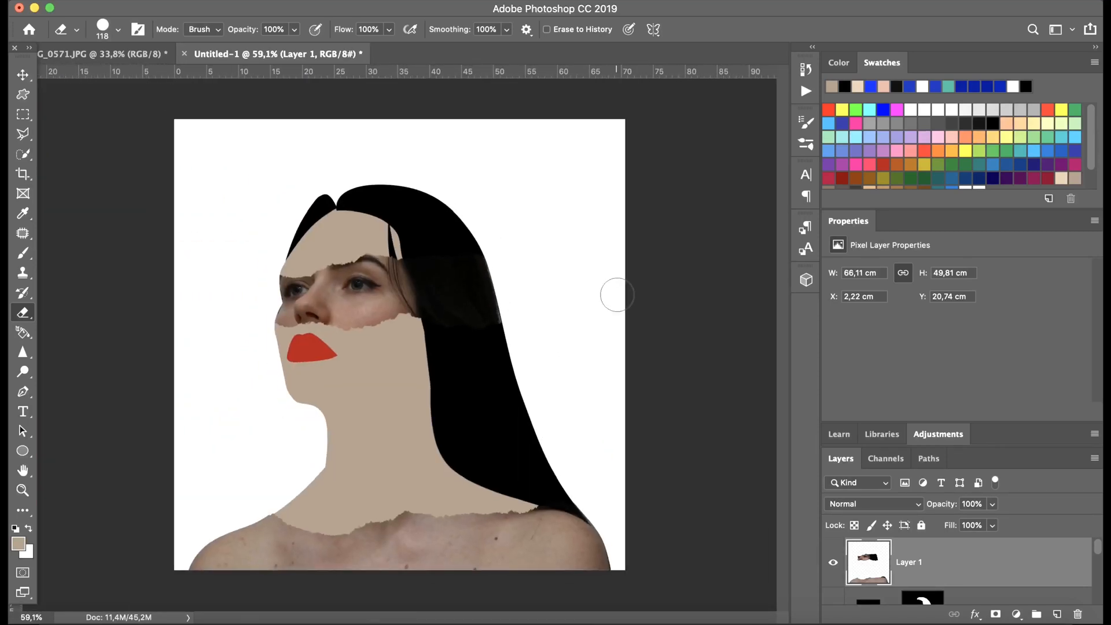
scroll(617, 295, up, 5)
scroll(529, 355, down, 2)
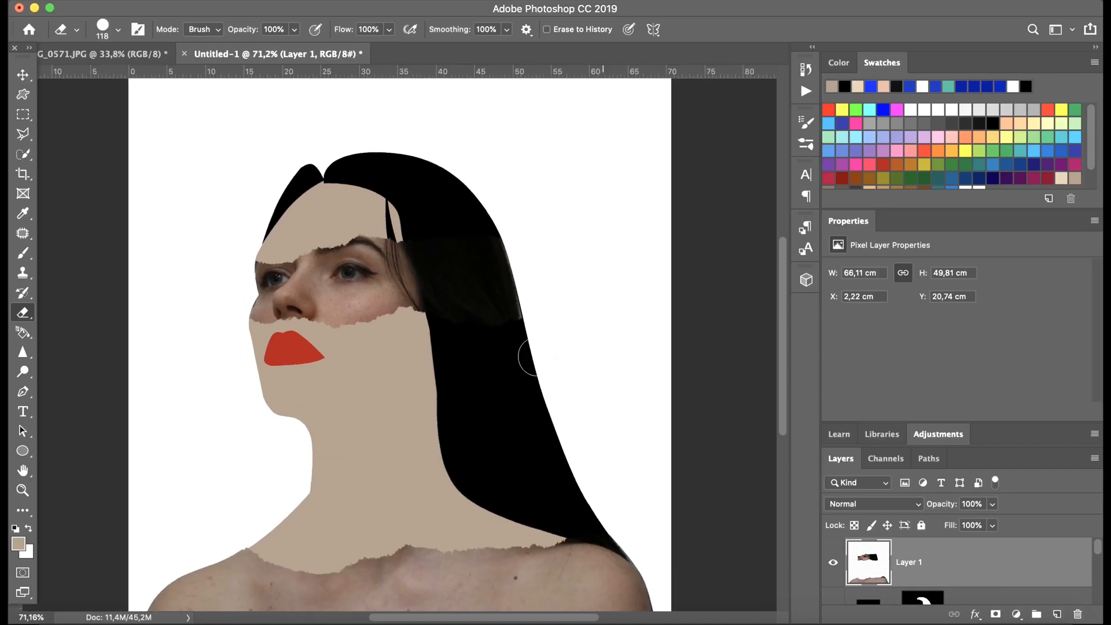
click(24, 75)
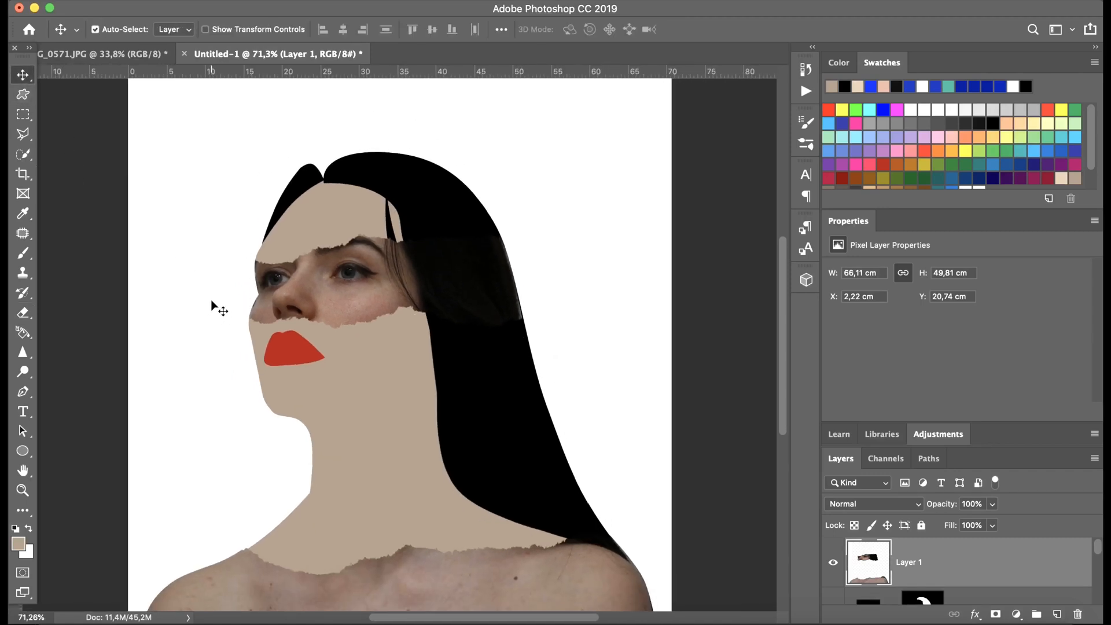
scroll(214, 305, down, 2)
click(834, 563)
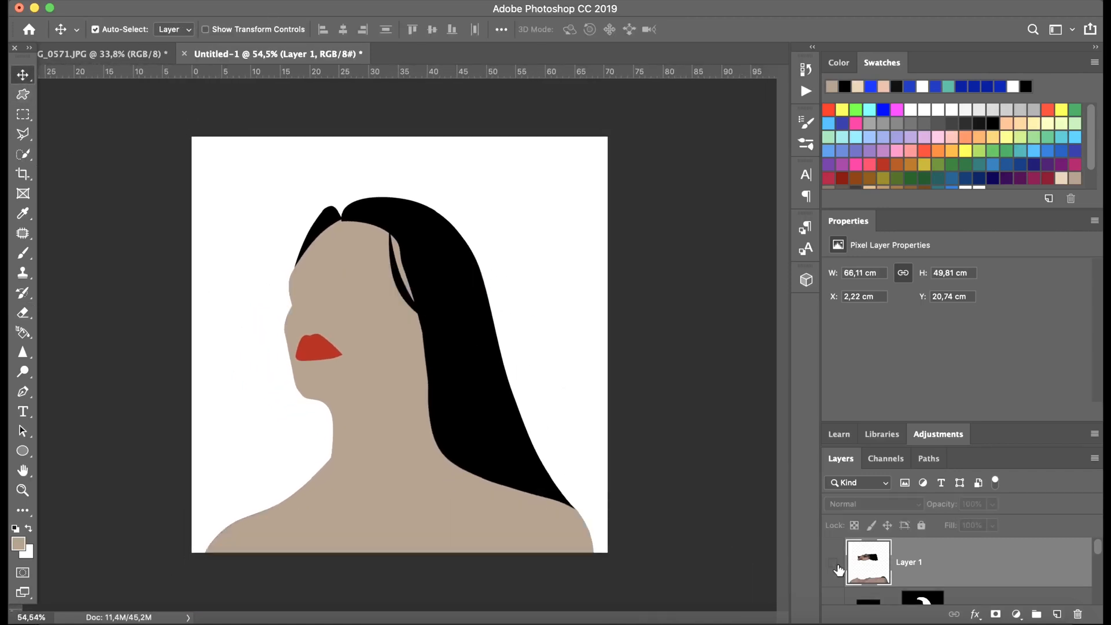
click(834, 563)
click(835, 566)
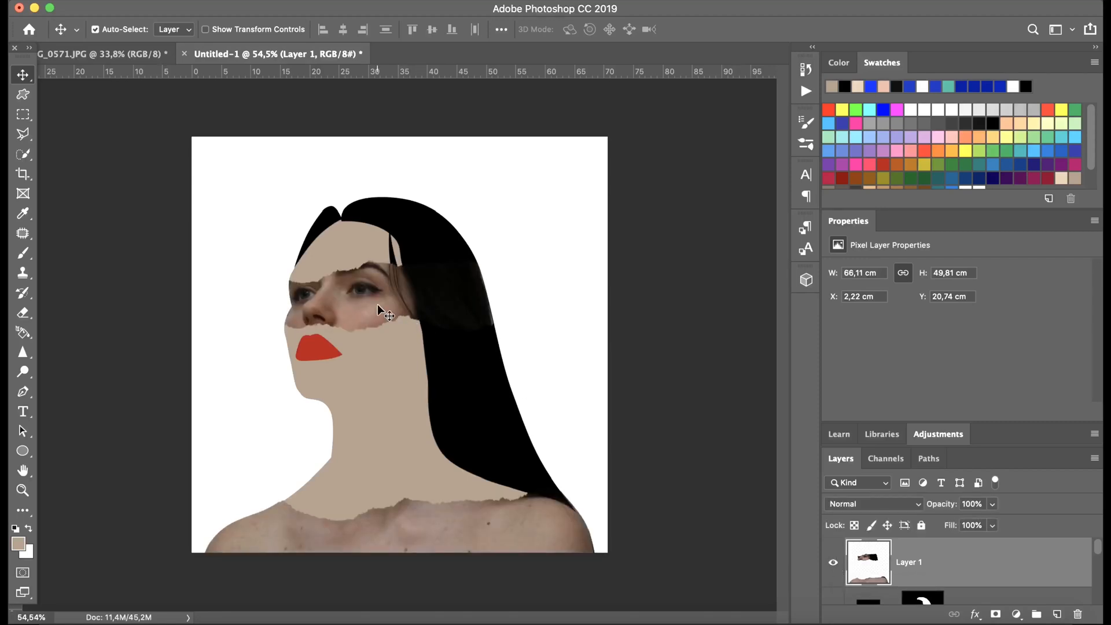
Raise the exposure and clarity of Layer 1 with the Camera Raw filter
key(super+shift+a)
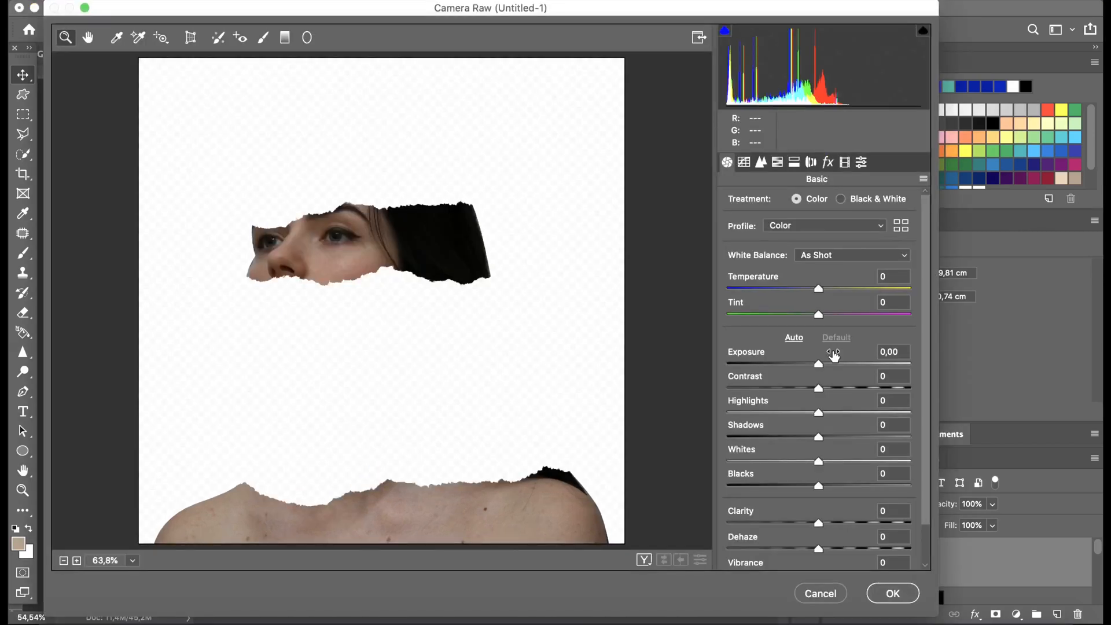
drag(818, 363, 837, 366)
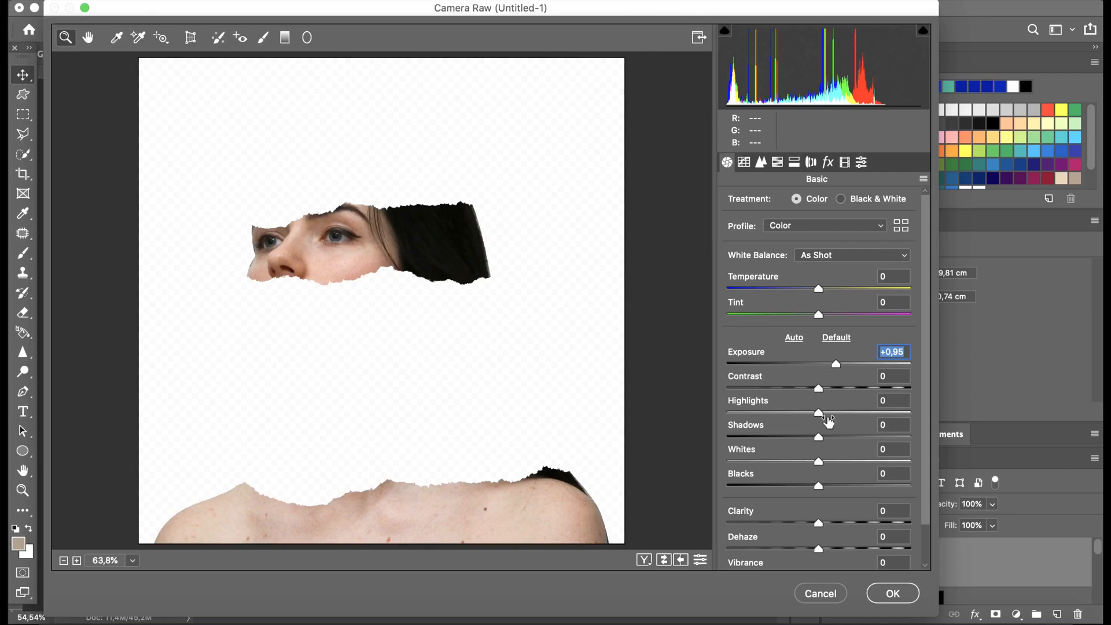
drag(818, 526, 832, 521)
drag(837, 366, 844, 365)
click(893, 593)
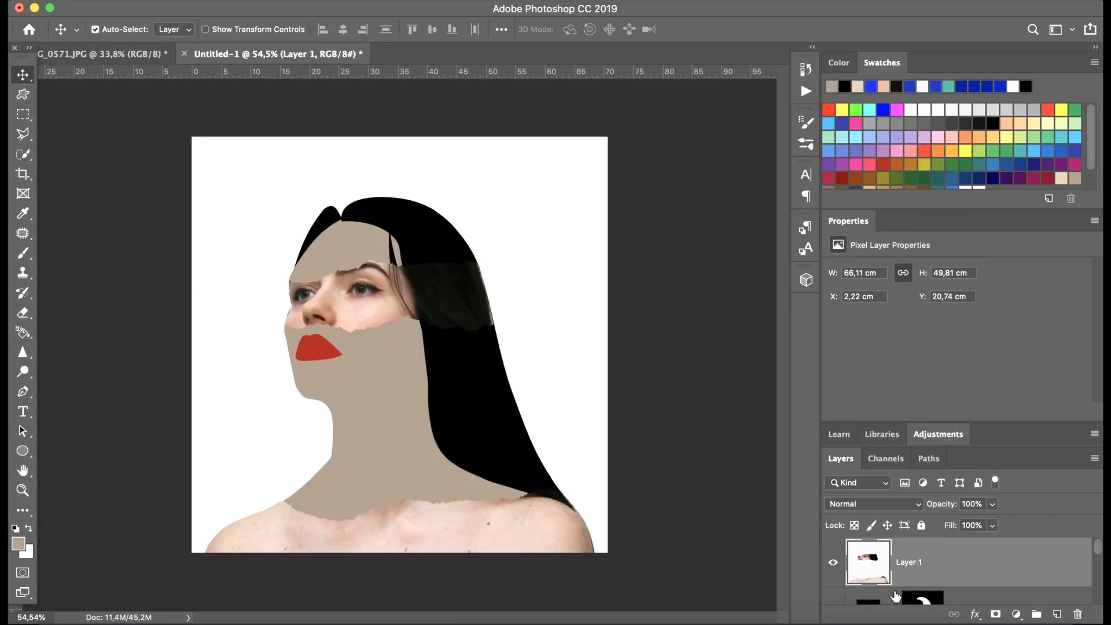
Sharpen the eye nearer the hair on Layer 1 with a soft 198 px Sharpen brush at 53% strength
scroll(392, 315, up, 10)
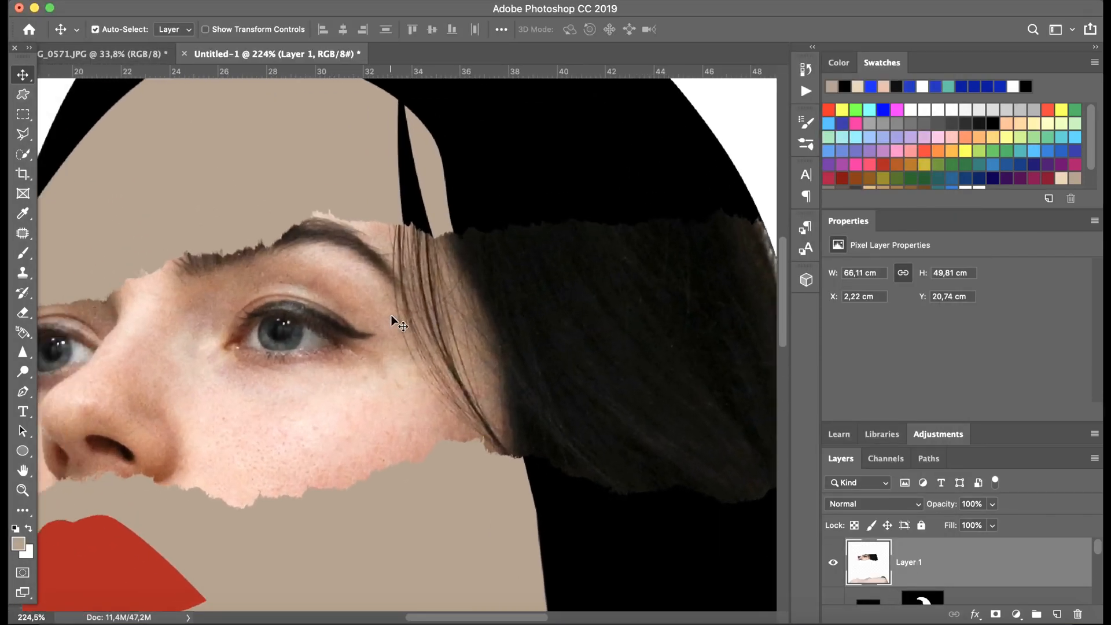
scroll(391, 317, left, 2)
click(17, 354)
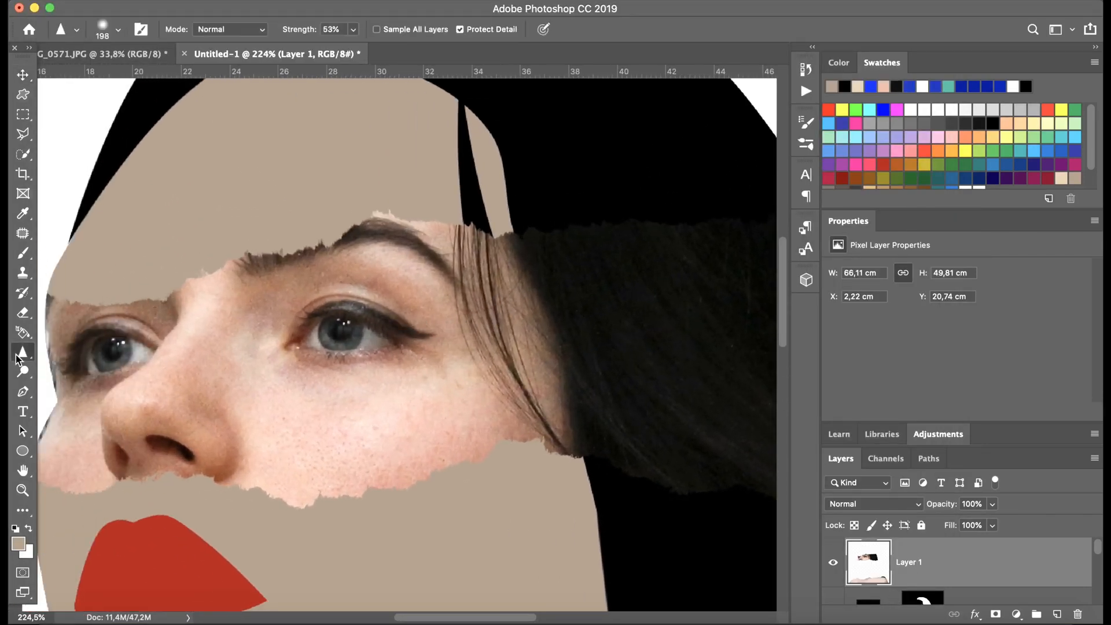
drag(308, 342, 350, 331)
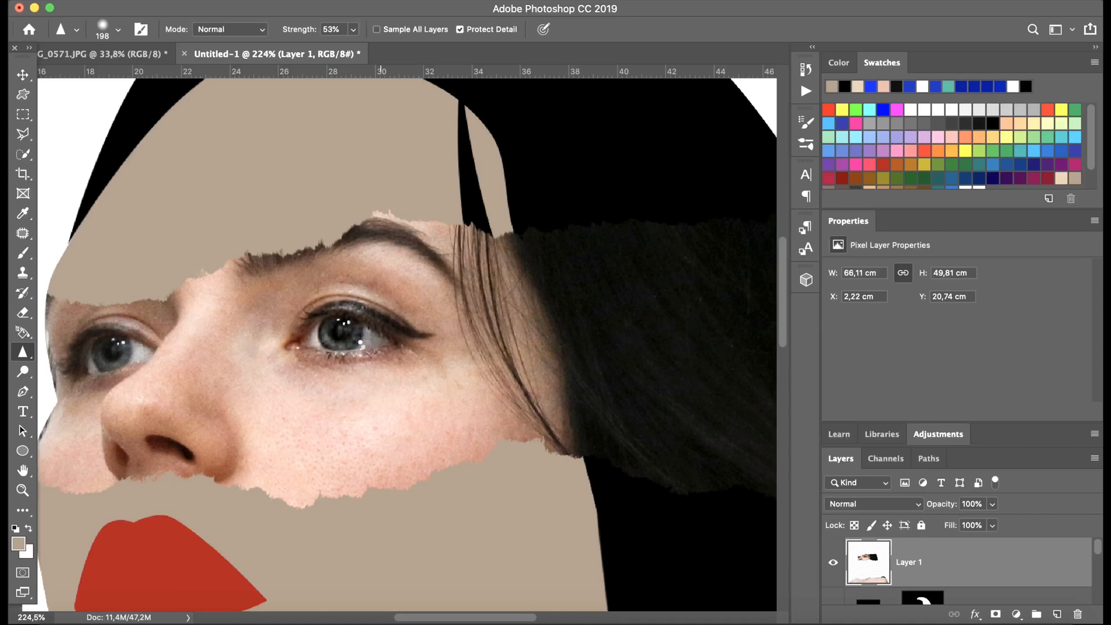
Reduce the Sharpen brush to 63 px and sharpen the other eye and the photographed hair strip
click(118, 29)
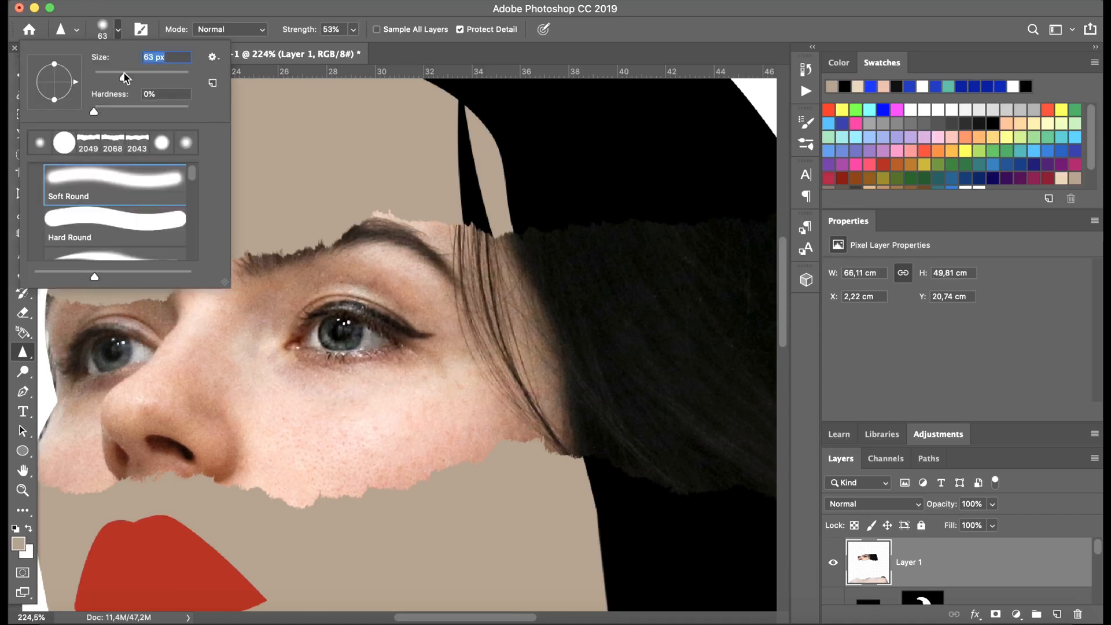
key(Return)
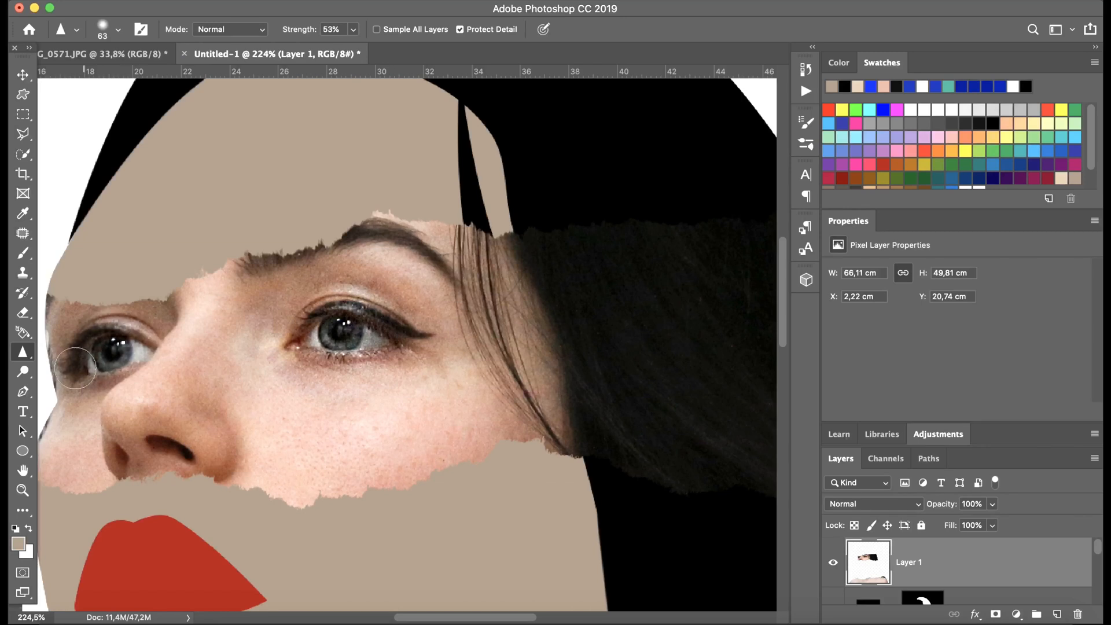
scroll(391, 311, down, 3)
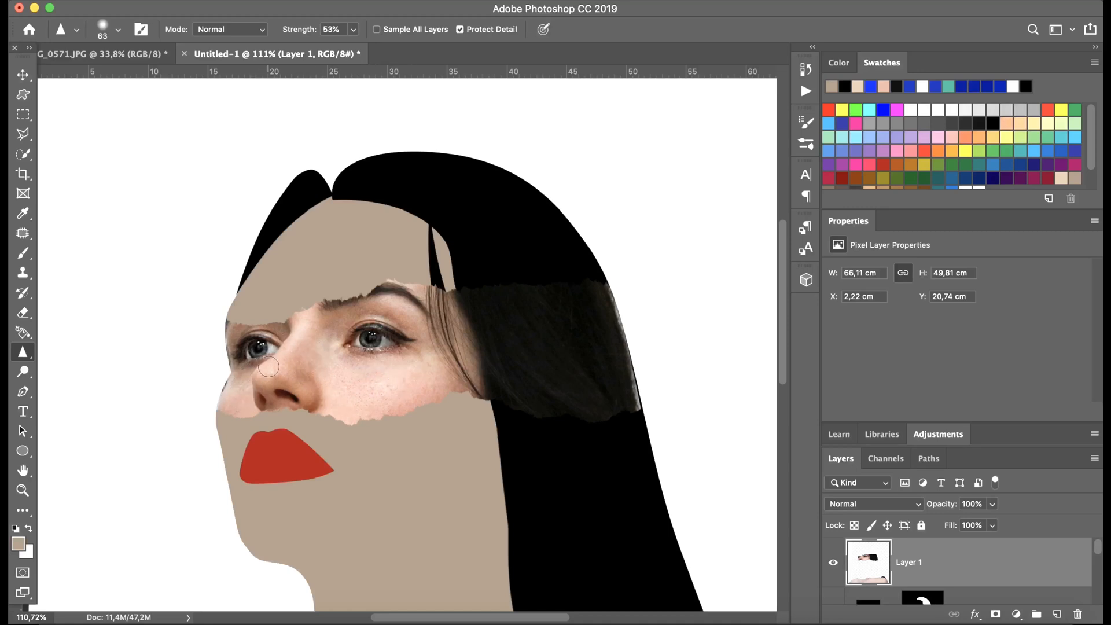
scroll(397, 389, down, 10)
scroll(511, 442, down, 3)
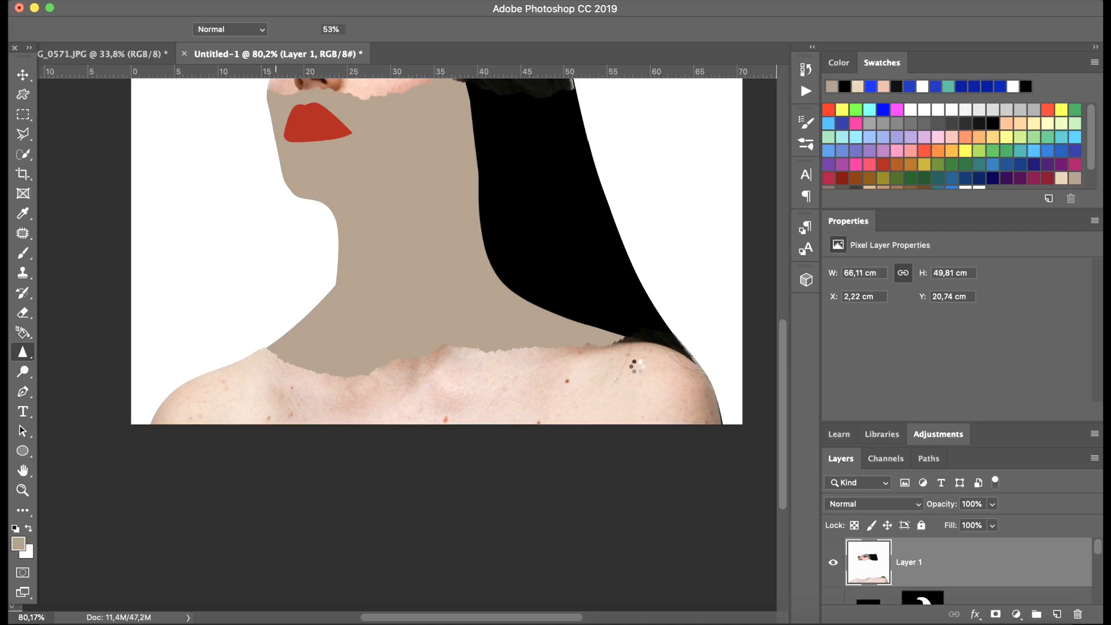
scroll(396, 411, down, 3)
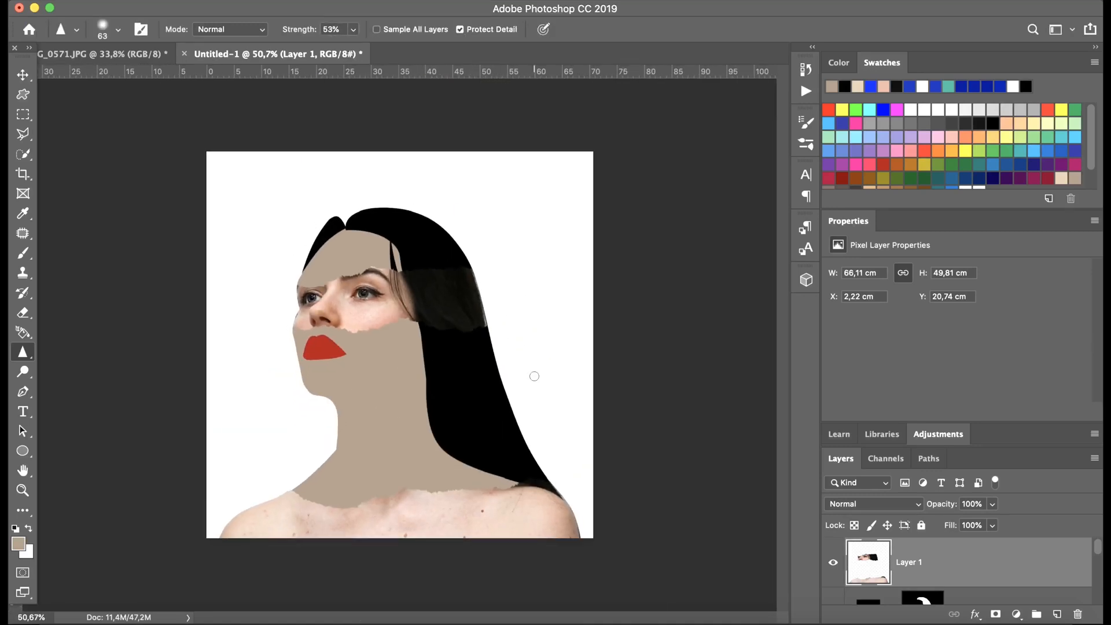
scroll(533, 376, up, 2)
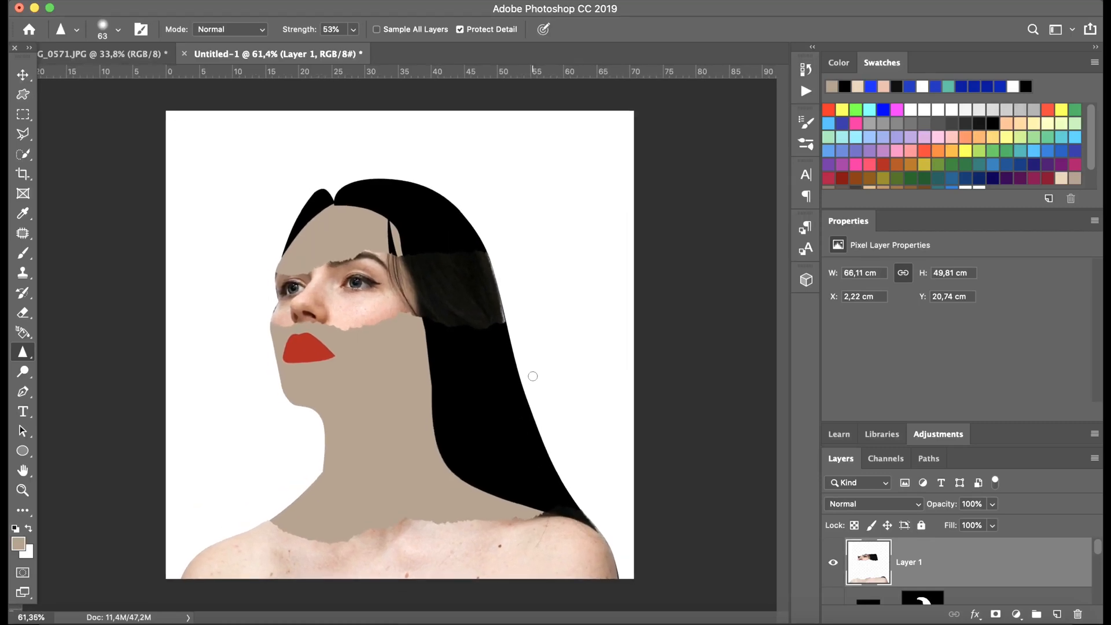